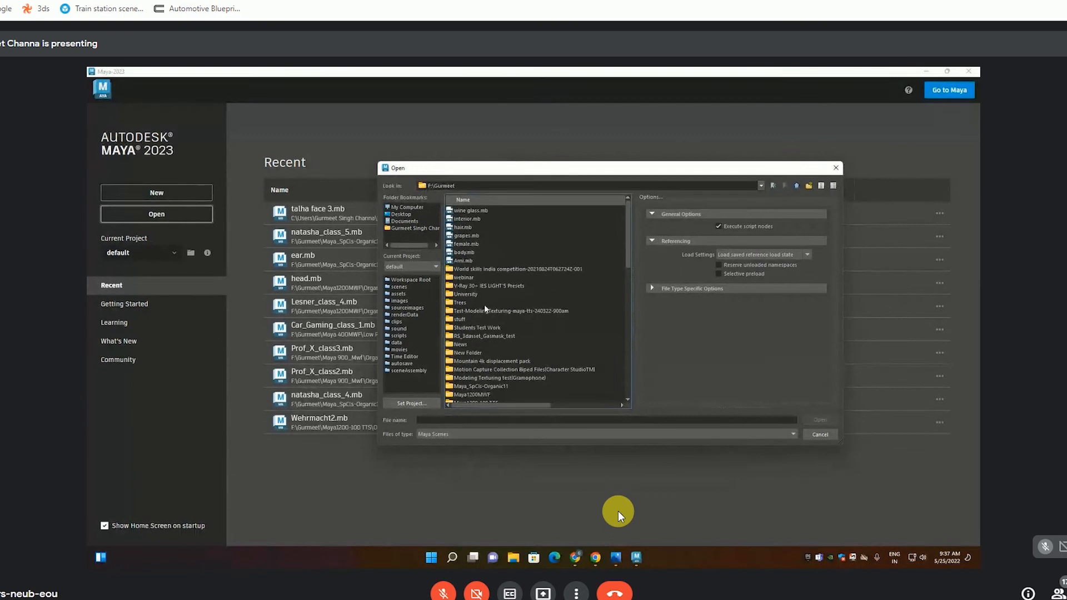
- Open the Prof_X_class3.mb scene from the Maya 900_Mwf\Organic folder
scroll(487, 350, down, 5)
click(482, 336)
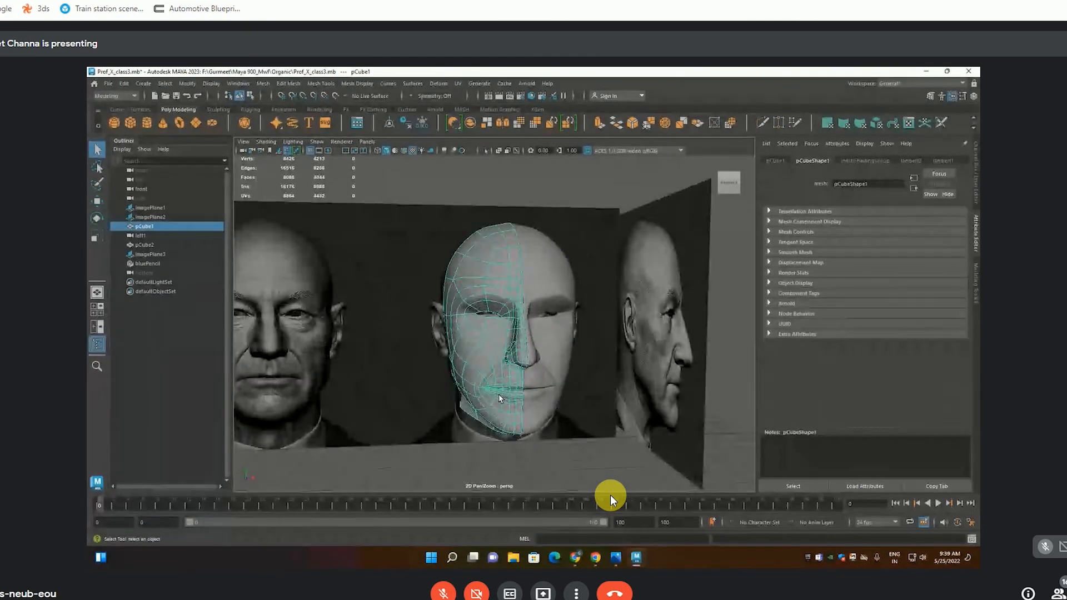
double_click(625, 433)
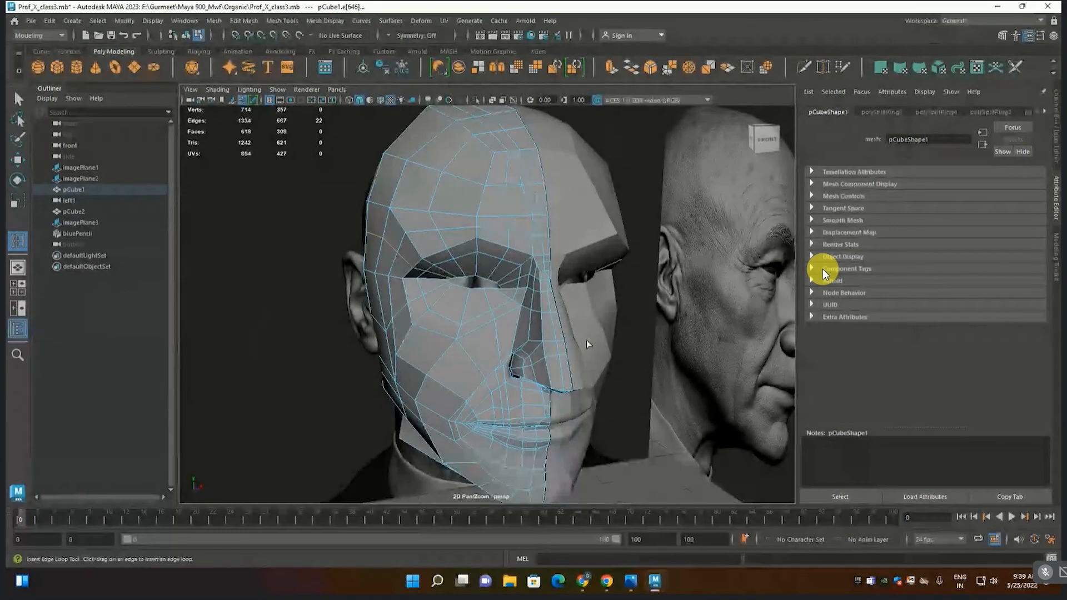
- In the front view, reposition the half-face mesh's vertices along the outer brow above the eye
key(space)
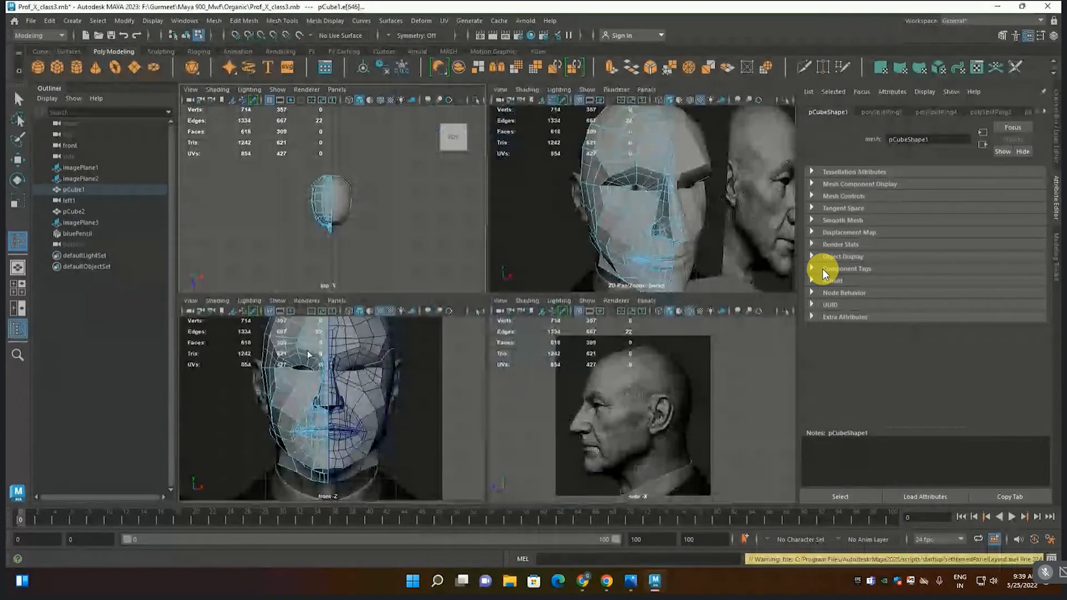
key(space)
scroll(439, 235, up, 3)
alt+middle_drag(353, 158, 409, 325)
scroll(409, 325, up, 2)
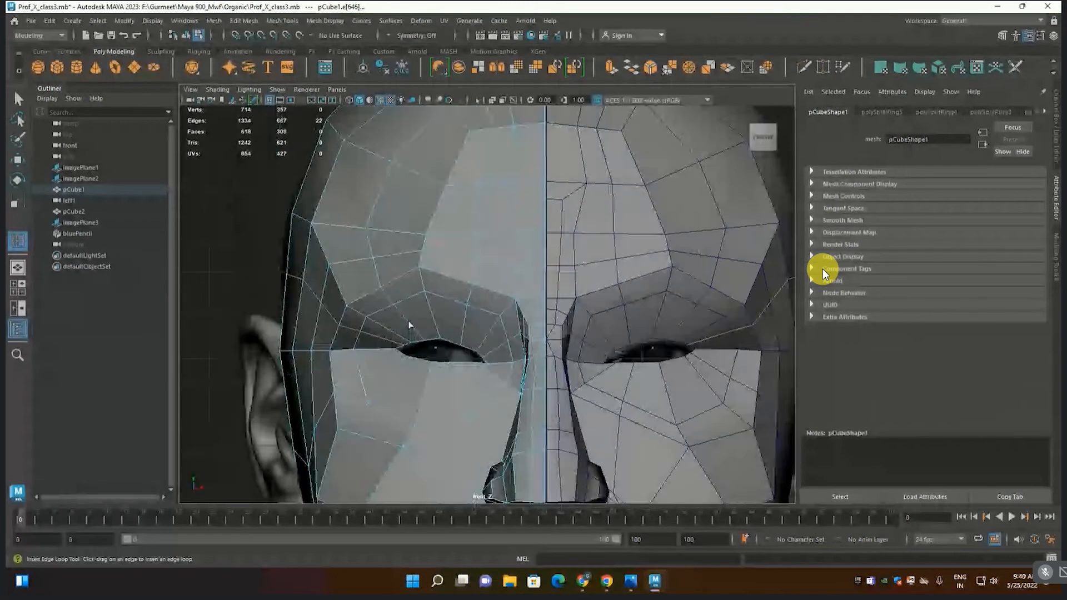
scroll(350, 285, up, 2)
key(F9)
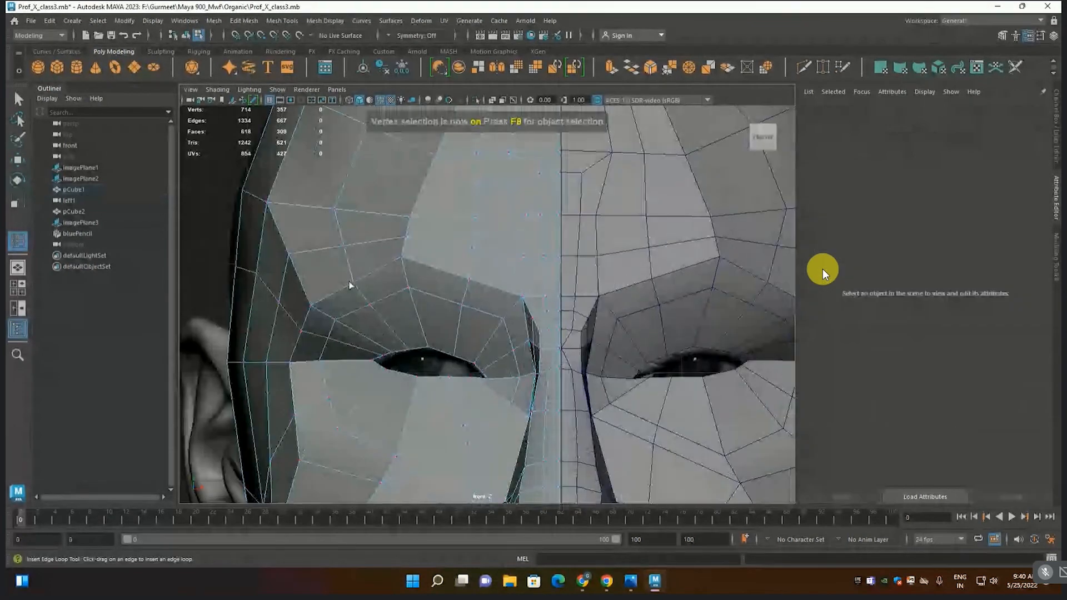
key(w)
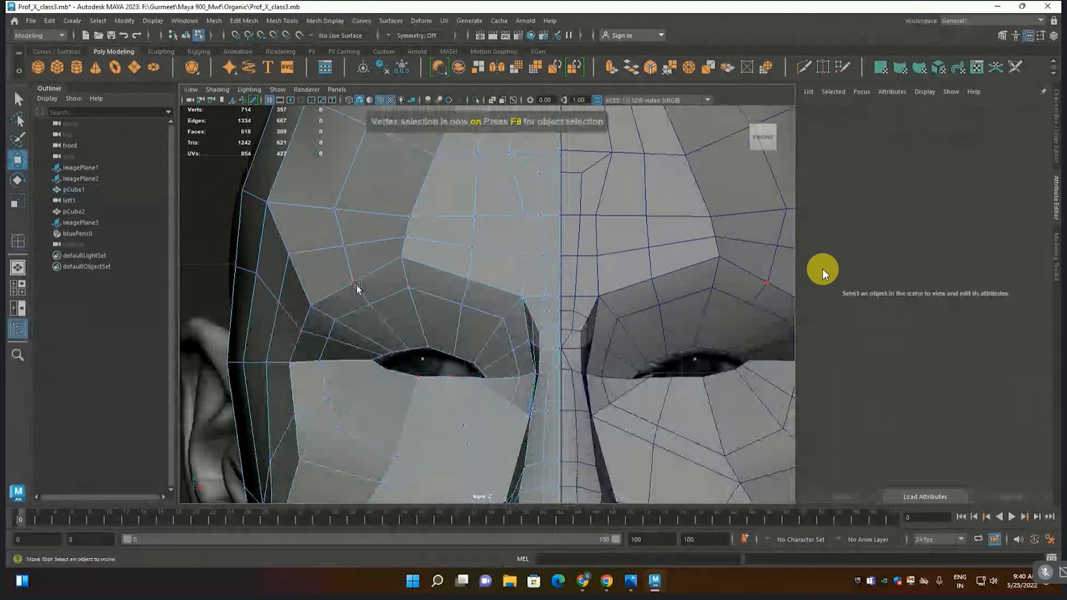
click(354, 284)
shift+click(369, 305)
ctrl+shift+drag(399, 254, 440, 256)
click(402, 257)
- Reposition the vertices between the outer eye corner and the temple in the front view
click(302, 332)
ctrl+shift+drag(324, 330, 269, 274)
click(279, 303)
click(257, 275)
click(266, 364)
ctrl+shift+drag(282, 363, 275, 364)
- Even out the vertices beside the eye and across the cheek below it in the front view
alt+middle_drag(395, 397, 419, 304)
click(319, 322)
ctrl+shift+drag(339, 321, 330, 321)
click(403, 389)
key(ctrl+shift)
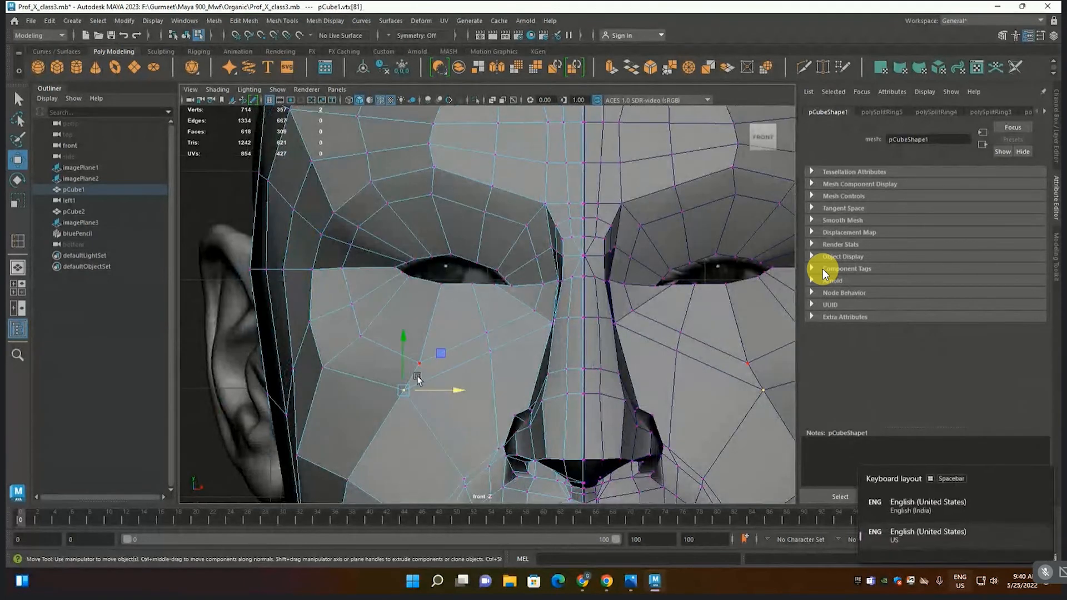
ctrl+shift+drag(403, 352, 405, 365)
click(490, 350)
click(419, 363)
ctrl+shift+drag(454, 329, 405, 290)
- Adjust the outer cheek vertices, the outer corner of the eye opening and the vertex beneath it
click(362, 335)
click(323, 367)
ctrl+shift+drag(358, 331, 372, 334)
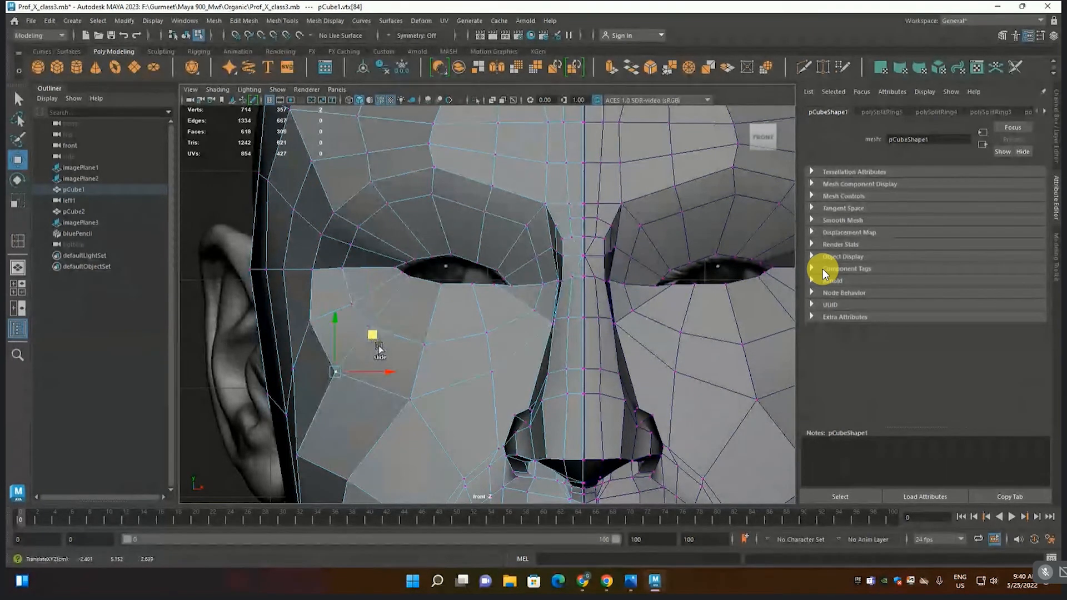
click(311, 318)
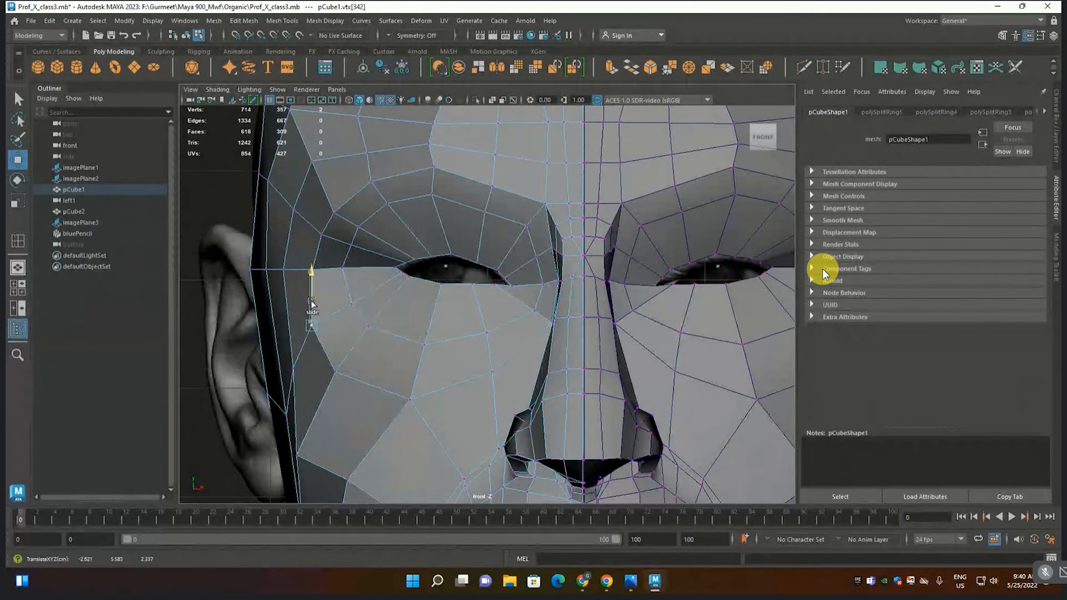
click(409, 274)
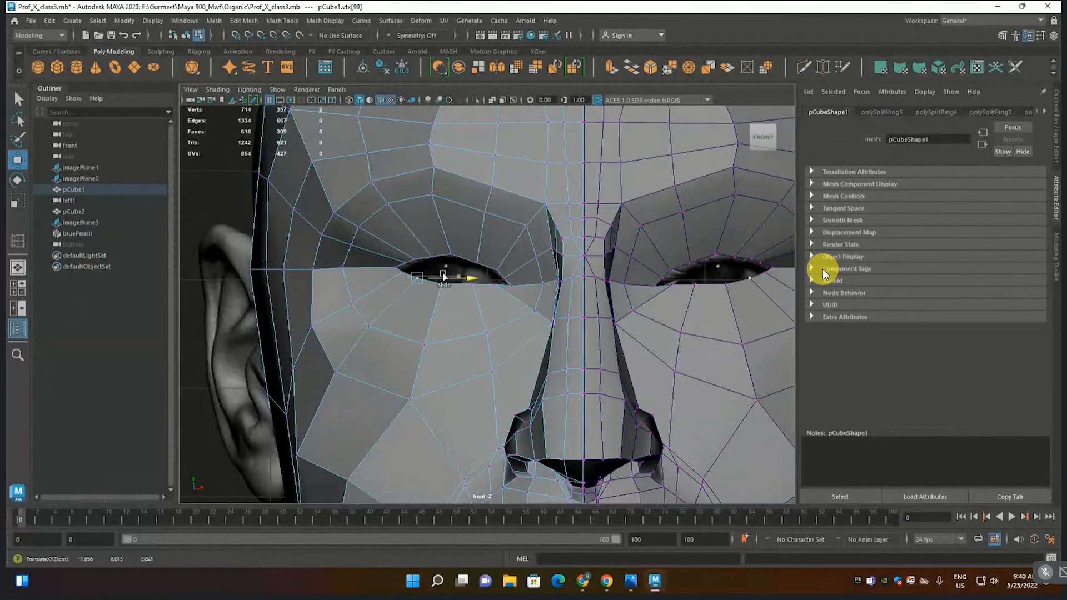
click(375, 322)
ctrl+shift+drag(410, 324, 412, 291)
- Select the three stacked vertices on the forehead above the mid-brow and shift them toward the face's centre line
scroll(412, 291, down, 5)
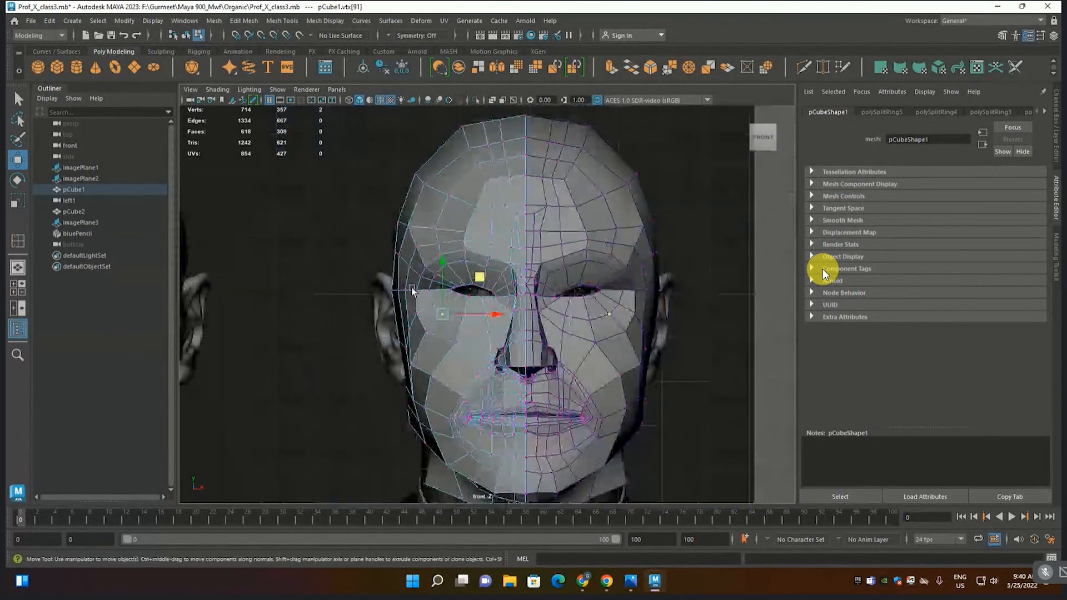
scroll(412, 290, up, 5)
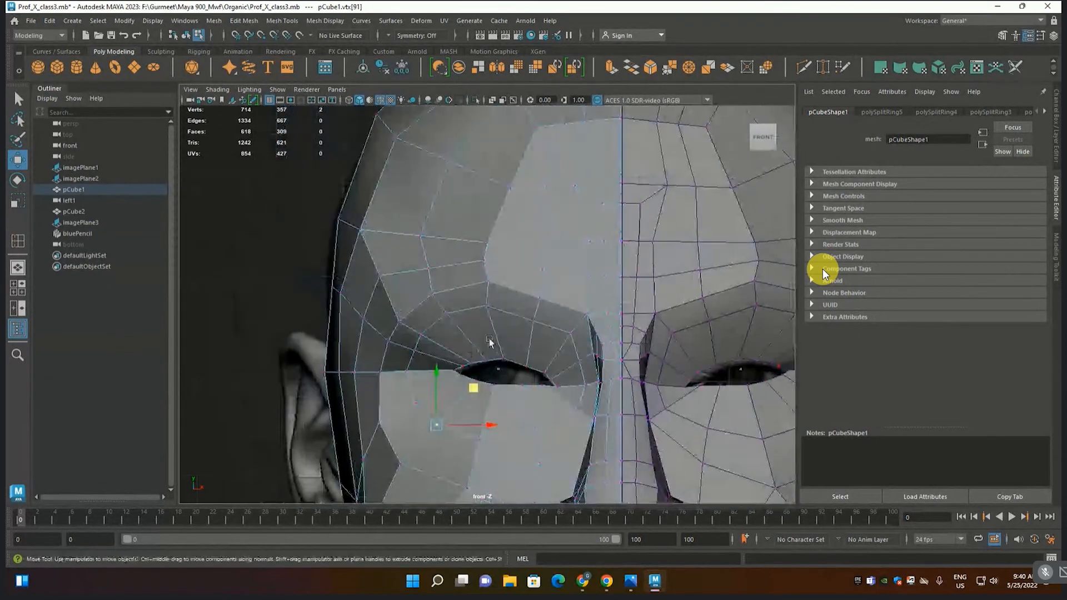
click(491, 243)
shift+click(487, 260)
shift+click(489, 282)
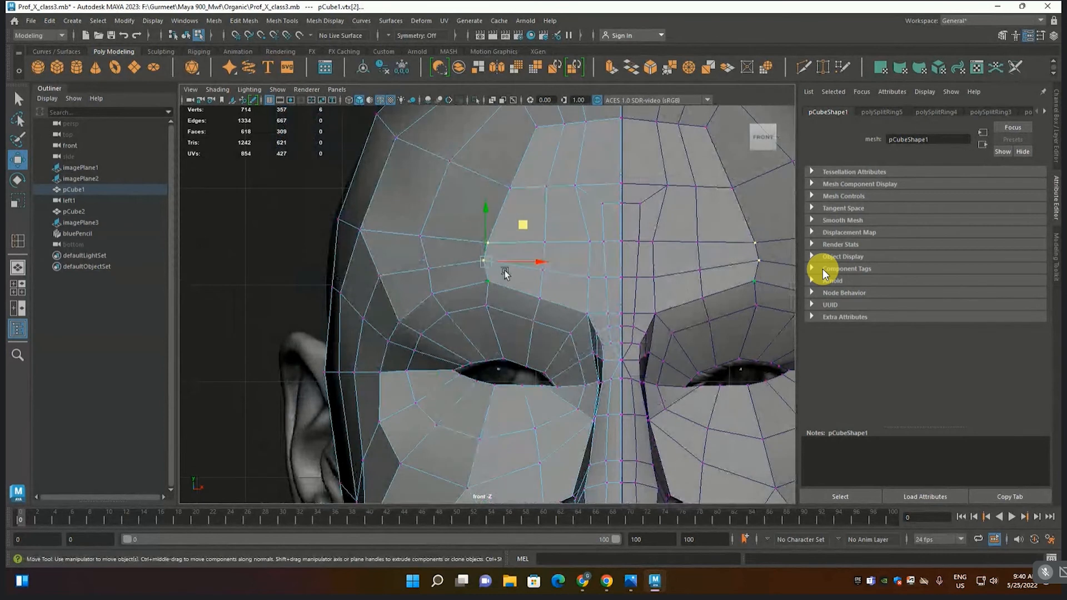
ctrl+shift+drag(503, 264, 516, 264)
- Shift the outer column of three forehead vertices and the socket vertex above the eye toward the centre line
click(423, 237)
shift+click(431, 268)
shift+click(435, 292)
ctrl+shift+drag(448, 265, 463, 262)
click(509, 187)
click(487, 305)
ctrl+shift+drag(506, 306, 513, 305)
- Switch the side viewport to the left1 orthographic camera
scroll(551, 356, down, 5)
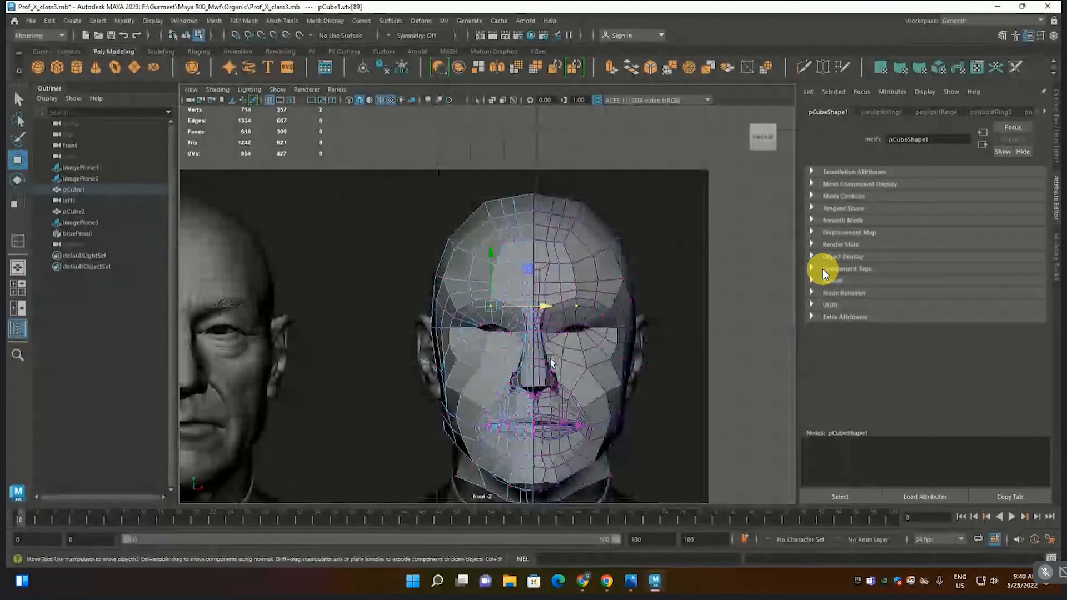
scroll(560, 392, up, 5)
scroll(560, 392, down, 7)
key(space)
key(space)
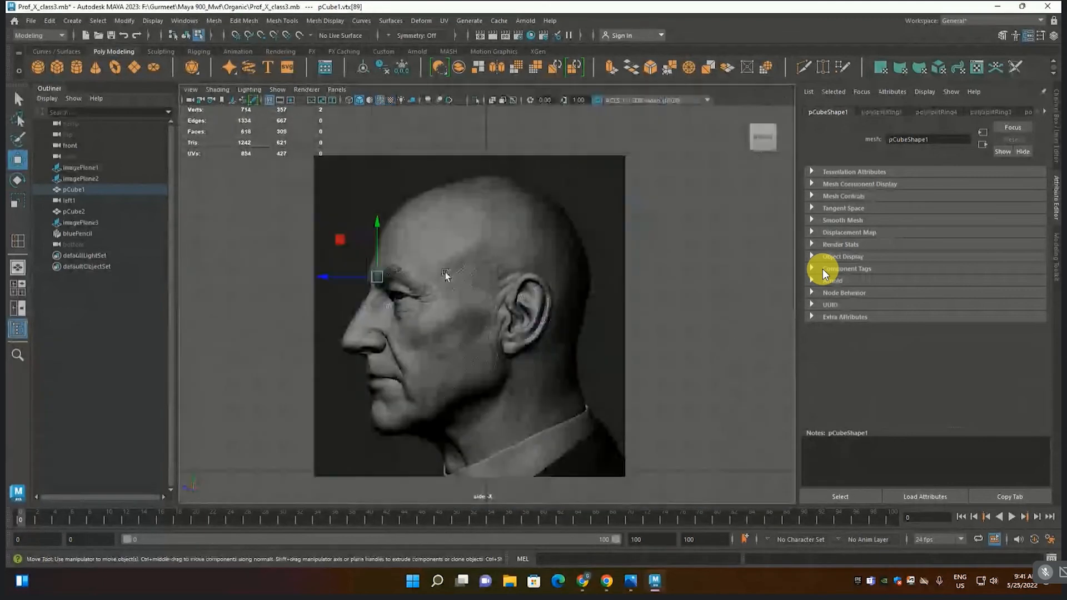
click(337, 89)
mouse_move(365, 159)
mouse_move(383, 122)
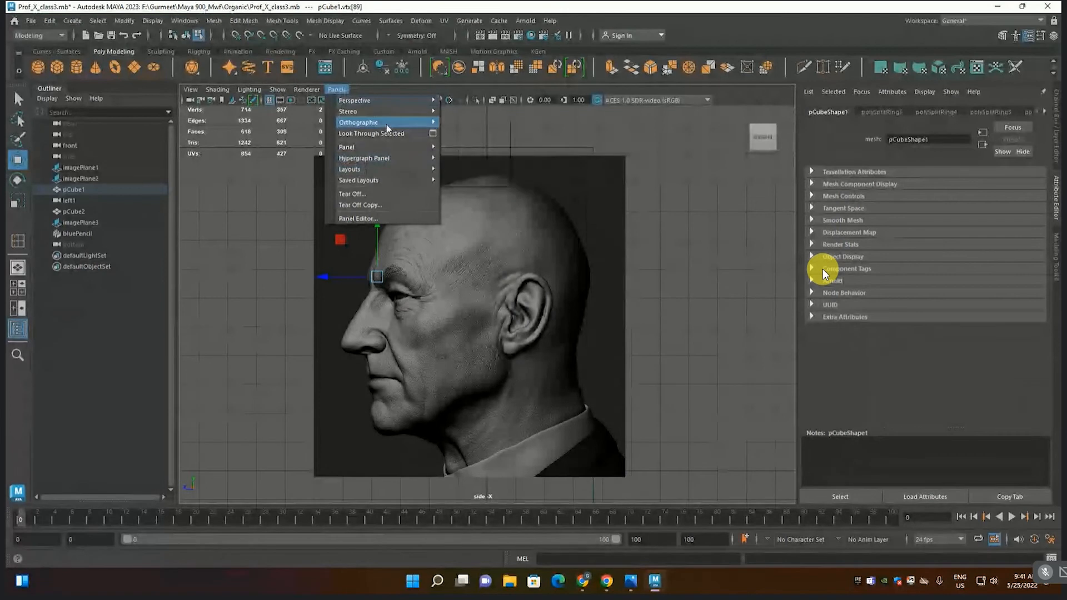
click(478, 150)
- In the left profile view, reposition the outer eye corner and upper eye socket vertices
scroll(475, 217, up, 5)
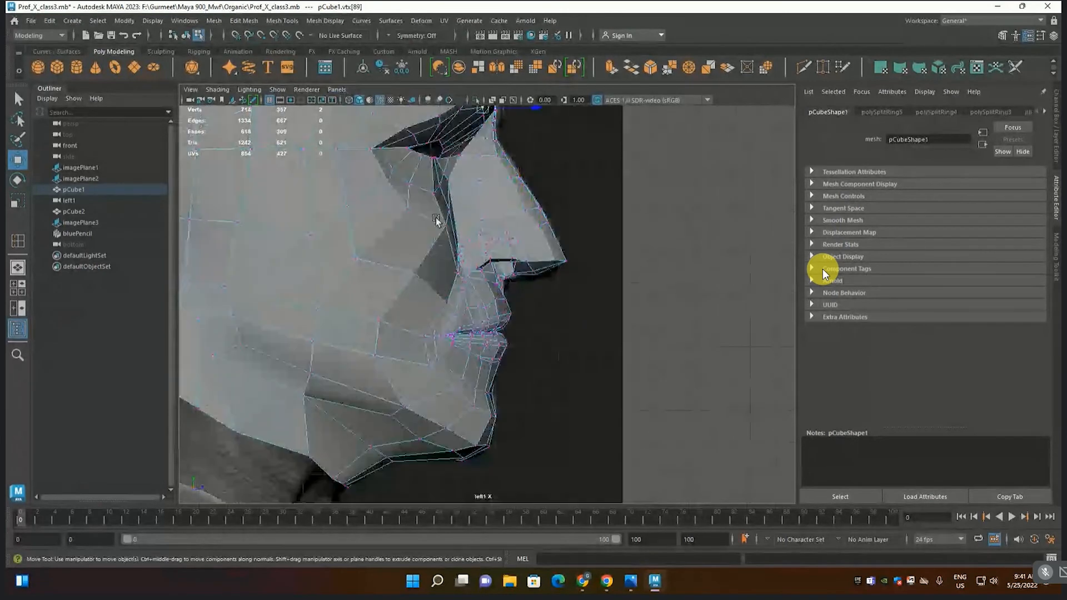
alt+middle_drag(474, 213, 519, 316)
scroll(519, 315, up, 2)
click(450, 248)
drag(488, 209, 483, 207)
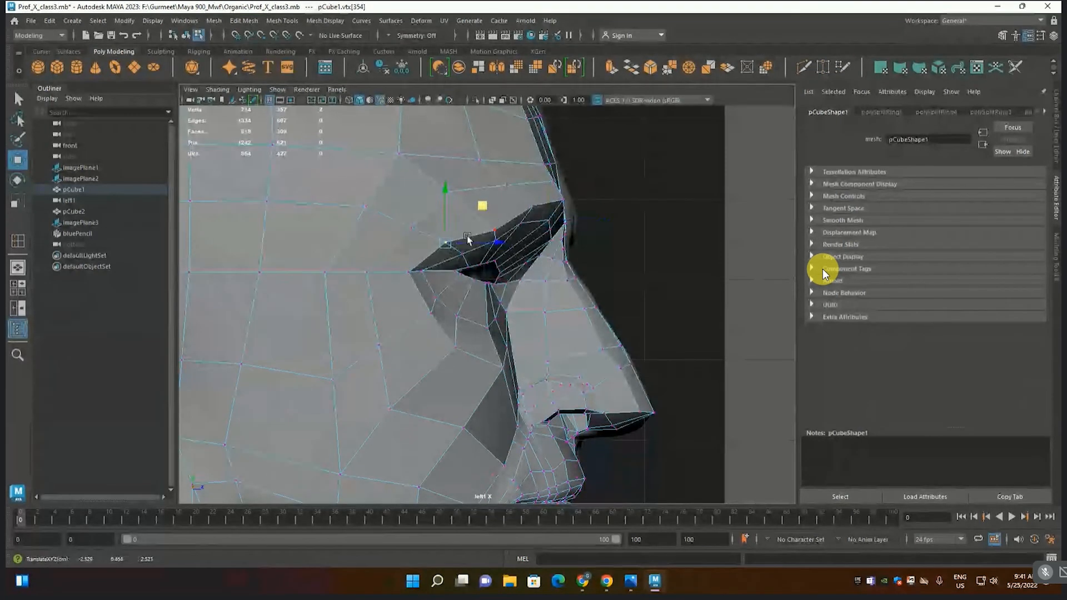
click(426, 274)
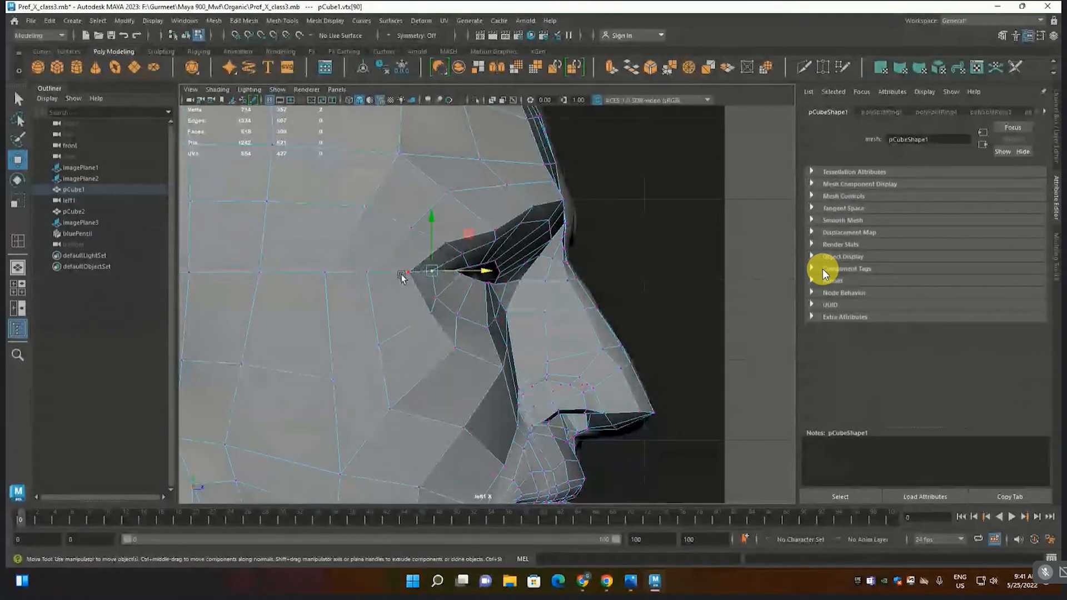
drag(424, 273, 436, 272)
click(493, 230)
drag(490, 209, 489, 200)
click(459, 271)
- Reposition the cheek and temple vertices behind the eye and adjust the brow area in the left profile view
click(377, 348)
drag(403, 345, 335, 380)
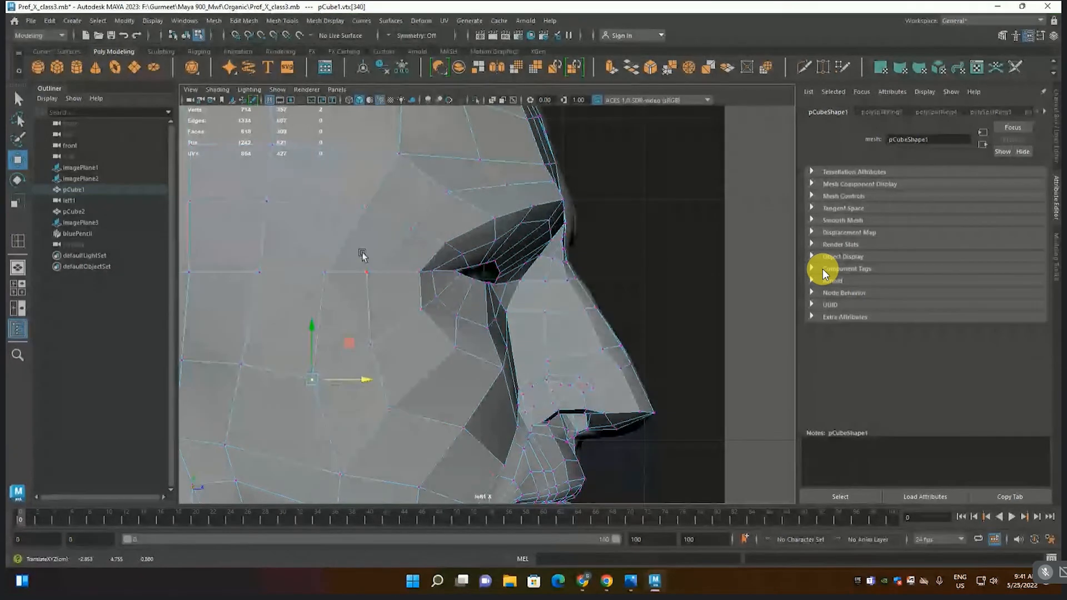
click(355, 199)
drag(356, 199, 392, 165)
click(508, 177)
- Smooth out the spacing of the cheek vertices below and behind the eye in the left profile view
alt+middle_drag(484, 423, 450, 334)
click(431, 339)
drag(466, 302, 464, 311)
click(357, 320)
drag(393, 282, 400, 270)
click(469, 286)
- Examine the eye opening and the surrounding edge flow against the reference image in the front view
alt+right_drag(502, 245, 341, 391)
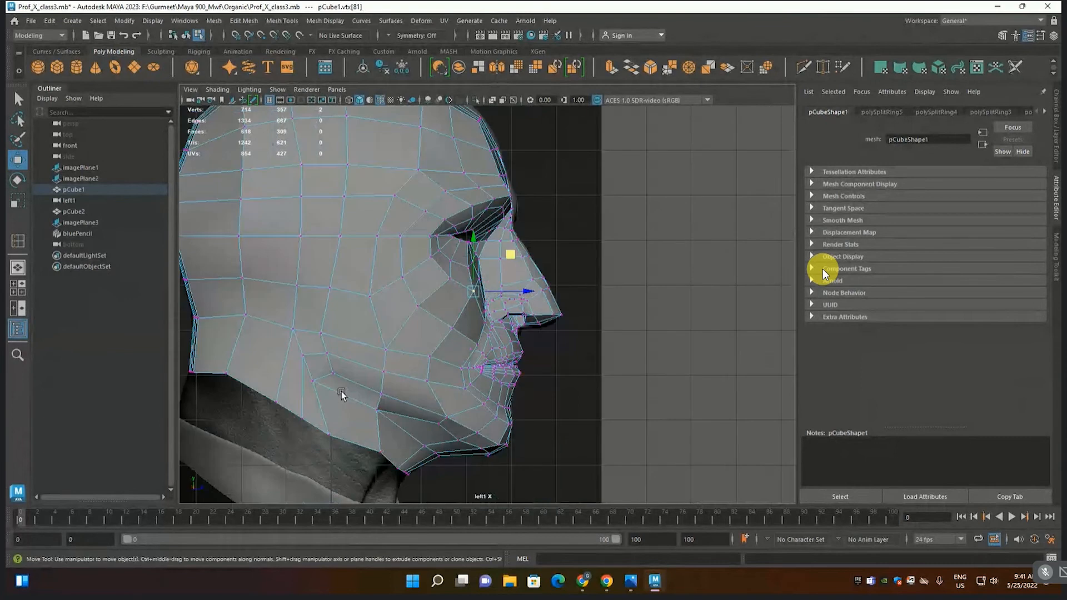
scroll(498, 246, up, 10)
key(space)
key(space)
key(space)
key(space)
scroll(489, 405, up, 10)
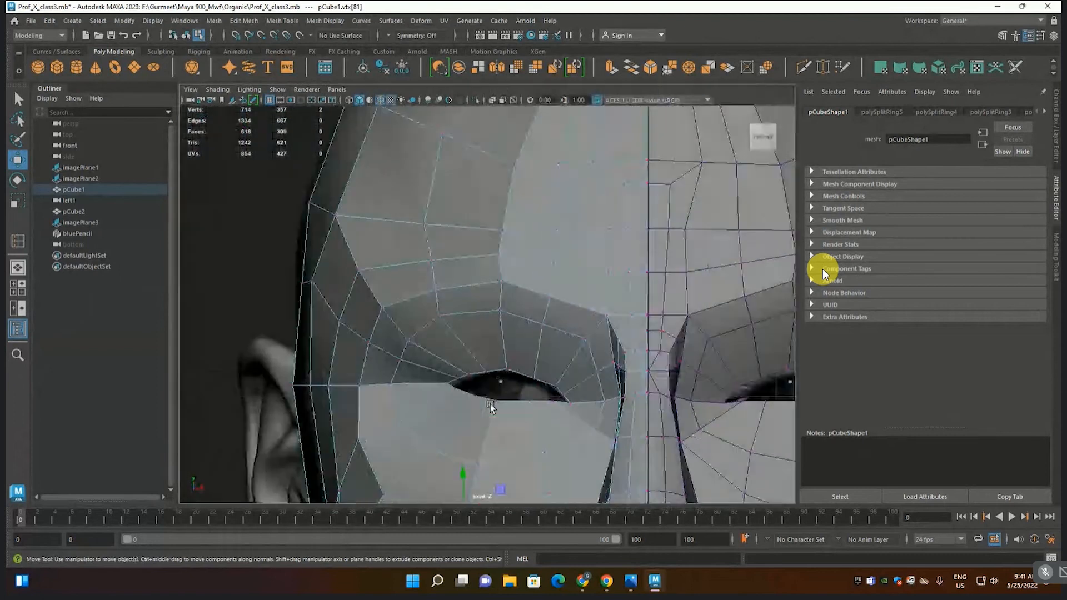
scroll(490, 403, down, 3)
alt+middle_drag(566, 372, 429, 316)
scroll(415, 276, up, 3)
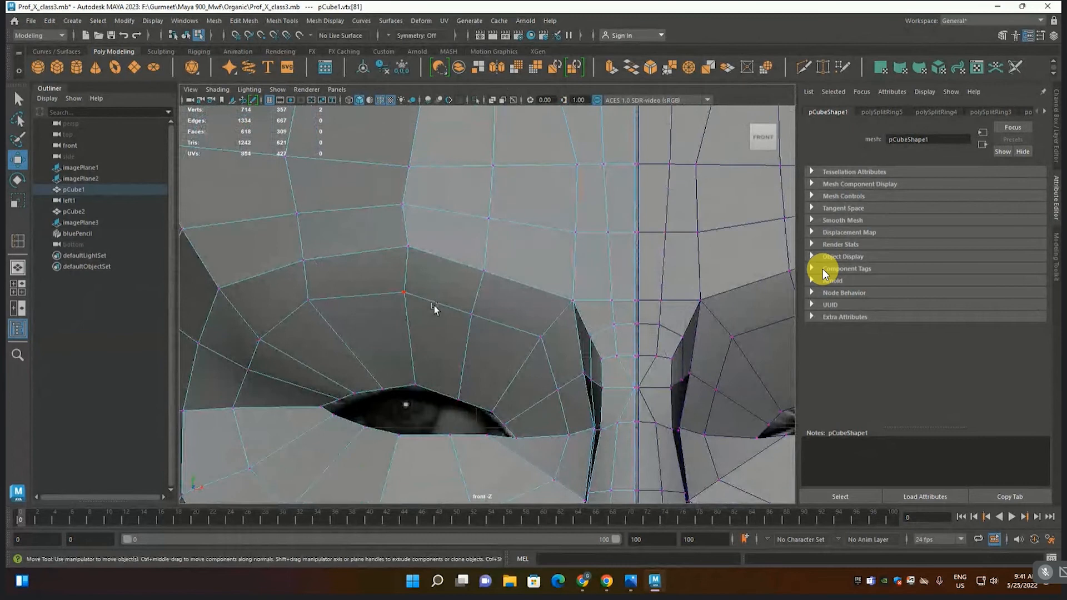
scroll(457, 406, up, 1)
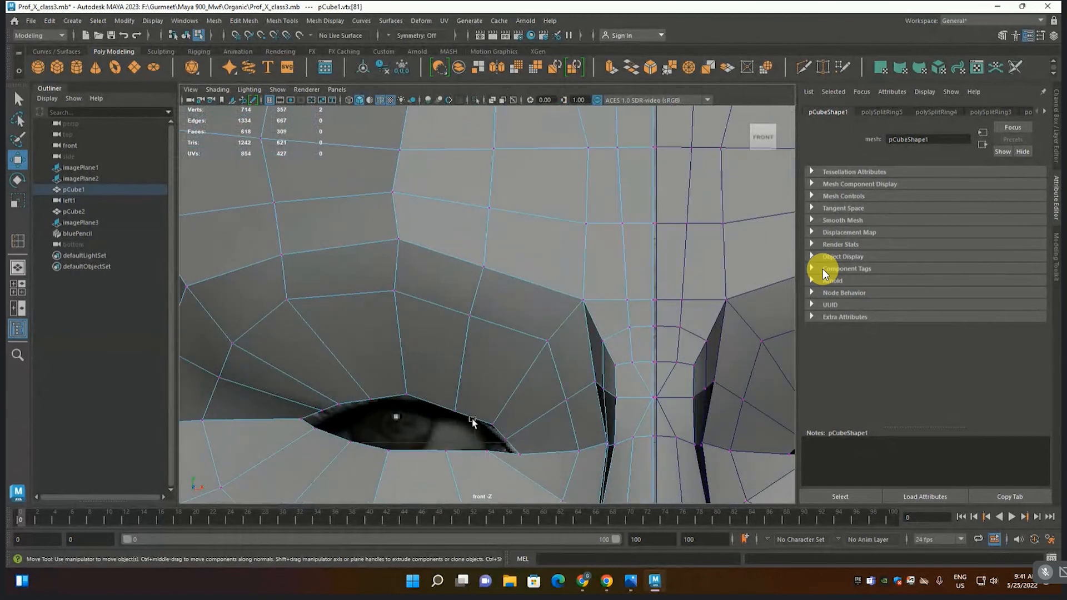
scroll(472, 402, down, 5)
scroll(472, 402, up, 2)
- In the perspective view, select the border edges of the eye opening and extrude them inward for eyelid thickness
key(space)
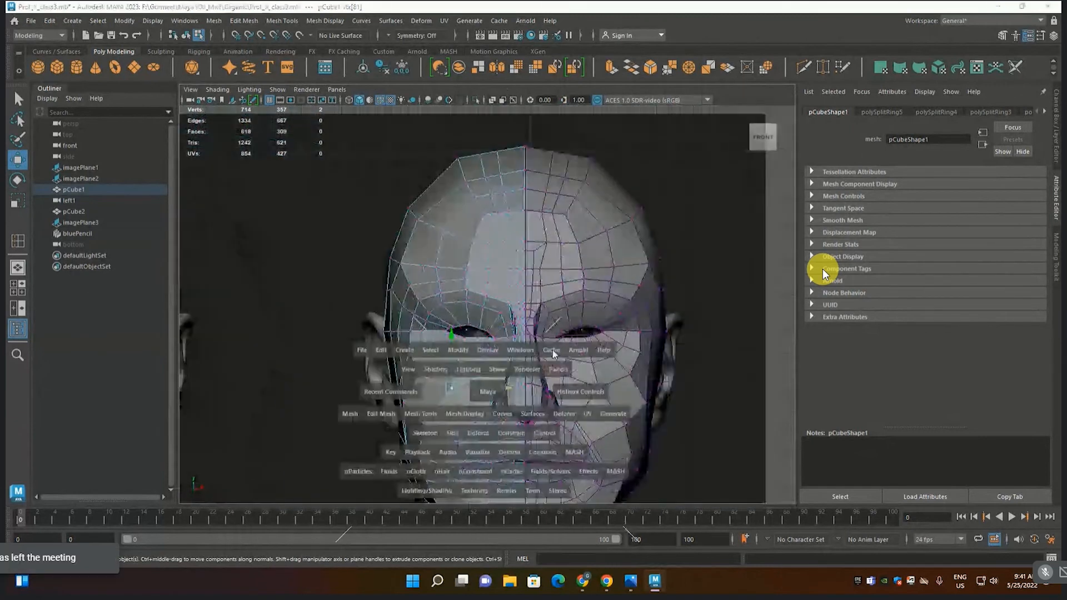
key(space)
scroll(469, 341, up, 8)
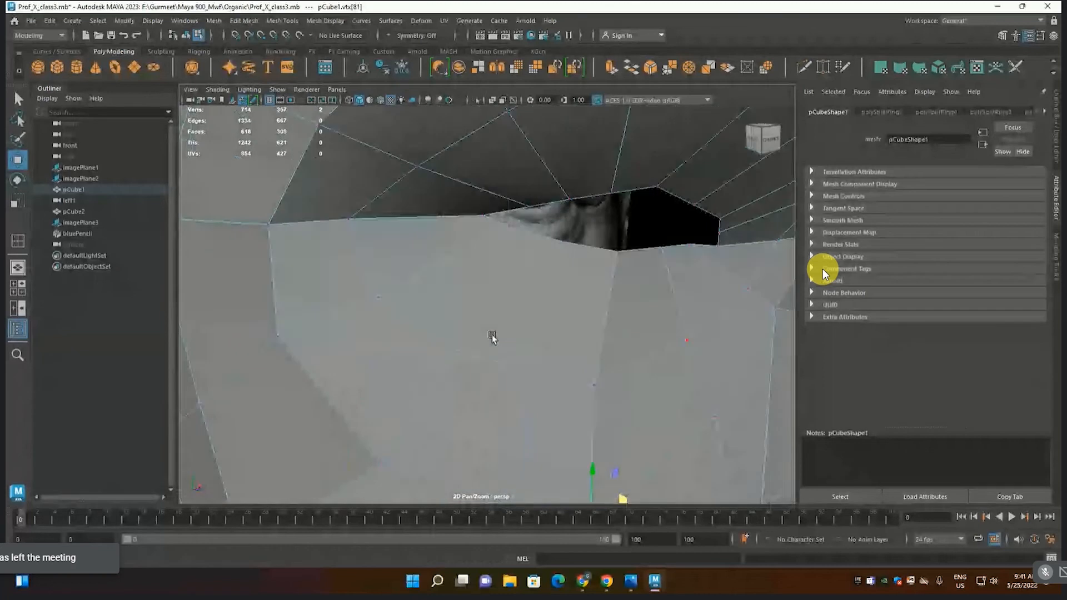
alt+middle_drag(602, 270, 592, 279)
right_drag(592, 279, 611, 238)
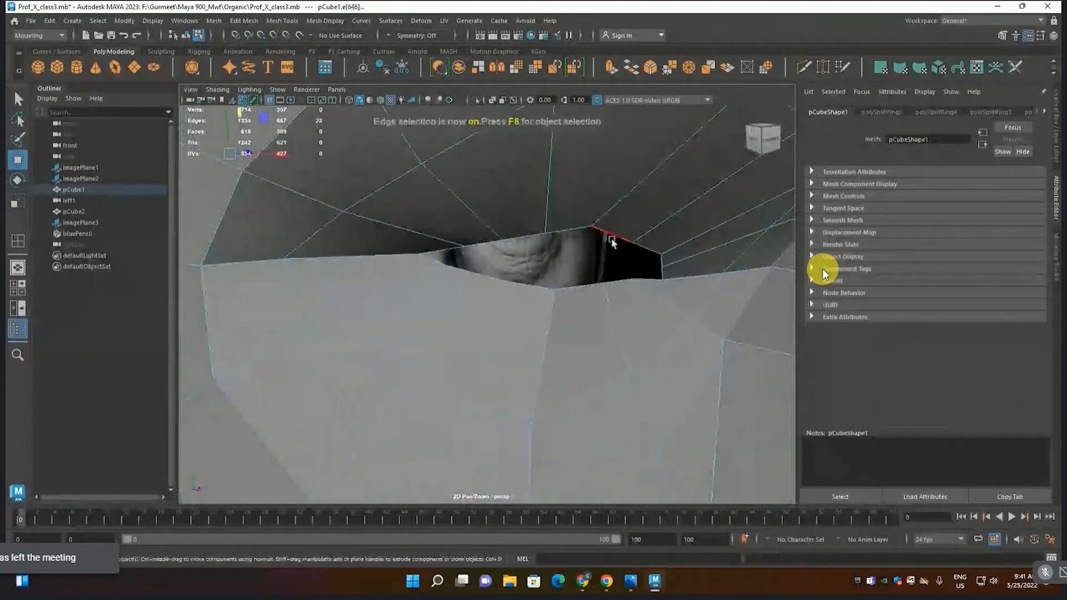
click(614, 238)
alt+drag(614, 238, 582, 310)
scroll(664, 309, up, 5)
- Select the outer rim edge loop of the extruded eye opening and bevel it
click(596, 357)
click(214, 22)
mouse_move(248, 26)
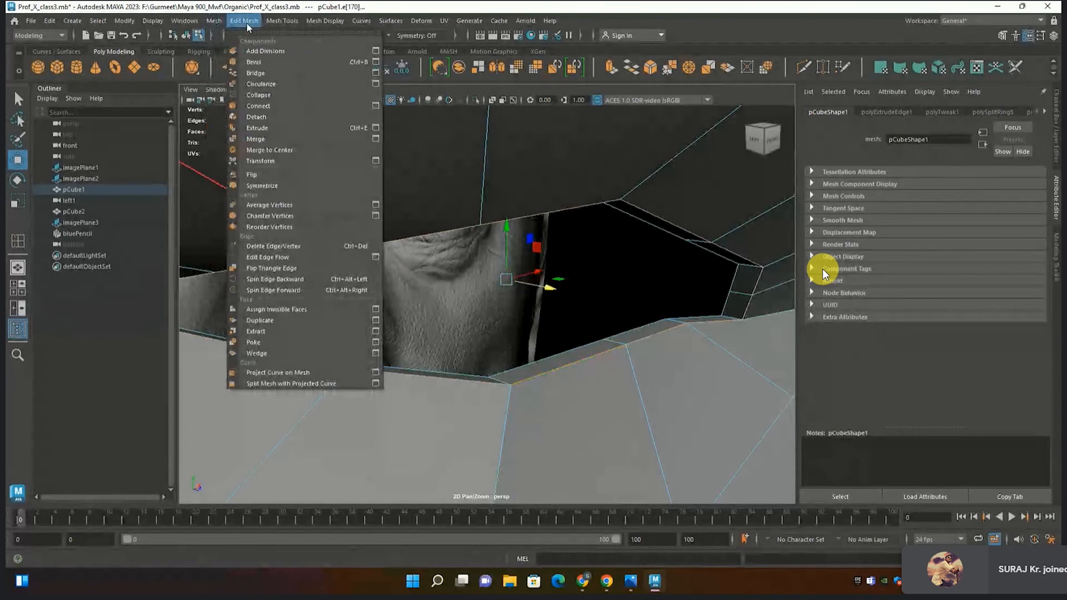
click(254, 61)
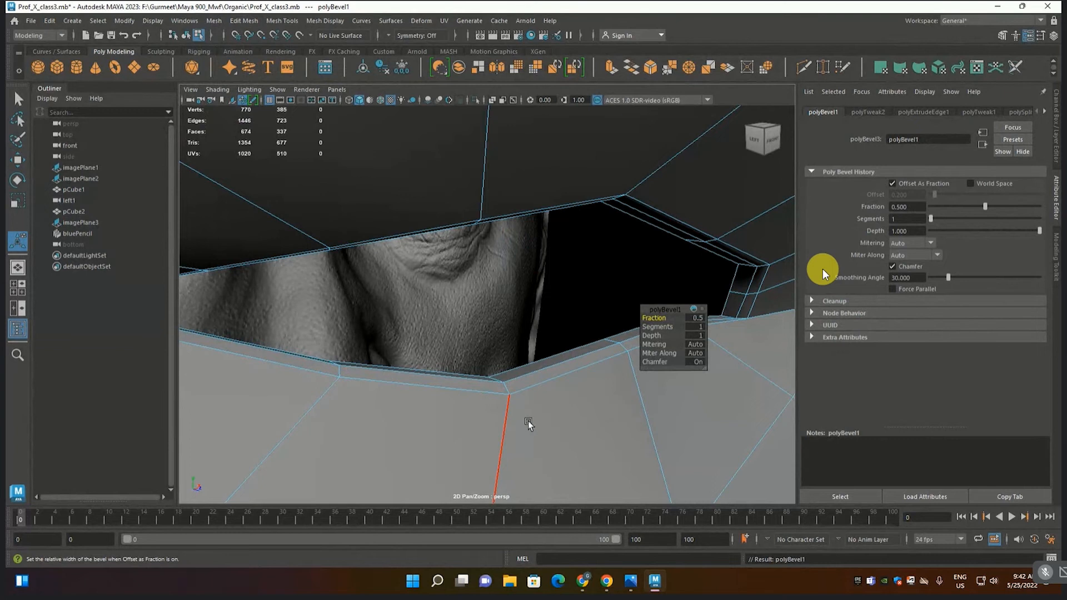
key(q)
- Select the three middle vertices on the lower eyelid's outer rim and move them downward
key(F9)
click(507, 398)
shift+click(341, 378)
shift+click(628, 351)
key(w)
drag(550, 315, 550, 326)
alt+drag(550, 335, 560, 387)
drag(731, 457, 674, 434)
- Select the four vertices along the upper eyelid's outer rim and adjust their height
alt+middle_drag(526, 352, 639, 392)
scroll(561, 354, up, 3)
alt+drag(558, 329, 553, 215)
click(542, 173)
shift+click(404, 191)
shift+click(284, 208)
shift+click(685, 228)
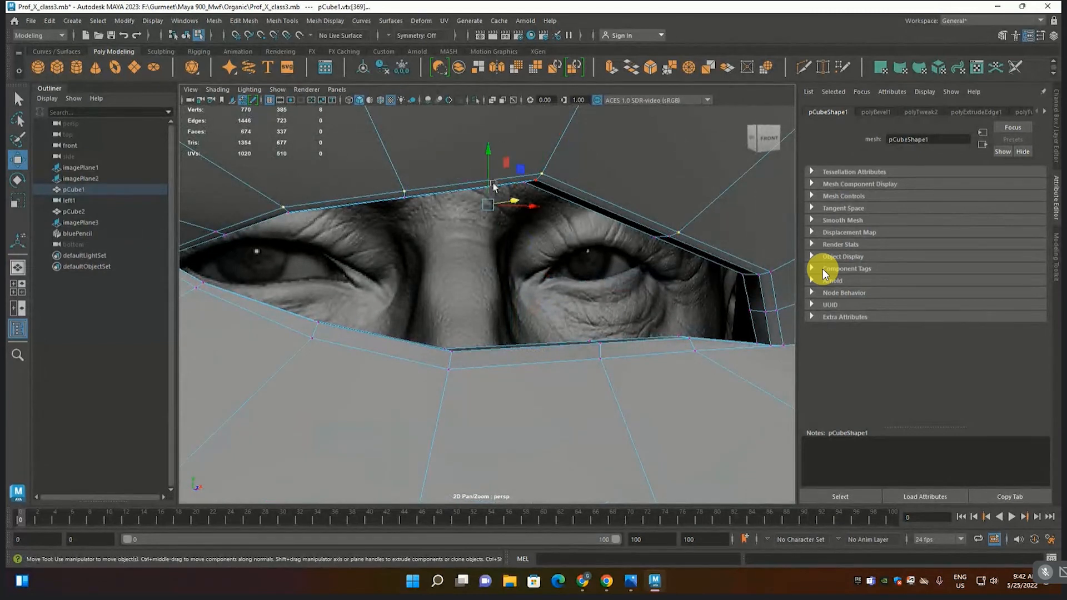
drag(488, 176, 607, 273)
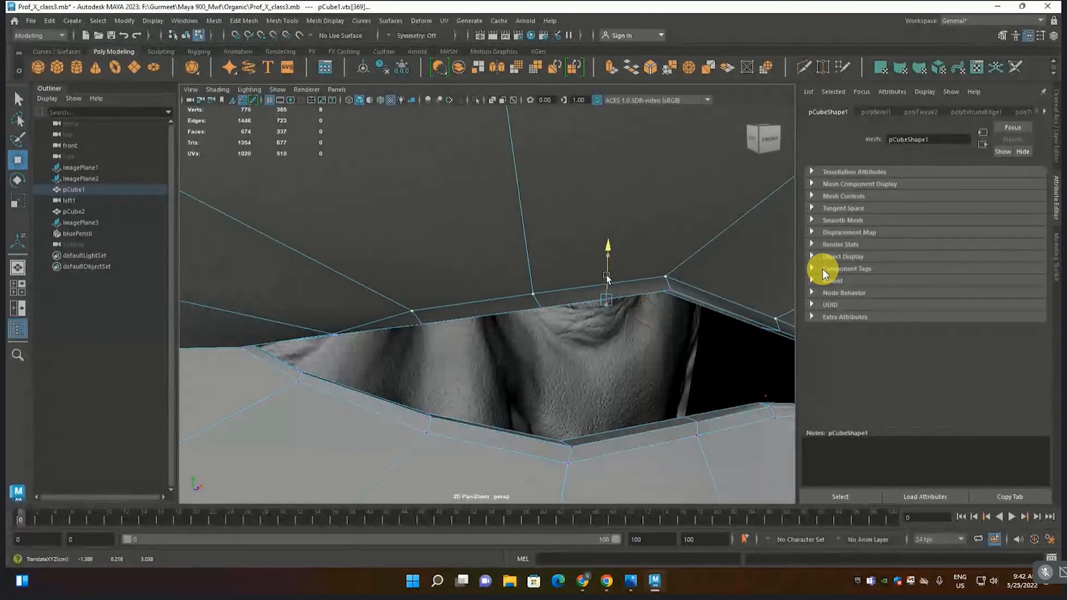
- Adjust the height of the upper eyelid rim vertex nearest the outer eye corner
click(333, 332)
mouse_move(335, 331)
alt+mouse_down()
mouse_move(319, 324)
mouse_move(338, 326)
alt+mouse_up()
drag(388, 230, 410, 267)
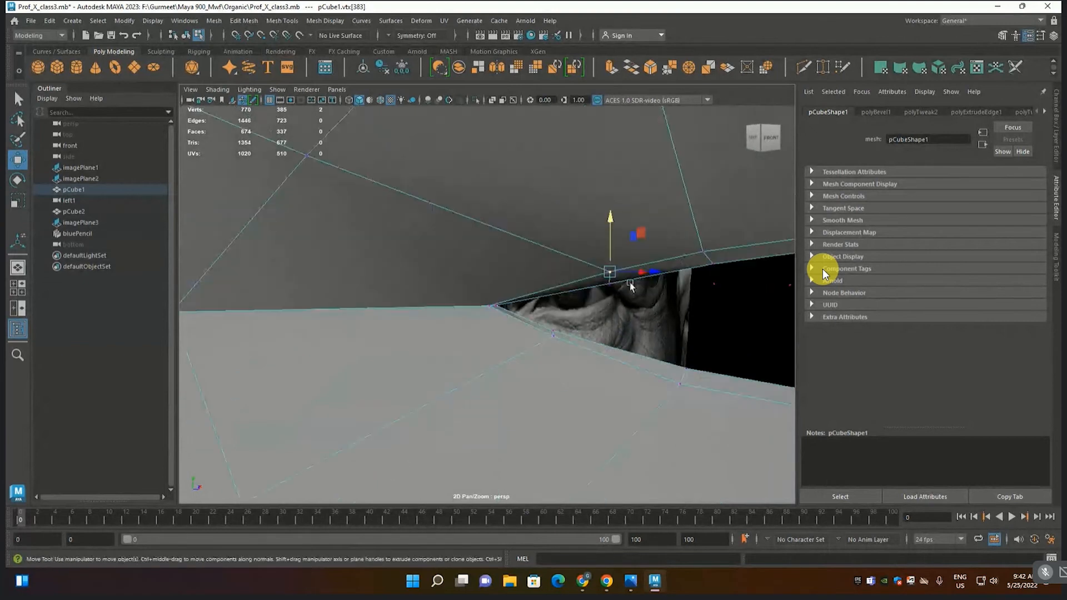
- Turn on the smooth mesh preview for the half-face and check the eye opening
alt+drag(608, 274, 595, 298)
scroll(596, 297, down, 4)
scroll(579, 376, up, 4)
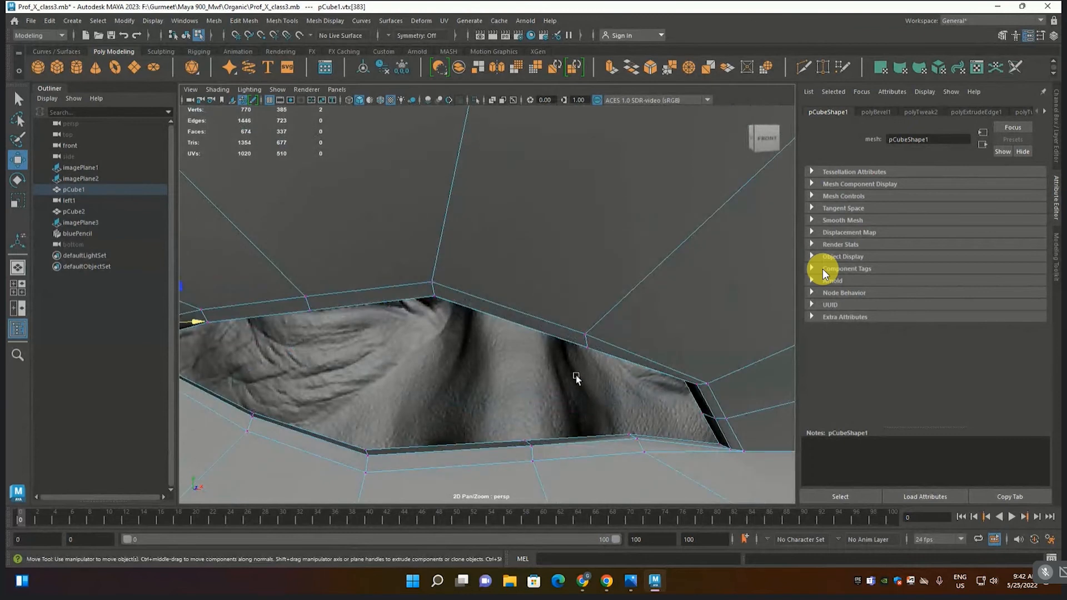
key(3)
scroll(575, 375, down, 4)
scroll(663, 273, up, 3)
- Raise the upper eyelid's inner rim vertices from the middle of the eye opening toward the inner eye corner
alt+drag(663, 272, 536, 264)
click(542, 228)
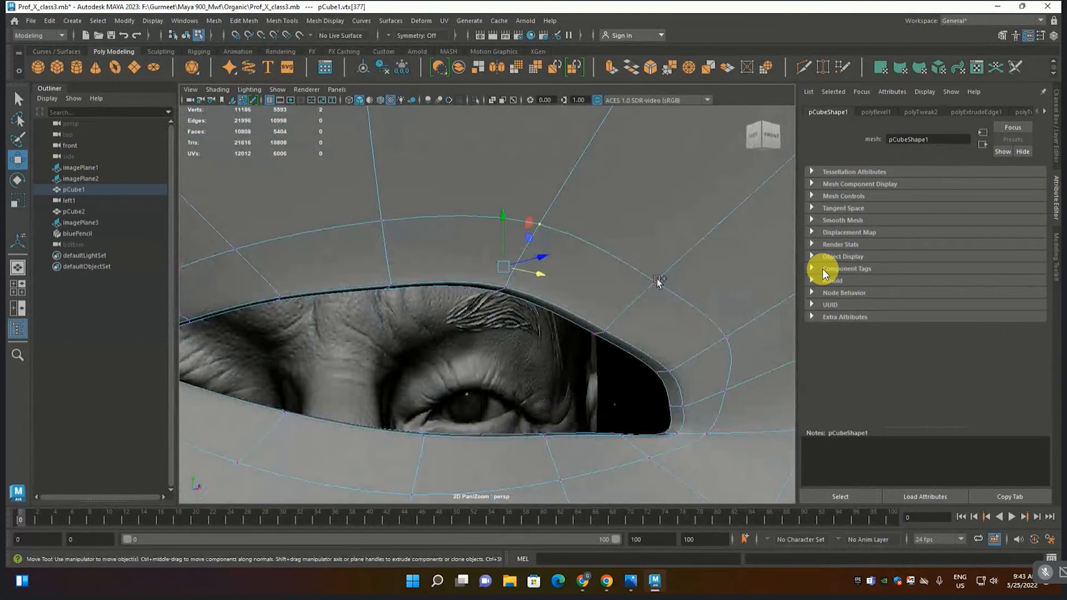
click(519, 295)
drag(519, 295, 521, 293)
click(387, 273)
shift+click(514, 284)
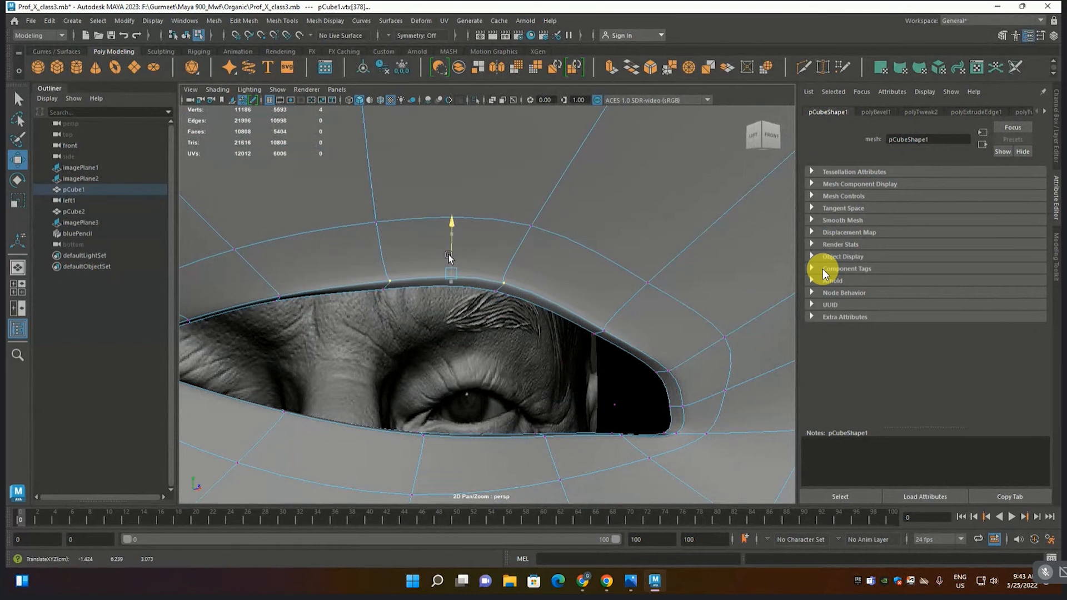
click(601, 332)
drag(609, 314, 609, 309)
- Move the vertices along the lower eyelid's inner rim to even out the thickness of the lid edge
click(546, 440)
shift+click(423, 441)
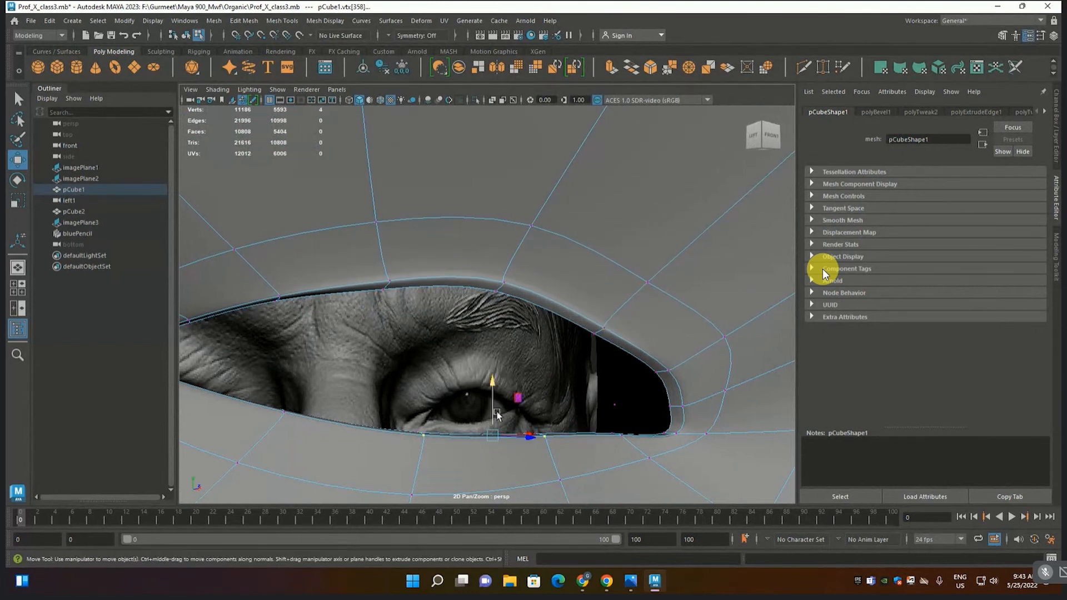
click(315, 424)
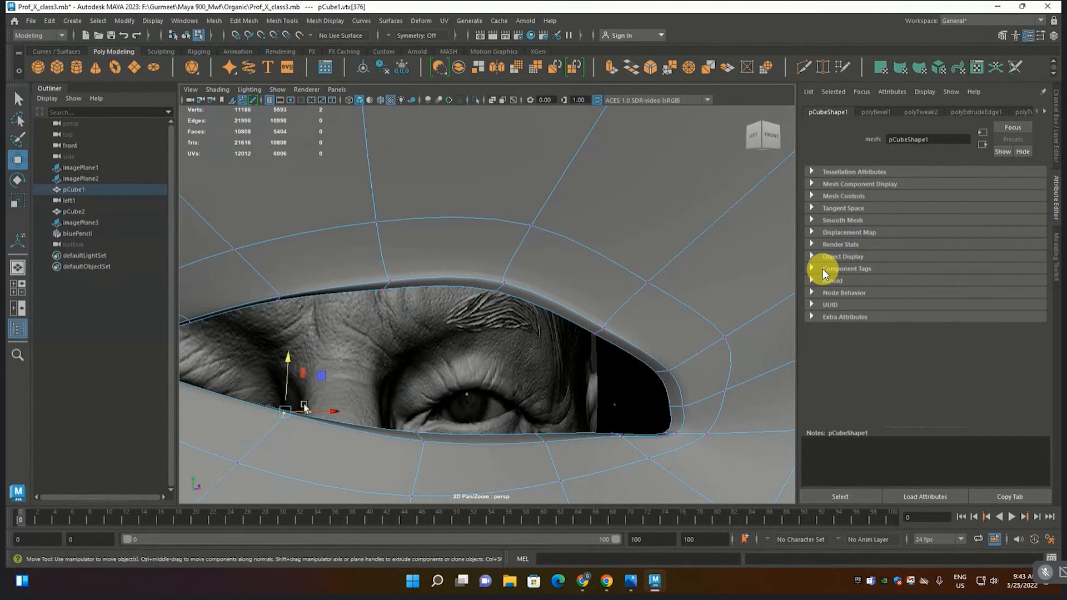
click(621, 433)
drag(655, 398, 596, 400)
- Reposition the upper eyelid rim vertices toward the outer eye corner and beside the inner eye corner
click(279, 293)
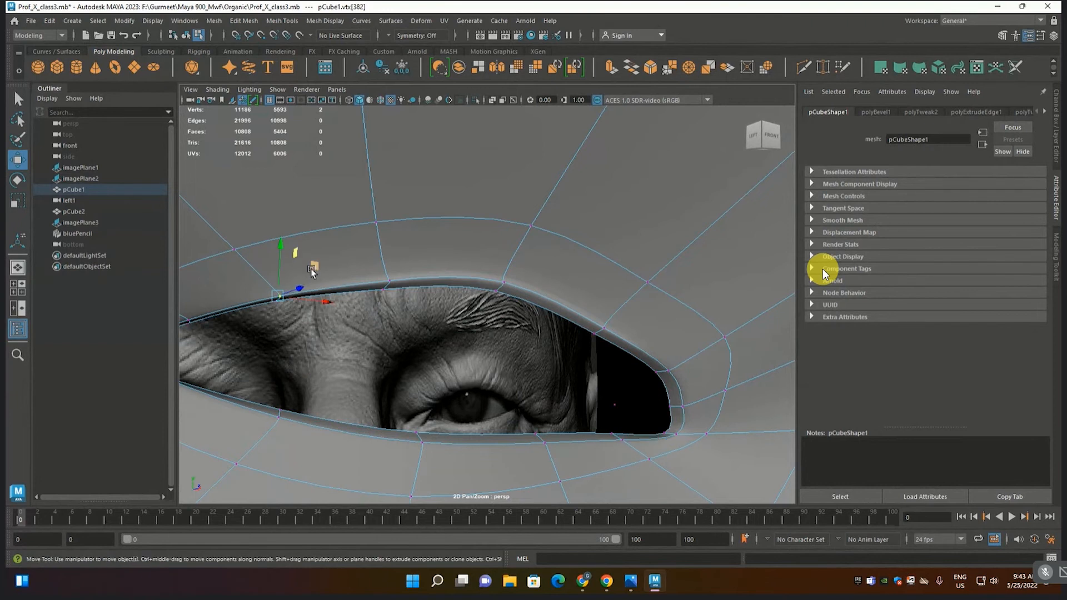
alt+drag(340, 324, 306, 312)
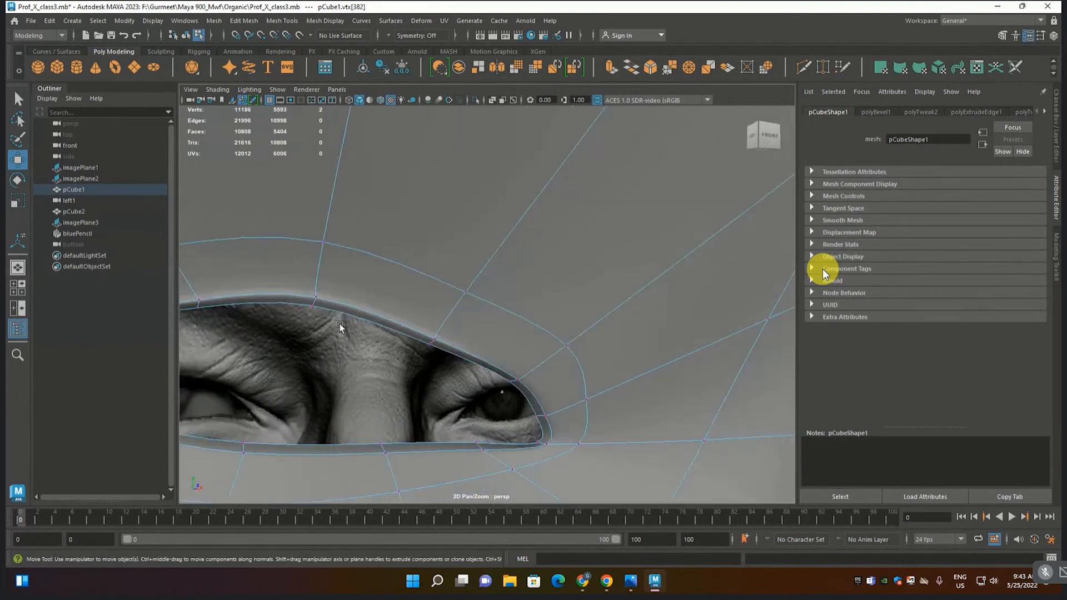
click(544, 383)
drag(556, 347, 557, 342)
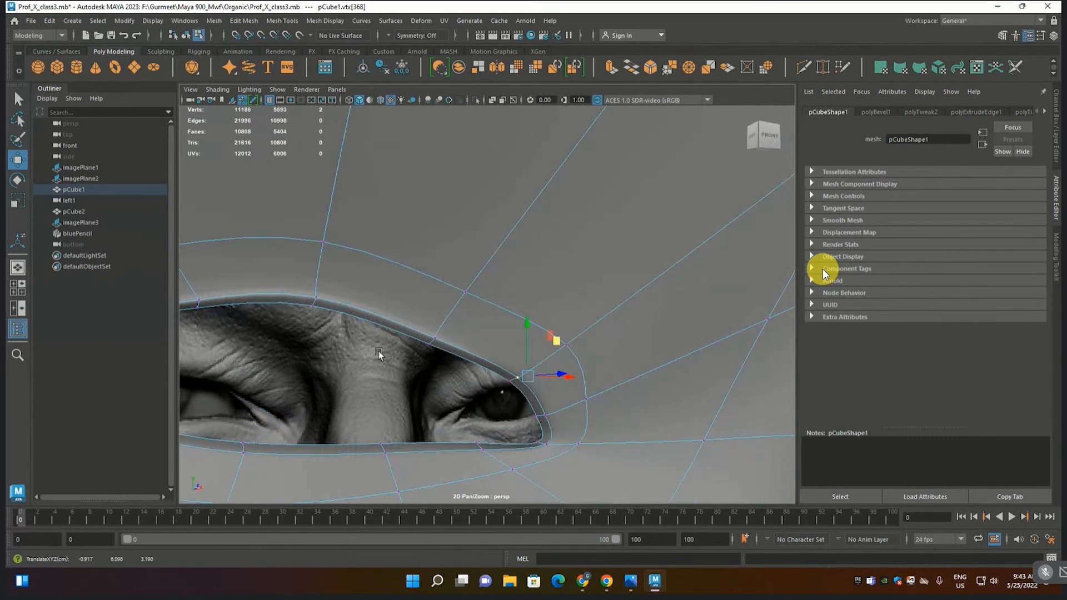
- Raise the upper eyelid rim vertices closest to the outer eye corner
alt+middle_drag(379, 352, 503, 365)
click(496, 353)
drag(497, 326, 497, 321)
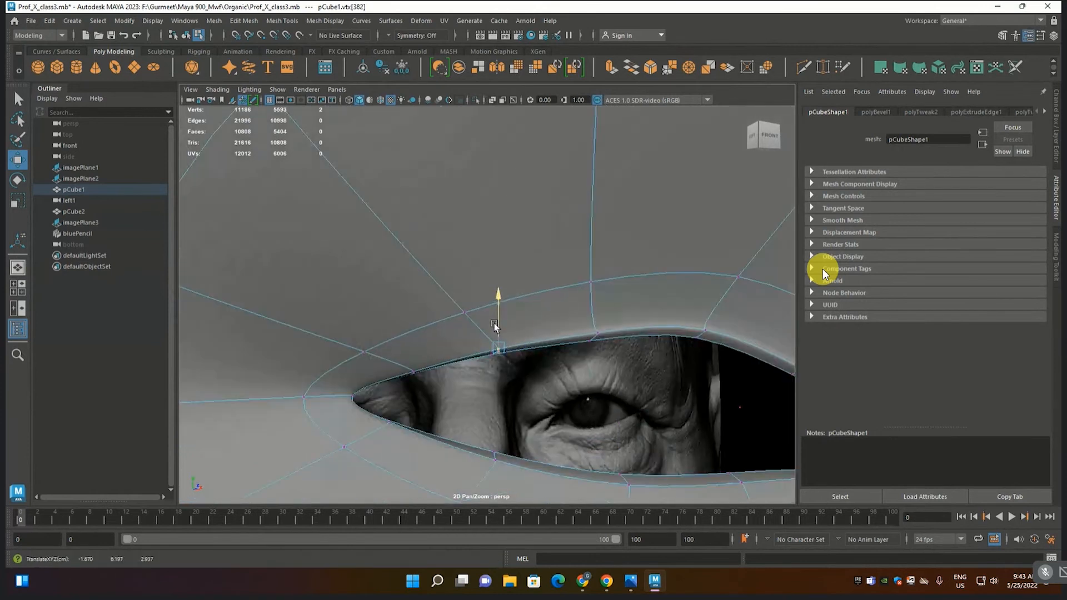
click(414, 367)
- In the front view, reposition the upper eyelid vertices leading to the inner eye corner to follow the reference
scroll(470, 355, down, 5)
scroll(470, 356, down, 5)
scroll(518, 360, up, 10)
key(space)
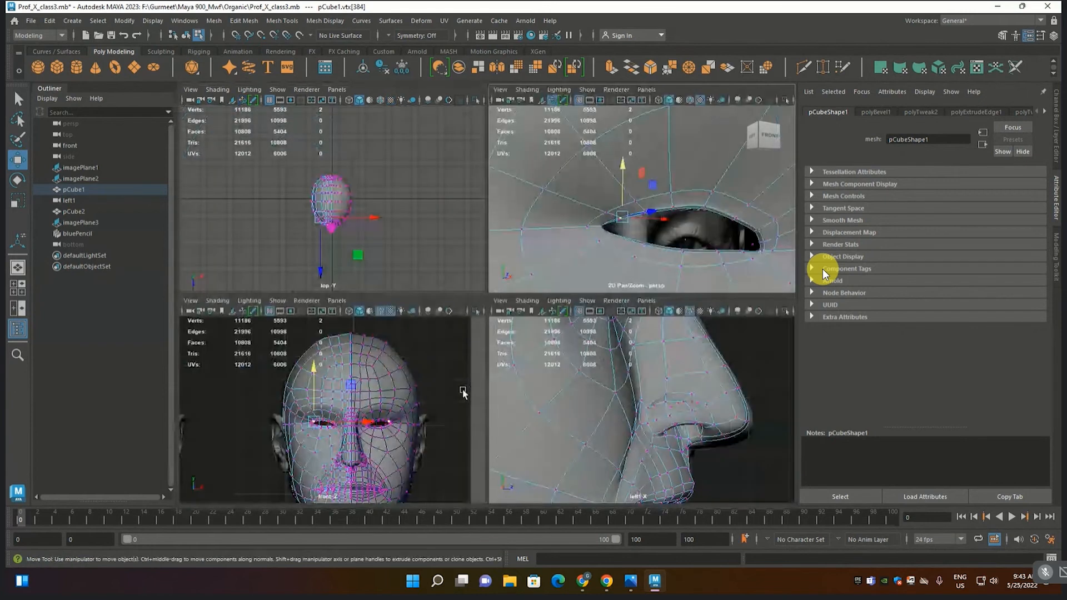
key(space)
scroll(453, 386, up, 5)
scroll(450, 383, up, 6)
scroll(450, 383, down, 3)
drag(502, 350, 556, 296)
drag(559, 367, 595, 327)
drag(609, 322, 609, 326)
mouse_move(649, 358)
mouse_down()
mouse_move(591, 387)
mouse_move(636, 349)
mouse_up()
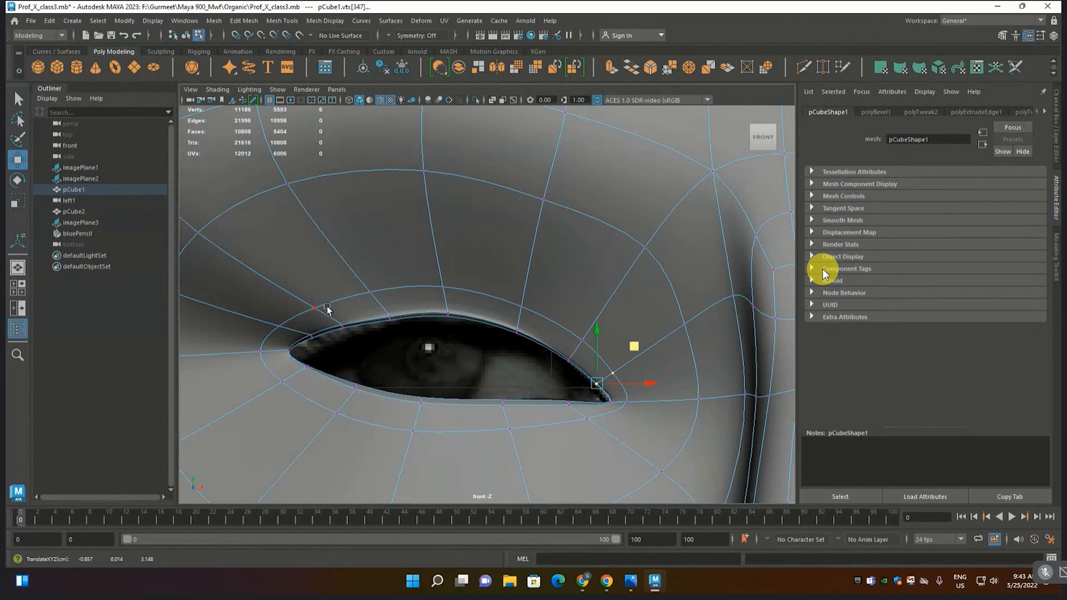
- Move the upper eyelid vertices on the outer side and the outer eye corner vertices to fit the reference eye
drag(311, 294, 357, 340)
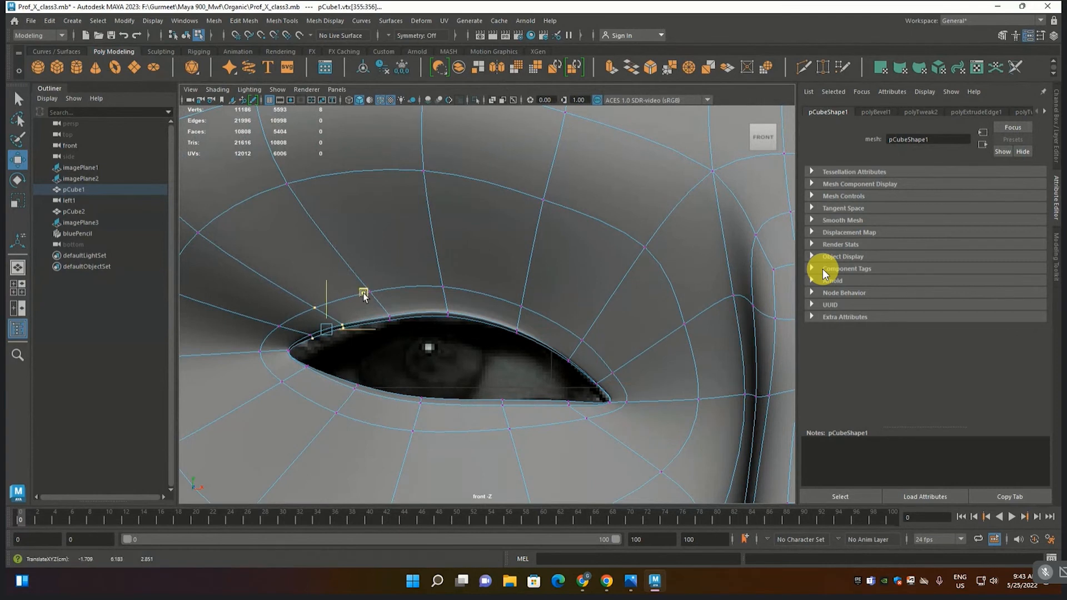
drag(249, 303, 350, 340)
drag(358, 299, 360, 302)
drag(235, 345, 309, 386)
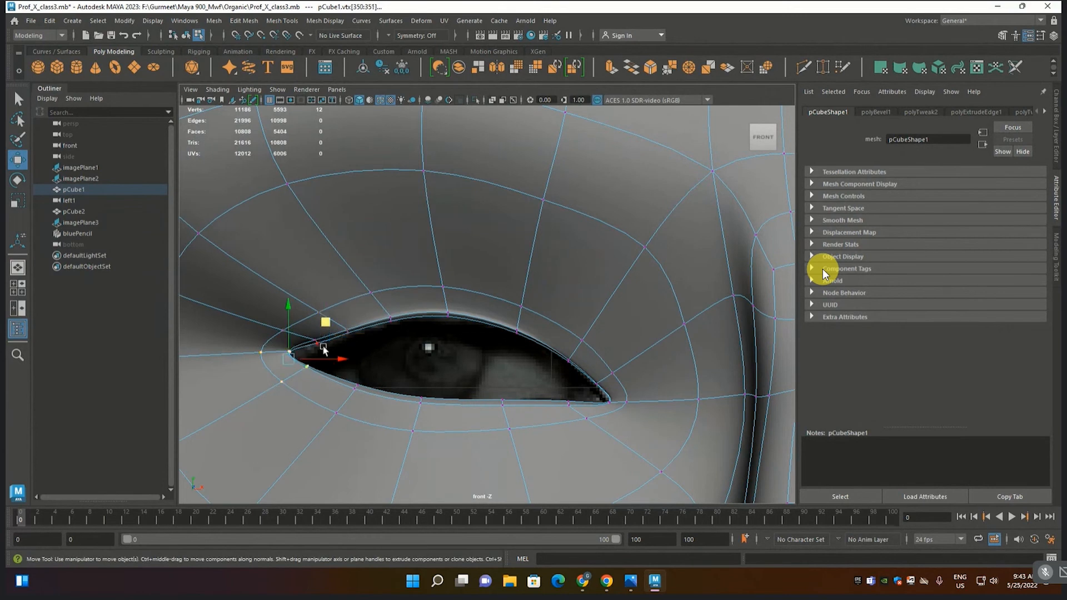
drag(326, 322, 335, 332)
- Pull the lower eyelid's middle and outer vertices downward to match the curve of the reference eye
drag(388, 382, 512, 425)
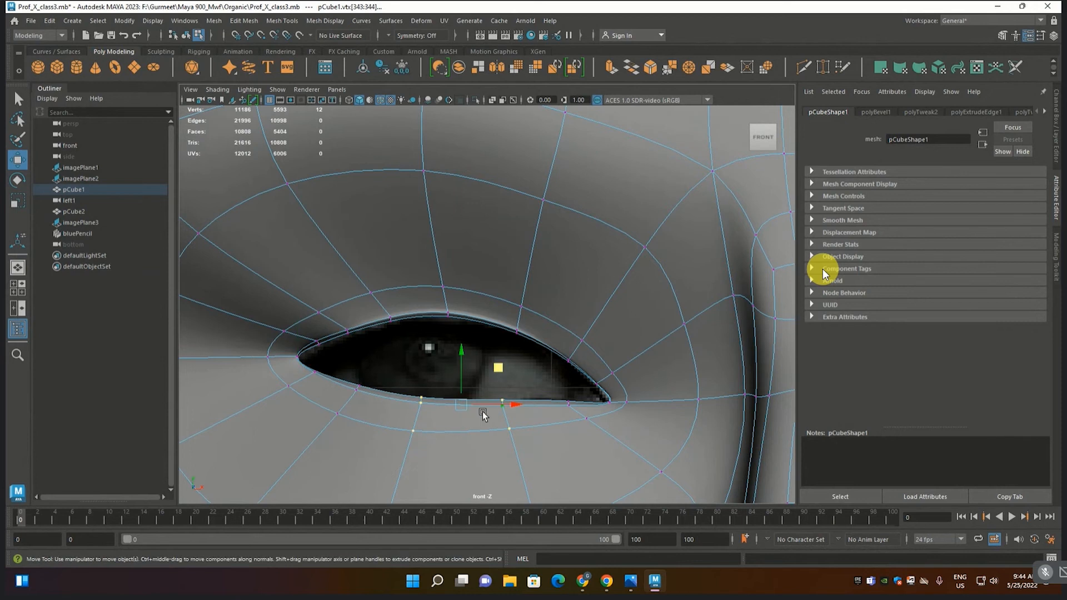
drag(407, 381, 524, 453)
drag(462, 382, 464, 393)
drag(381, 374, 335, 426)
middle_drag(391, 354, 378, 374)
drag(330, 371, 278, 398)
mouse_move(341, 339)
mouse_down()
mouse_move(326, 350)
mouse_move(336, 347)
mouse_up()
- Adjust the two middle vertex columns of the lower eyelid, lowering the lid line
click(501, 412)
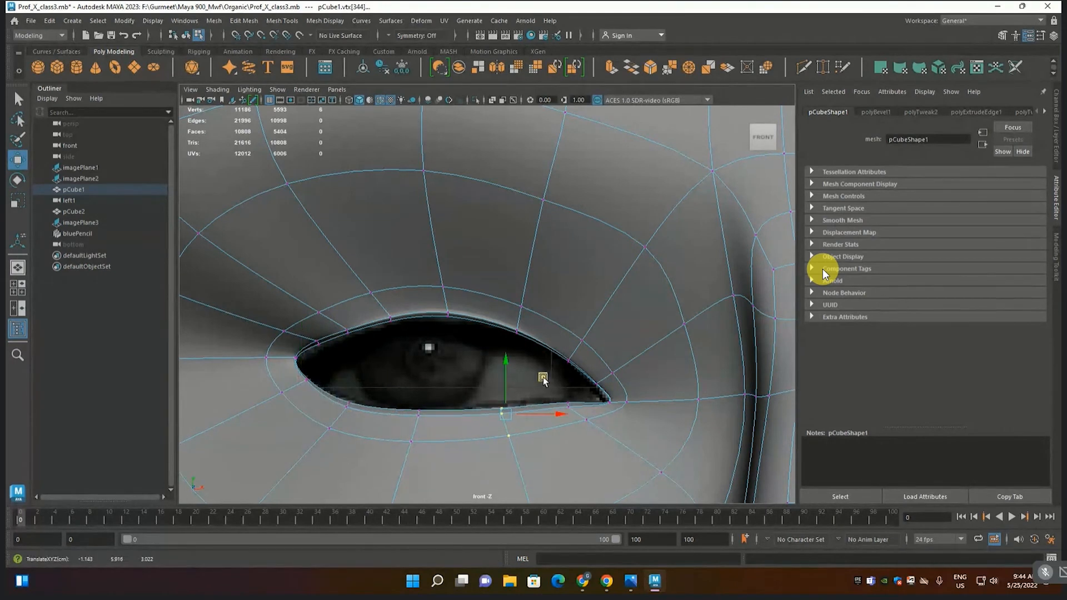
drag(444, 400, 393, 455)
drag(453, 379, 453, 389)
- Adjust the height of the outer vertex on the edge loop above the upper eyelid, working in the perspective view
scroll(454, 389, down, 2)
scroll(493, 341, down, 6)
scroll(494, 341, up, 10)
scroll(497, 345, up, 1)
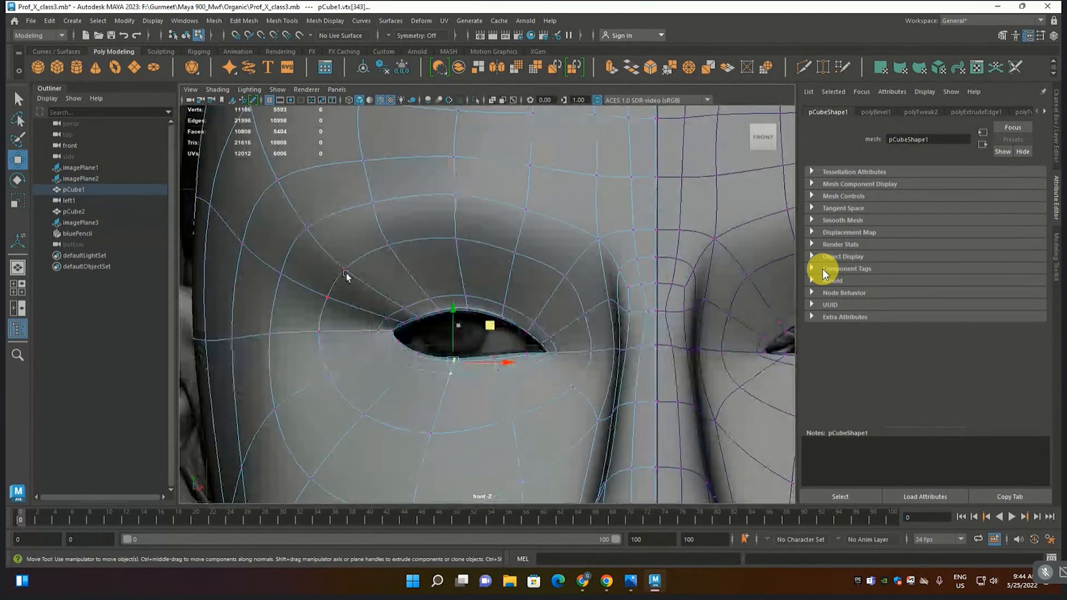
click(389, 245)
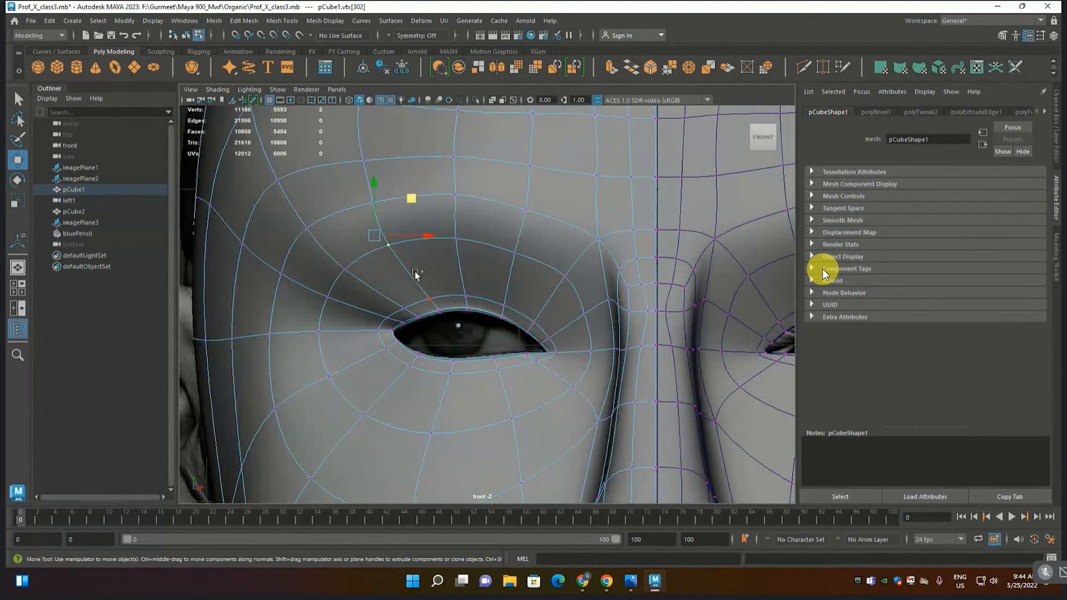
key(space)
key(space)
scroll(461, 291, down, 5)
alt+drag(478, 298, 535, 301)
scroll(633, 304, up, 2)
alt+middle_drag(633, 304, 557, 310)
drag(528, 256, 528, 260)
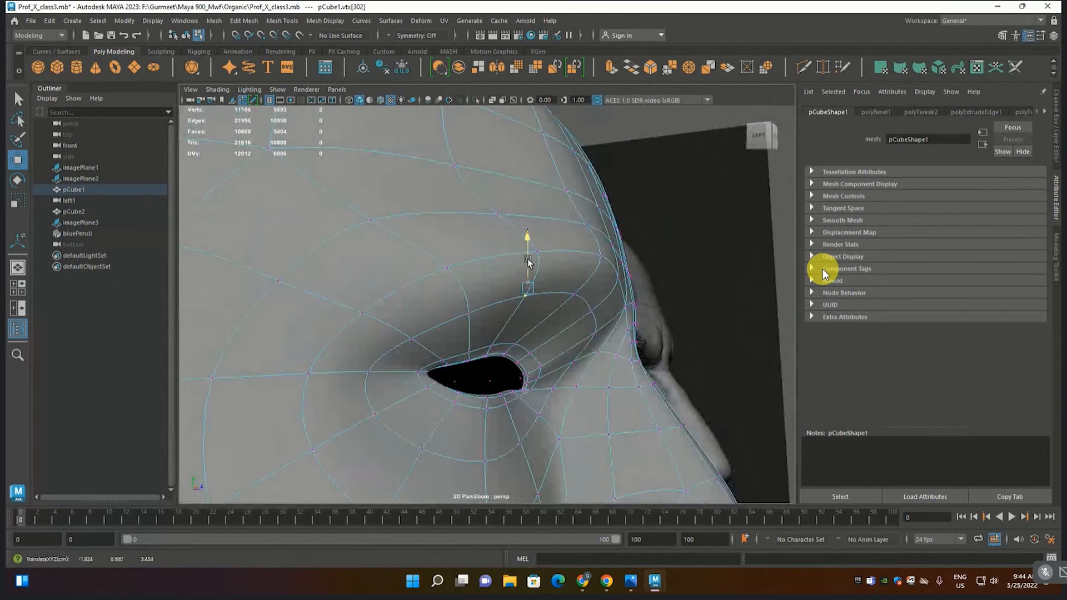
- Examine the eyelid shape and thickness from several angles and compare them with the eye in the reference photo
alt+drag(542, 328, 491, 351)
scroll(395, 407, up, 3)
alt+middle_drag(395, 407, 424, 316)
scroll(412, 323, down, 2)
scroll(418, 331, down, 4)
scroll(424, 334, up, 6)
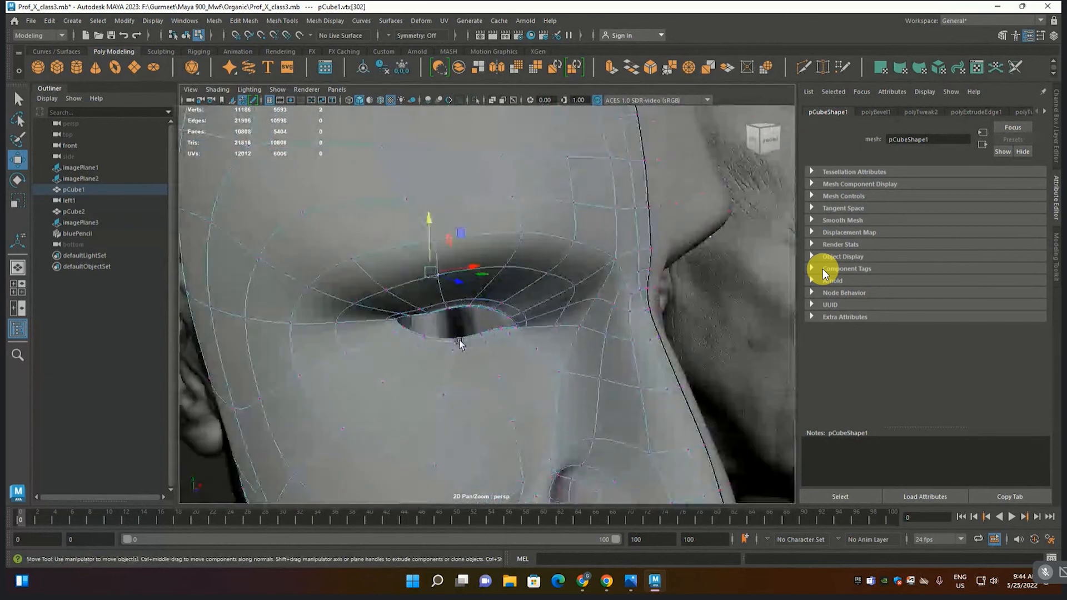
alt+drag(473, 348, 445, 341)
scroll(334, 321, up, 2)
scroll(329, 319, up, 4)
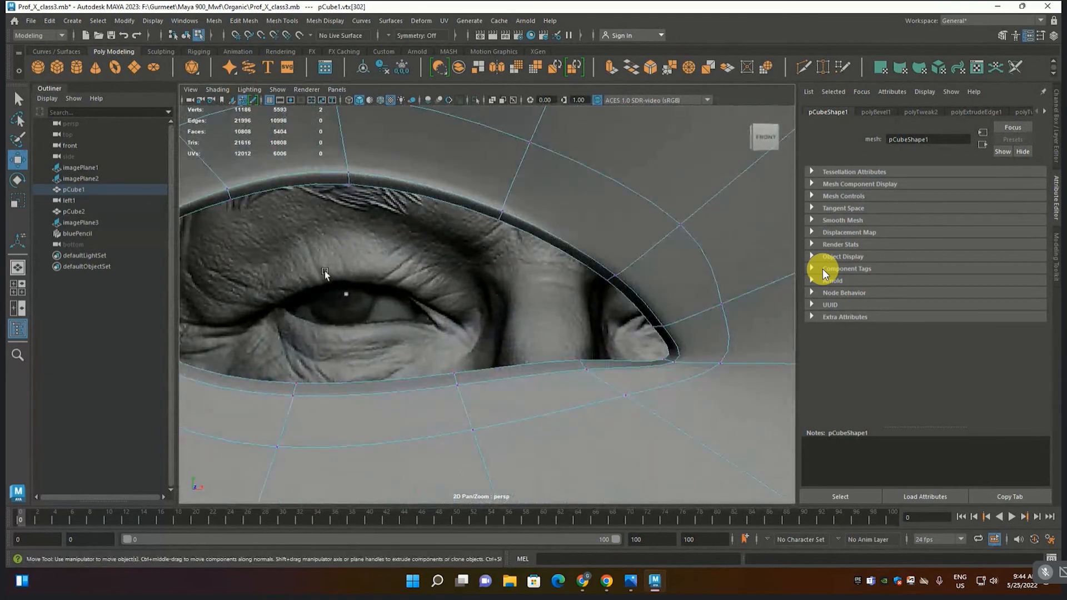
scroll(398, 285, down, 6)
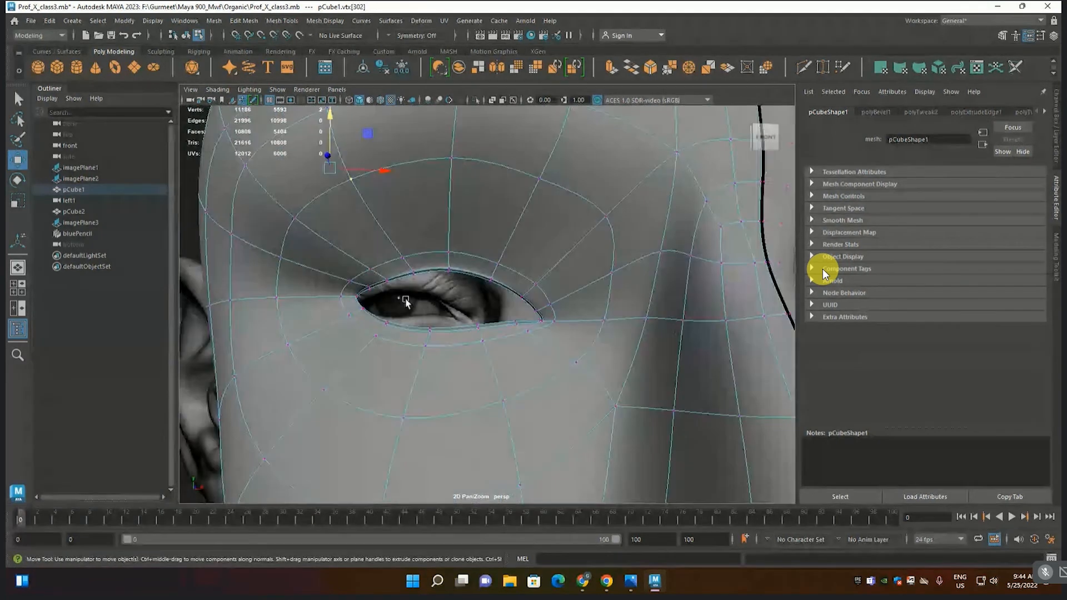
alt+drag(408, 311, 229, 331)
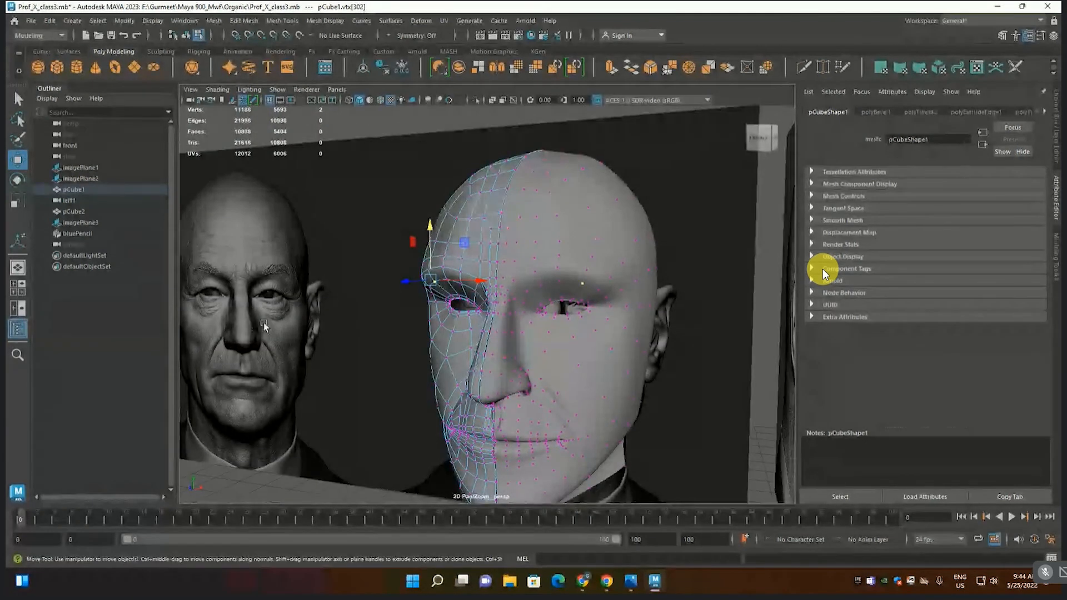
scroll(369, 364, up, 10)
scroll(333, 347, up, 8)
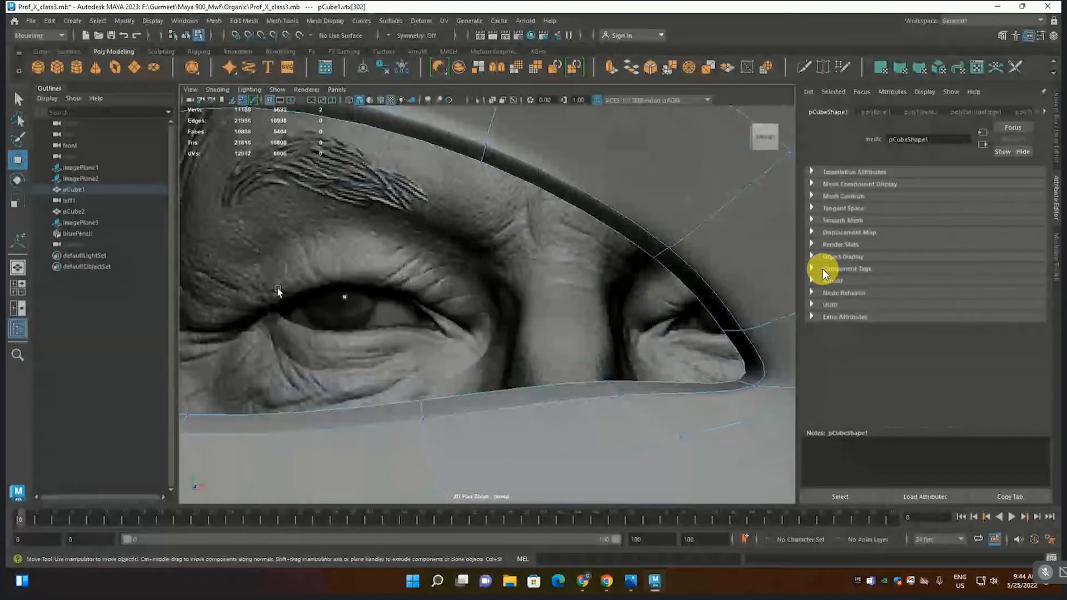
scroll(442, 319, down, 6)
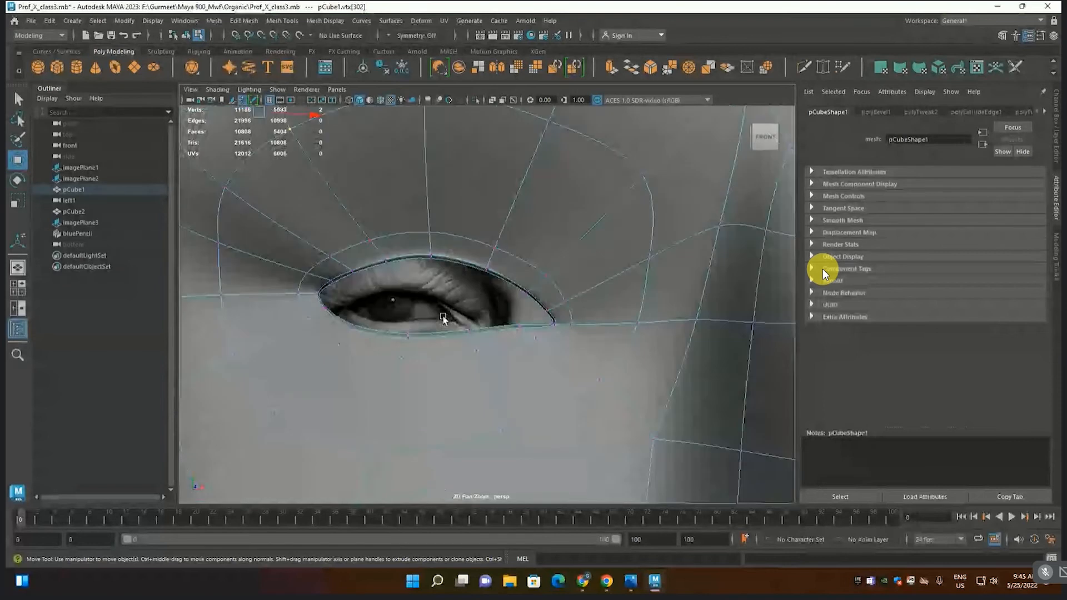
scroll(443, 318, up, 2)
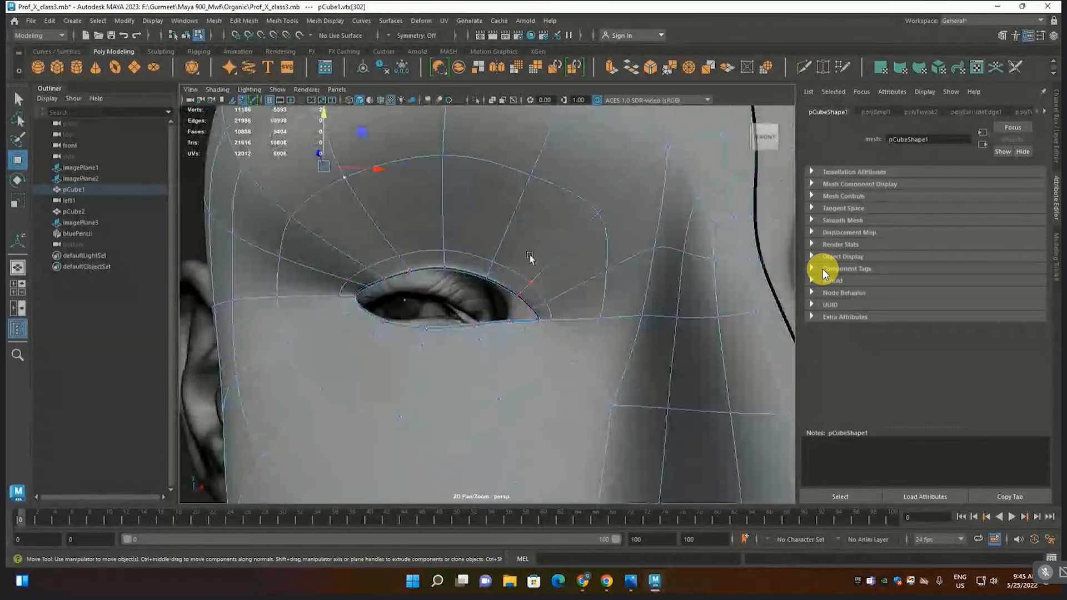
- Turn off the smooth preview and insert an edge loop around the eye between the eyelid and the brow
click(281, 21)
click(313, 107)
key(1)
click(513, 221)
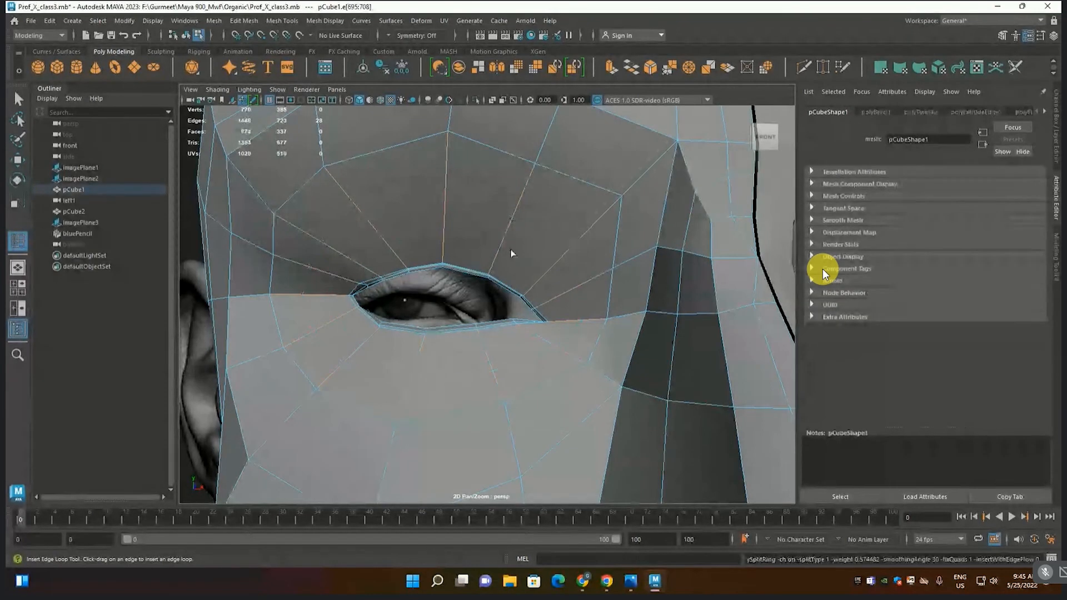
drag(498, 251, 499, 246)
key(space)
key(space)
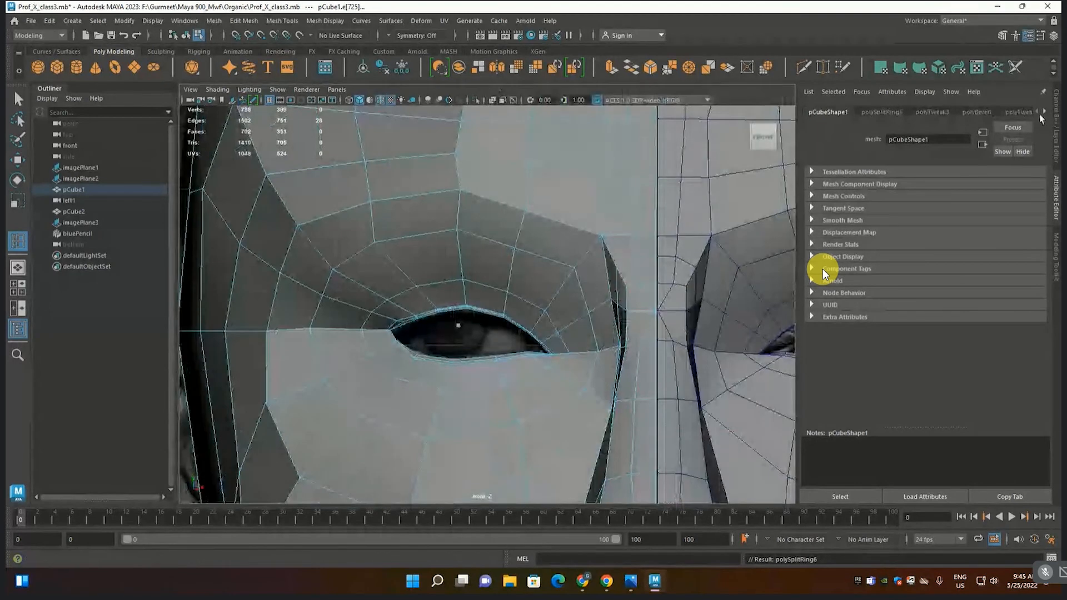
- Try changing the lambert1 material's transparency and inserting another edge loop around the eye, and undo it
key(F8)
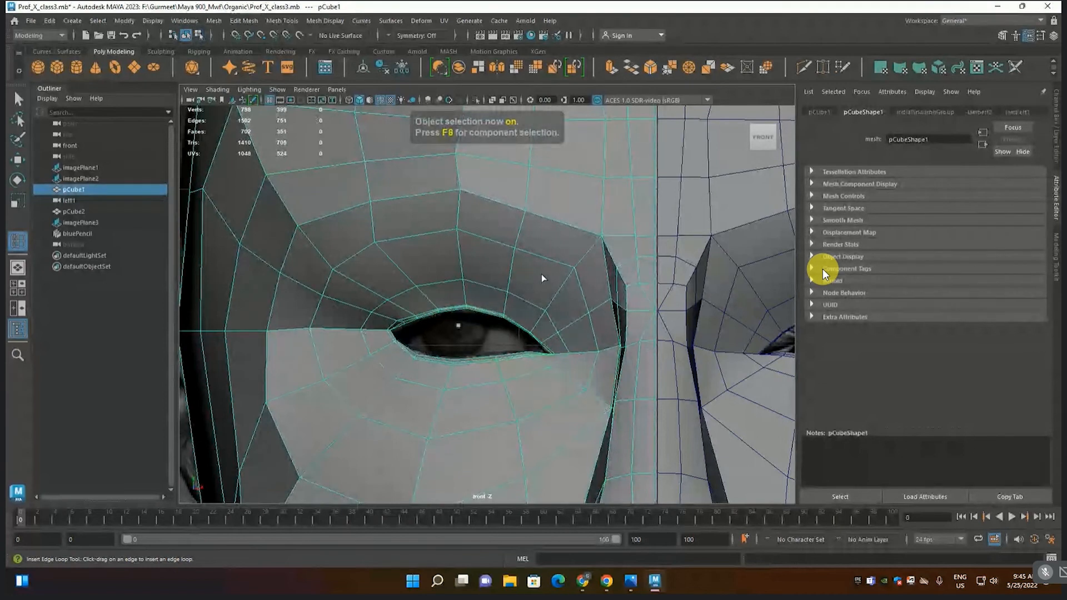
click(1015, 112)
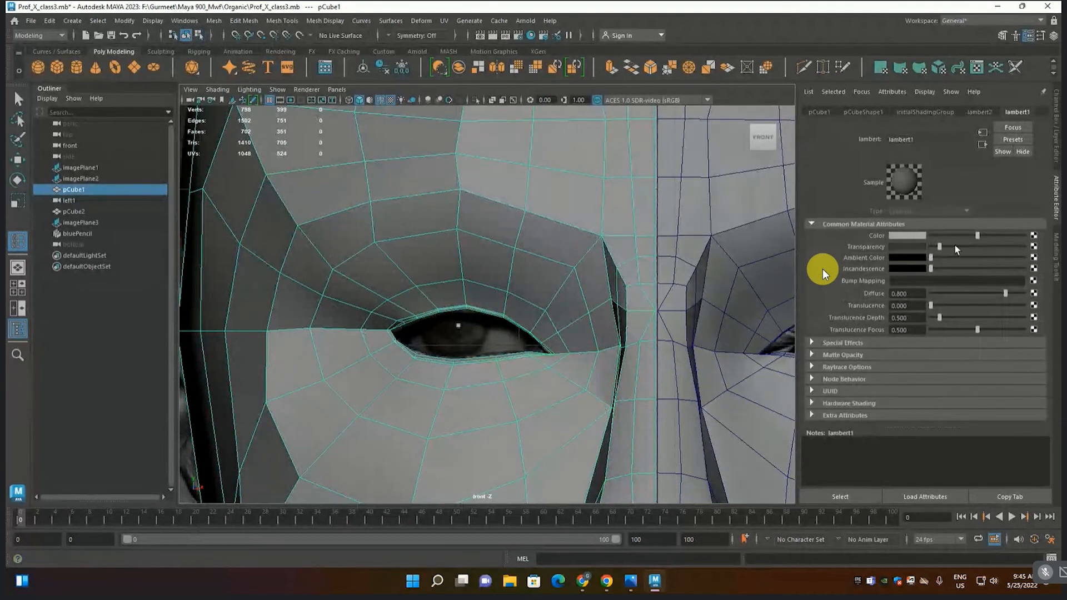
click(513, 252)
key(ctrl+z)
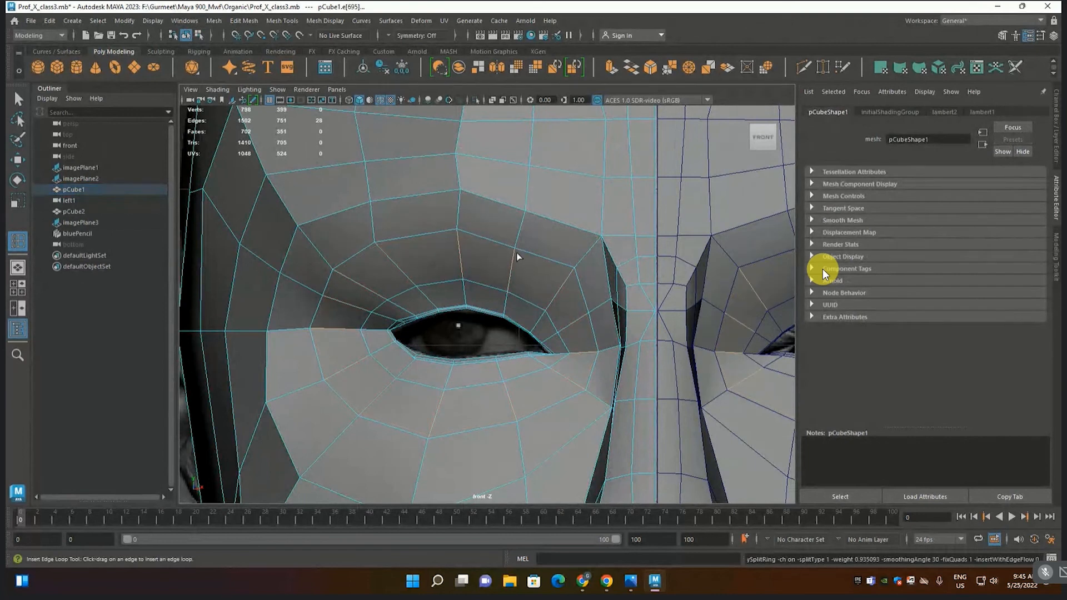
- Leave the edge loop tool and check the material attributes of both face halves
key(F8)
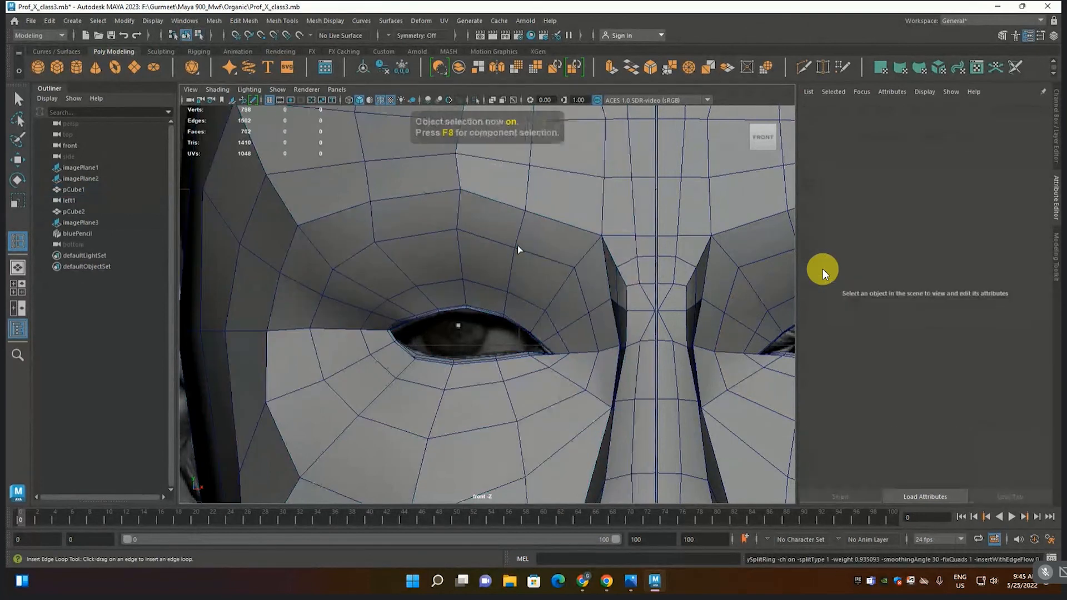
key(q)
click(459, 243)
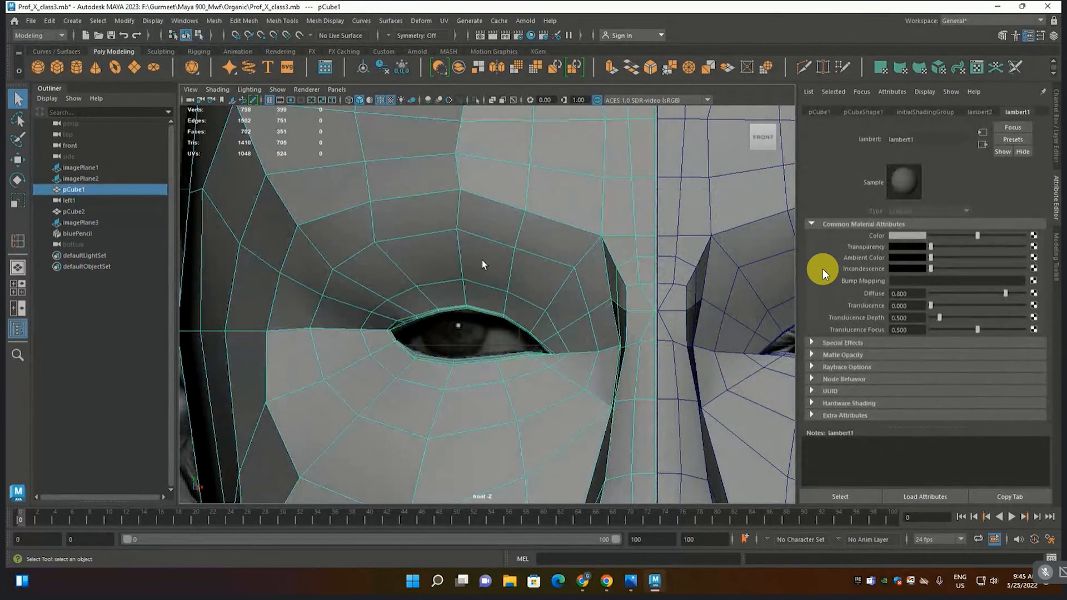
click(763, 280)
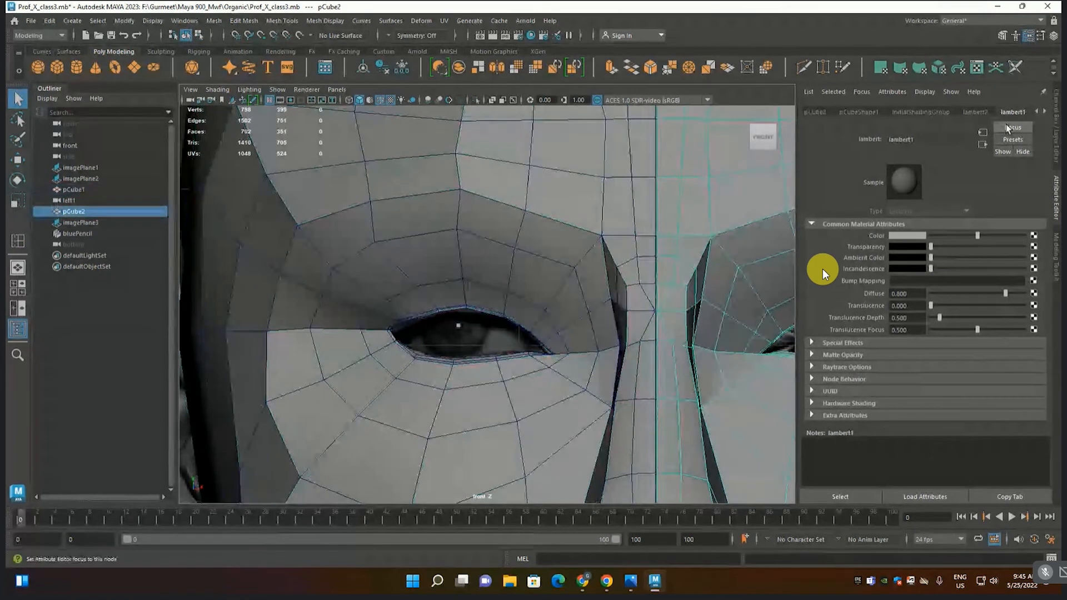
click(483, 196)
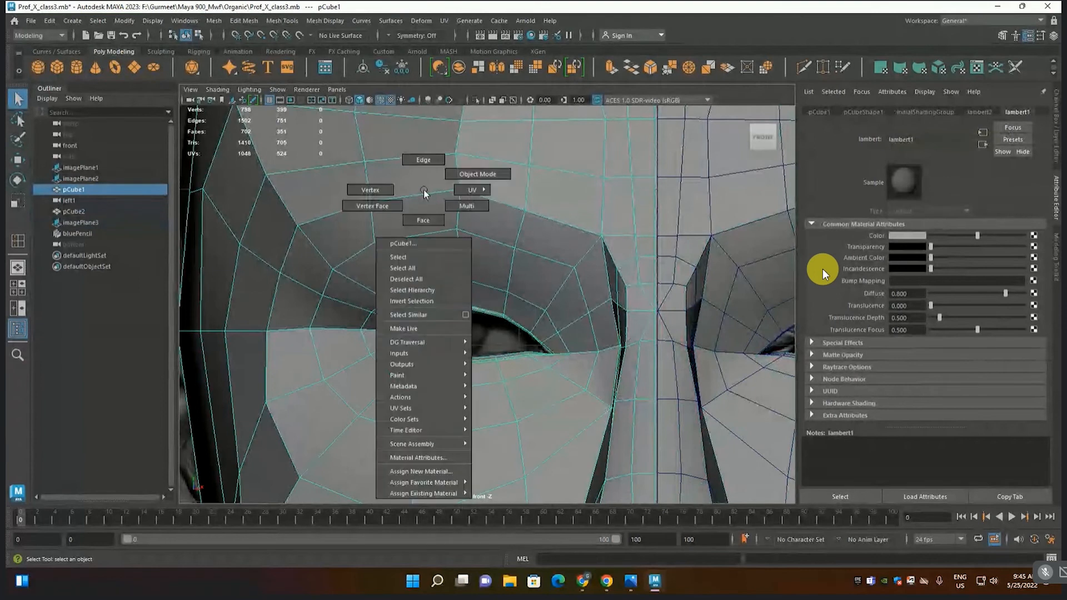
right_click(480, 255)
right_drag(481, 265, 480, 224)
right_click(422, 249)
key(F8)
right_drag(423, 250, 429, 461)
key(F8)
key(F8)
right_click(422, 234)
click(421, 265)
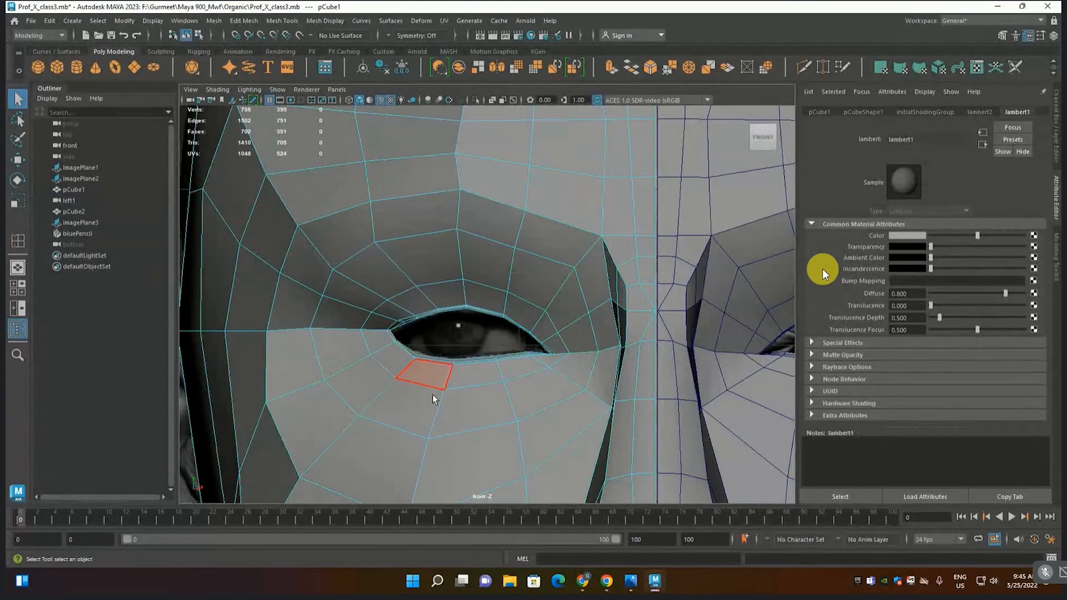
key(F10)
key(F8)
right_drag(476, 253, 476, 379)
right_click(476, 515)
click(412, 303)
key(F8)
right_drag(418, 253, 418, 284)
click(428, 422)
click(431, 376)
key(F8)
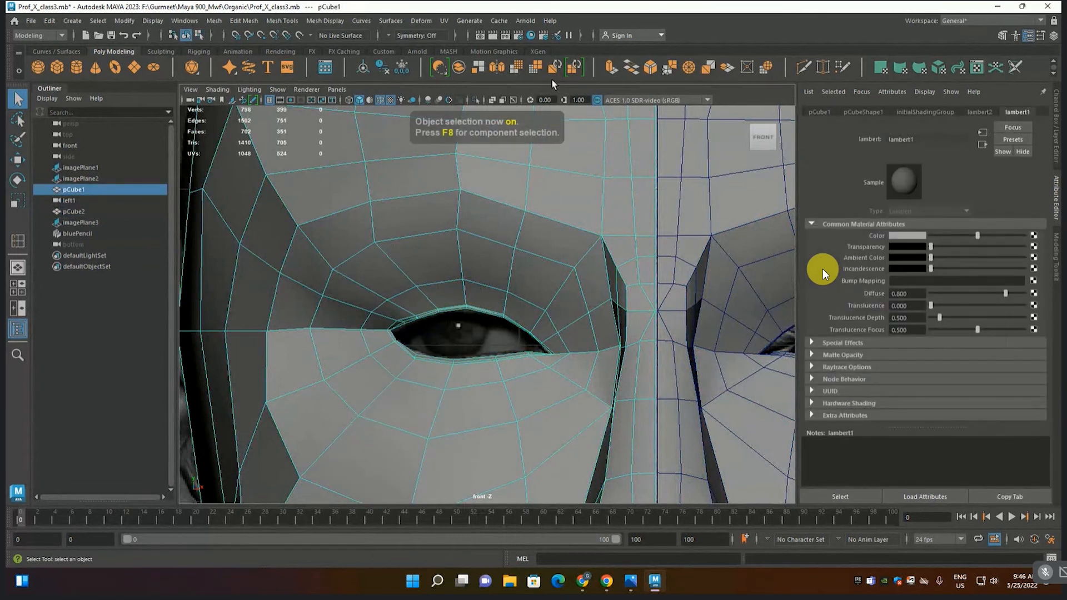
- Pick the lambert1 material in the Hypershade and raise its transparency so the reference photo shows through the mesh
click(532, 35)
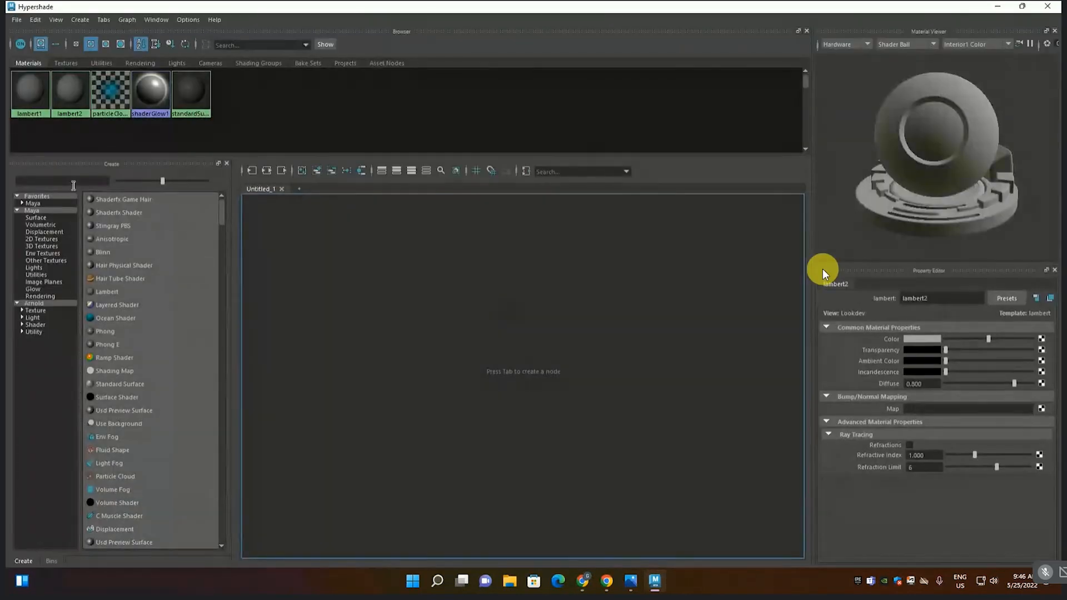
double_click(535, 10)
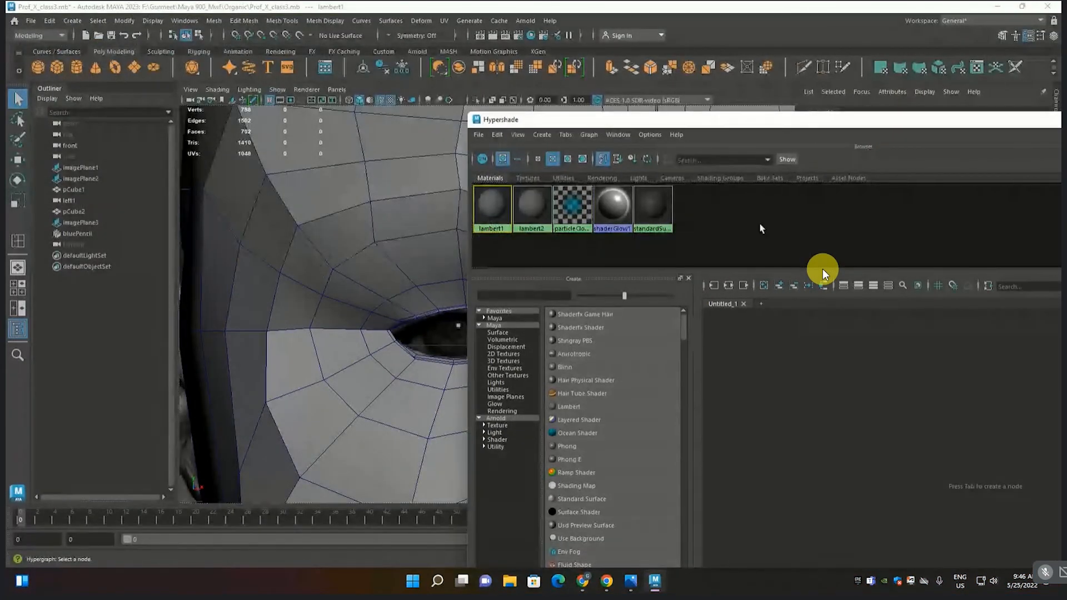
drag(811, 122, 404, 247)
drag(946, 251, 725, 256)
click(882, 250)
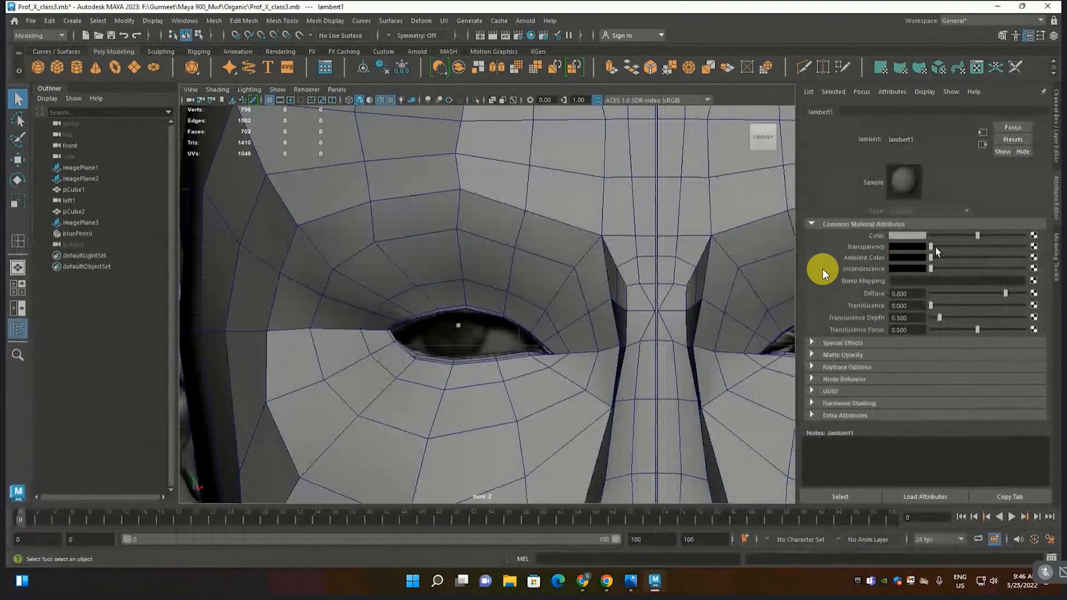
drag(935, 247, 1009, 248)
- Insert an edge loop around the eye on the half-face mesh, midway between the eyelid loop and the brow loop
scroll(531, 299, up, 5)
click(532, 297)
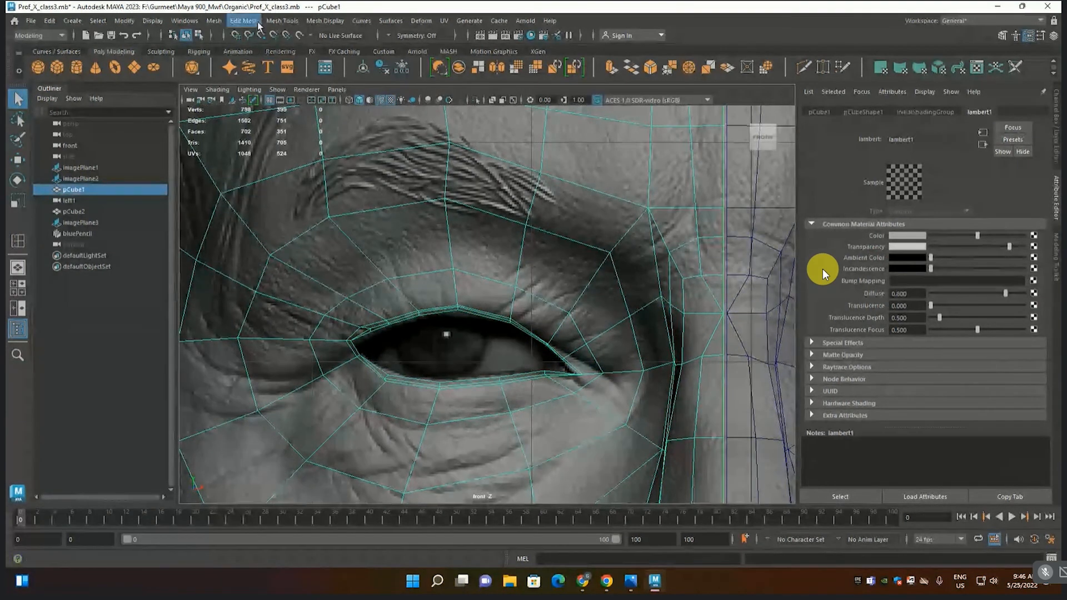
click(282, 21)
click(305, 106)
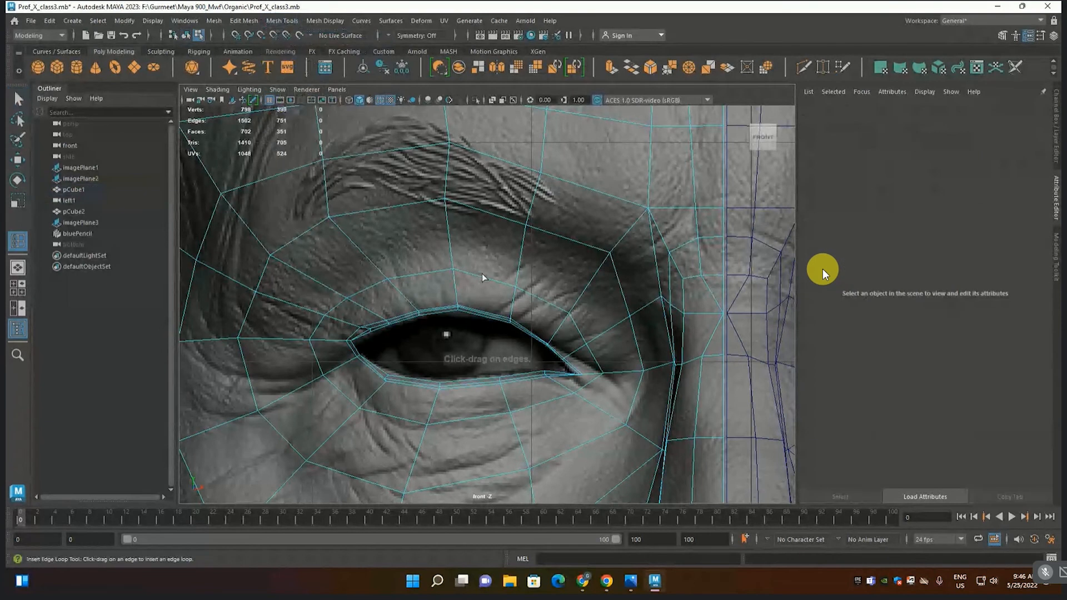
click(450, 238)
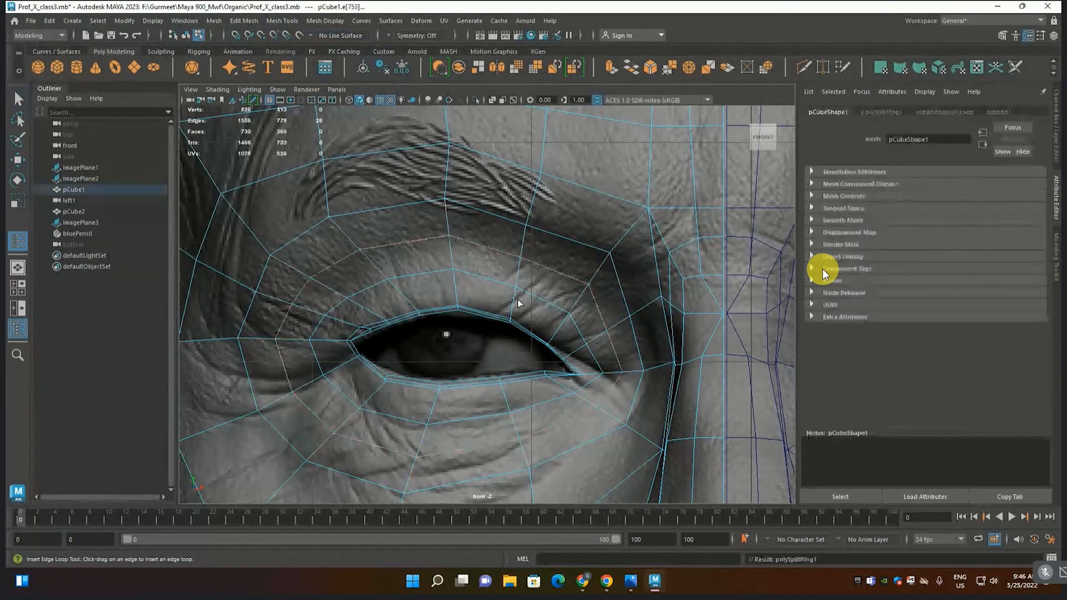
- Select the vertices of the loop above the upper eyelid and move them together closer to the lid edge
key(F9)
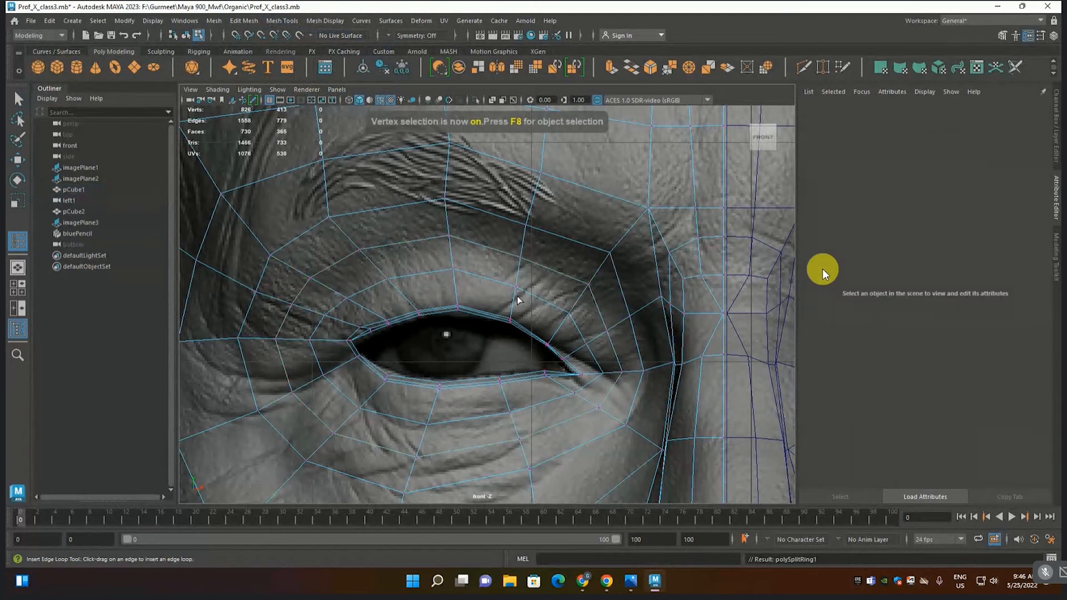
key(w)
click(543, 300)
shift+click(450, 269)
shift+click(388, 279)
shift+click(346, 299)
shift+click(325, 315)
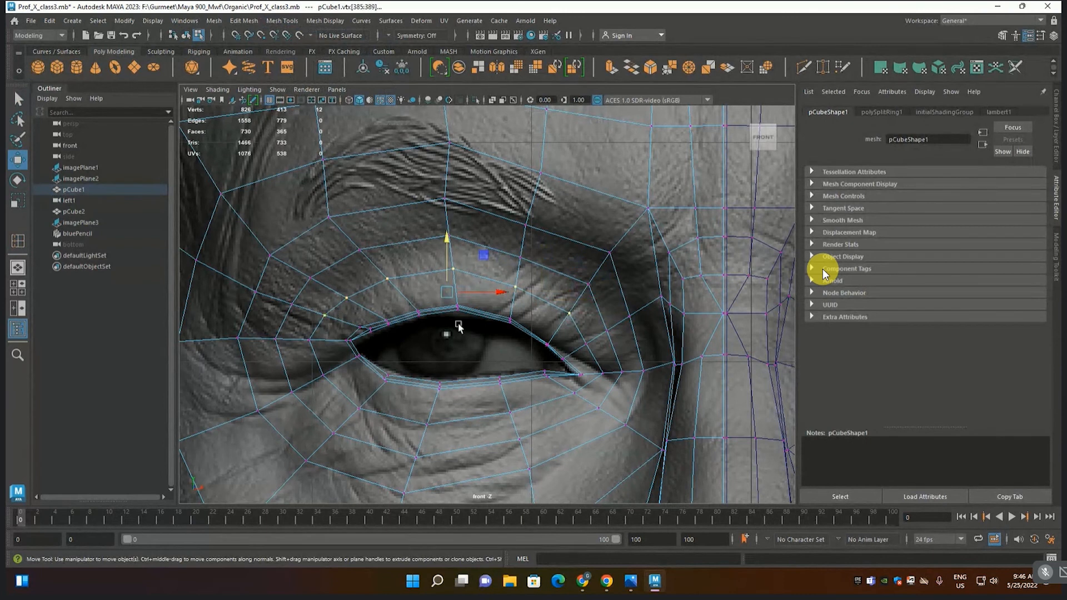
shift+click(581, 352)
key(space)
key(space)
alt+drag(483, 266, 588, 289)
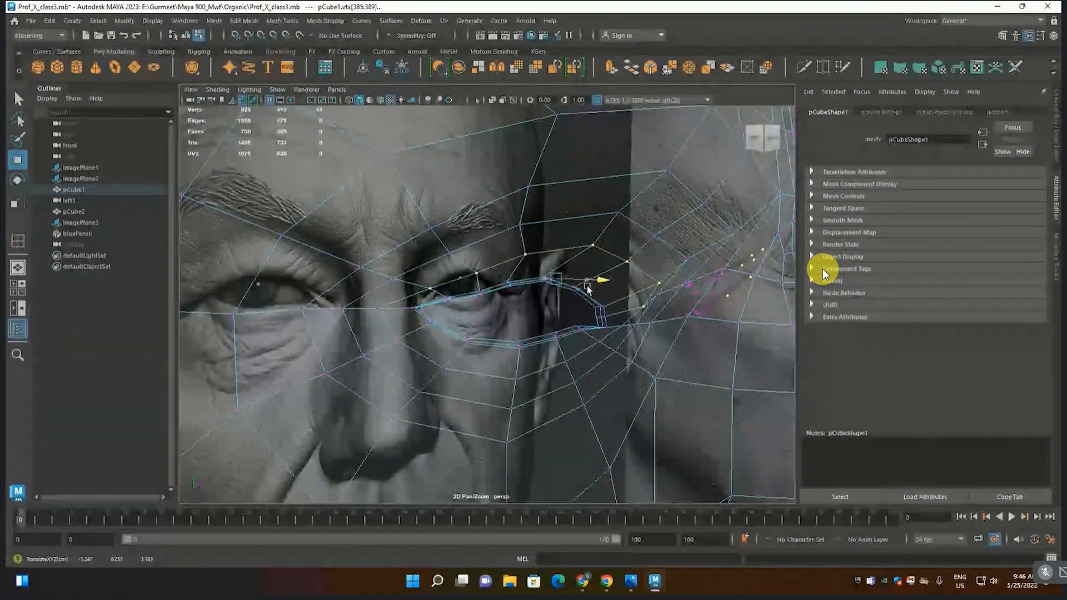
drag(558, 253, 541, 270)
alt+drag(590, 298, 534, 301)
key(space)
key(space)
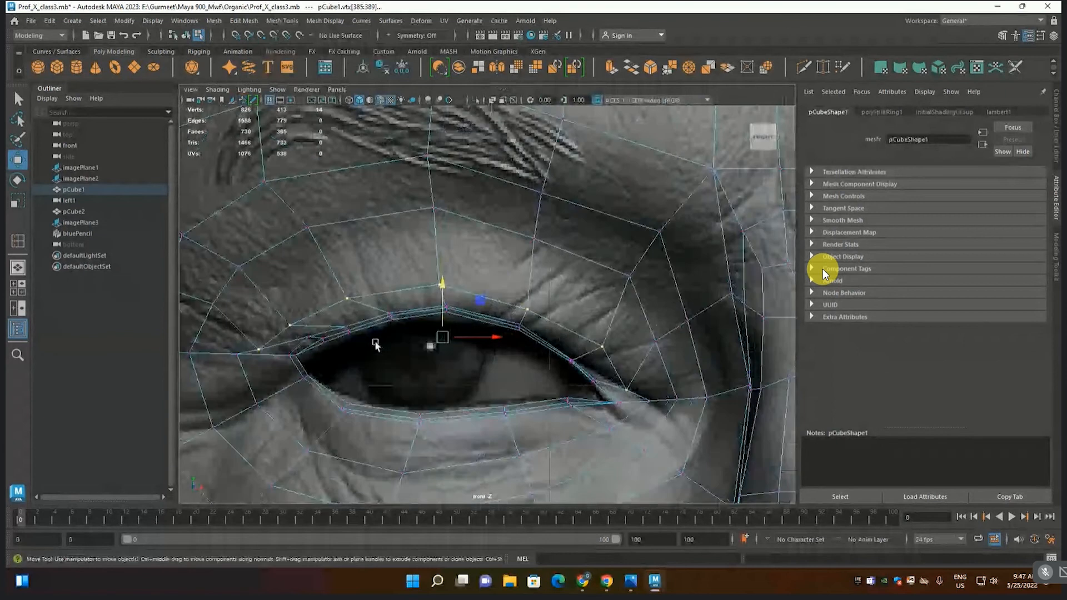
- Move the outer vertices of the loop above the upper eyelid down against the lid edge in the front view
scroll(368, 344, up, 1)
alt+middle_drag(355, 337, 414, 326)
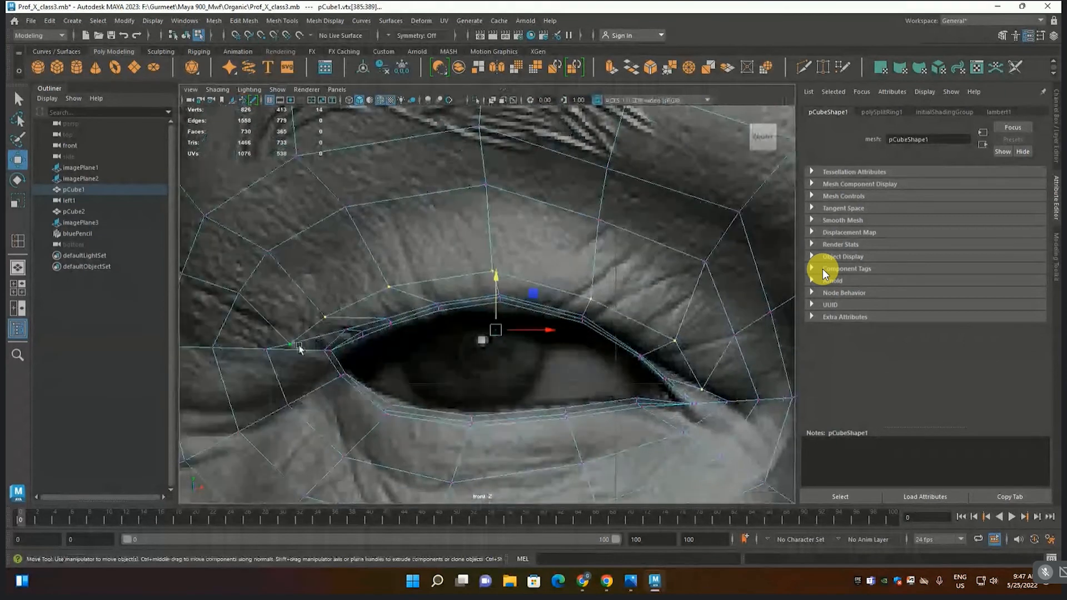
click(290, 344)
drag(326, 307, 399, 290)
click(326, 318)
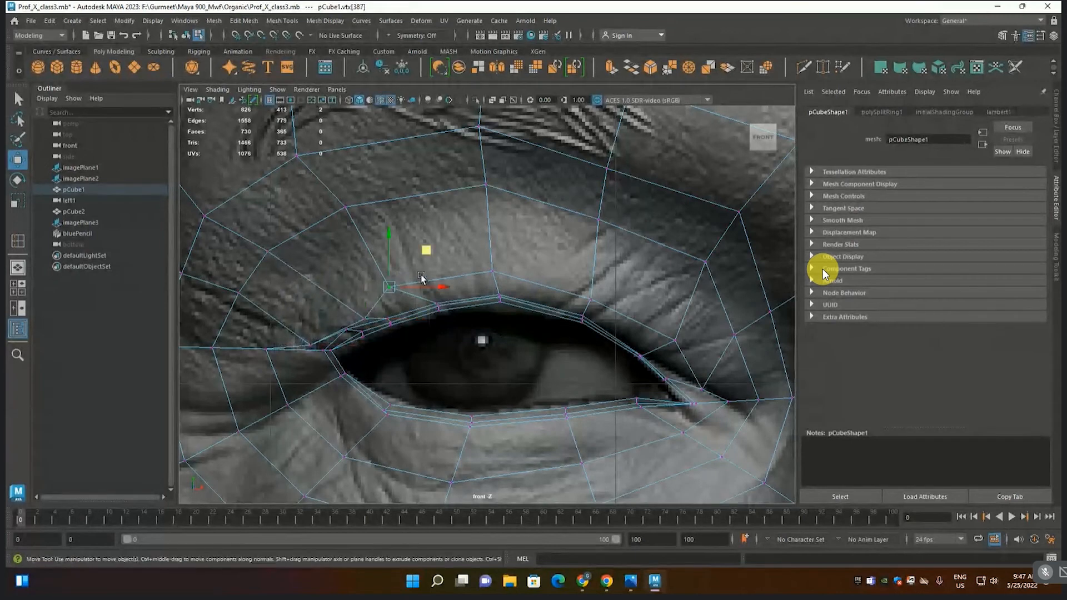
drag(427, 251, 464, 265)
- Bring the middle and inner vertices of the loop above the upper eyelid down so they hug the lid edge
click(492, 271)
drag(528, 245, 537, 254)
click(598, 291)
drag(628, 266, 620, 279)
click(664, 343)
drag(712, 304, 694, 322)
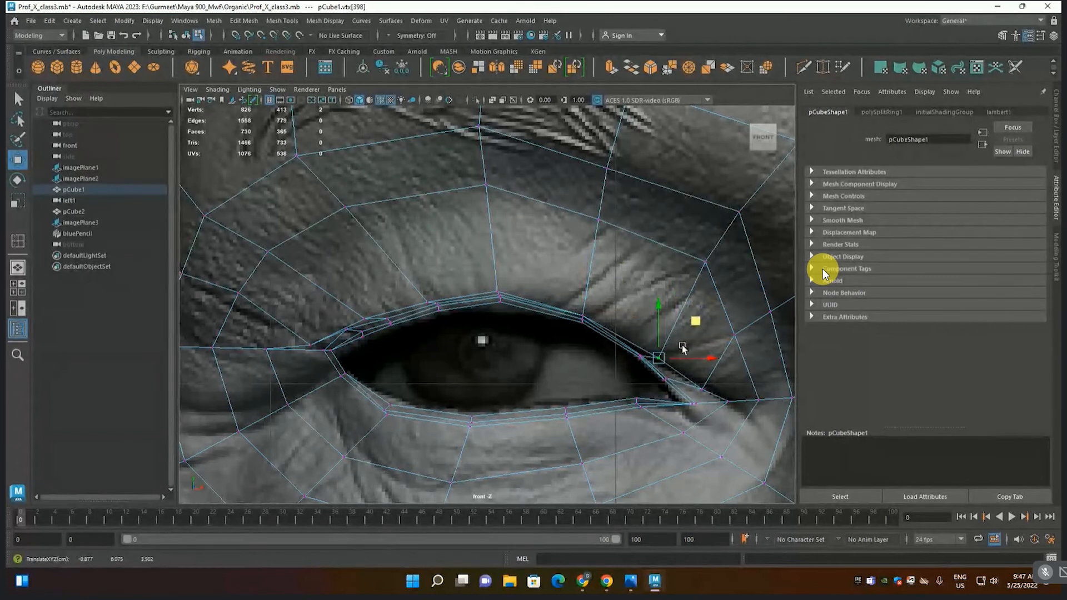
- Pull the loop vertices at the outer eye corner and outer lower eyelid closer to the eye opening
click(271, 352)
drag(304, 313, 340, 320)
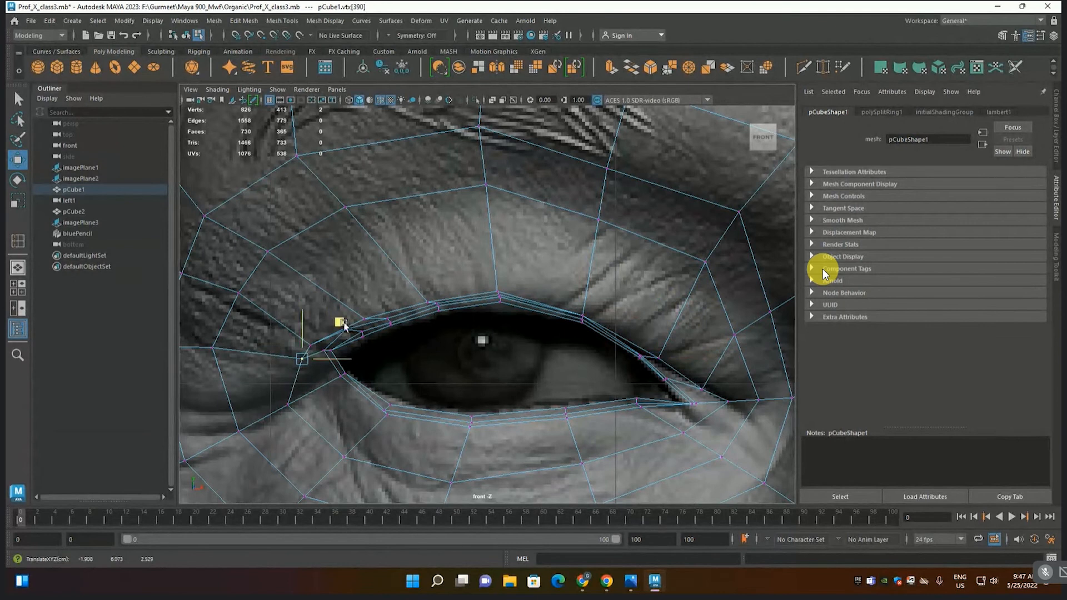
click(290, 404)
drag(329, 376, 351, 365)
click(344, 456)
drag(380, 425, 391, 414)
- Move the loop vertices below the inner lower eyelid and around the inner eye corner closer to the lid edge
click(582, 467)
drag(582, 439, 582, 444)
click(731, 401)
drag(734, 401, 715, 402)
click(705, 389)
drag(737, 356, 717, 337)
- Select the upper-eyelid loop vertices in the perspective view and move them together in depth to meet the lid edge
key(space)
key(space)
alt+drag(472, 274, 584, 303)
shift+click(588, 281)
shift+click(531, 258)
shift+click(469, 240)
shift+click(412, 263)
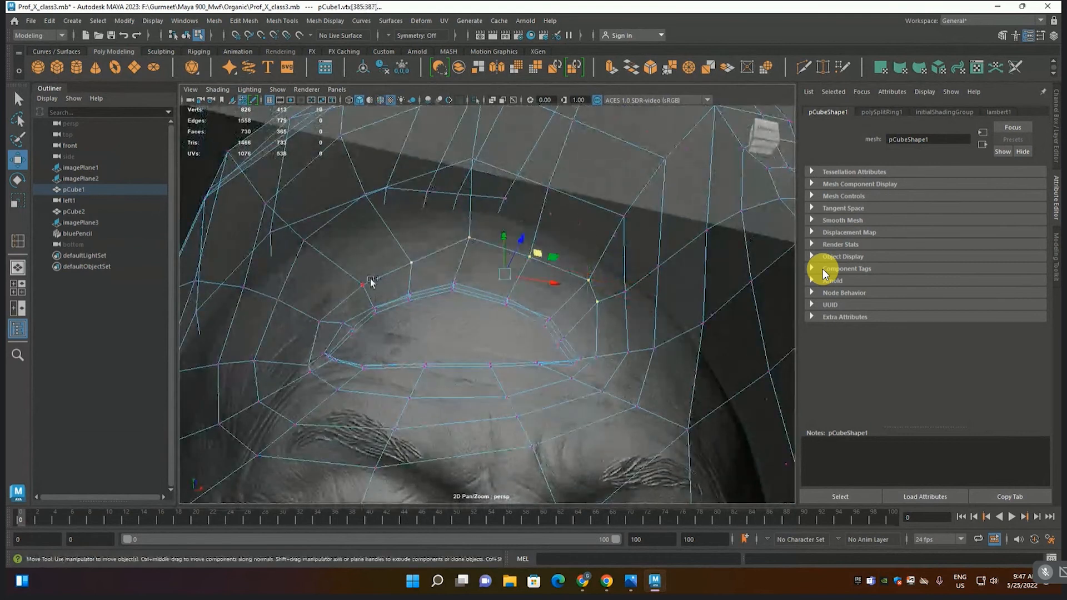
shift+click(364, 285)
drag(491, 255, 481, 278)
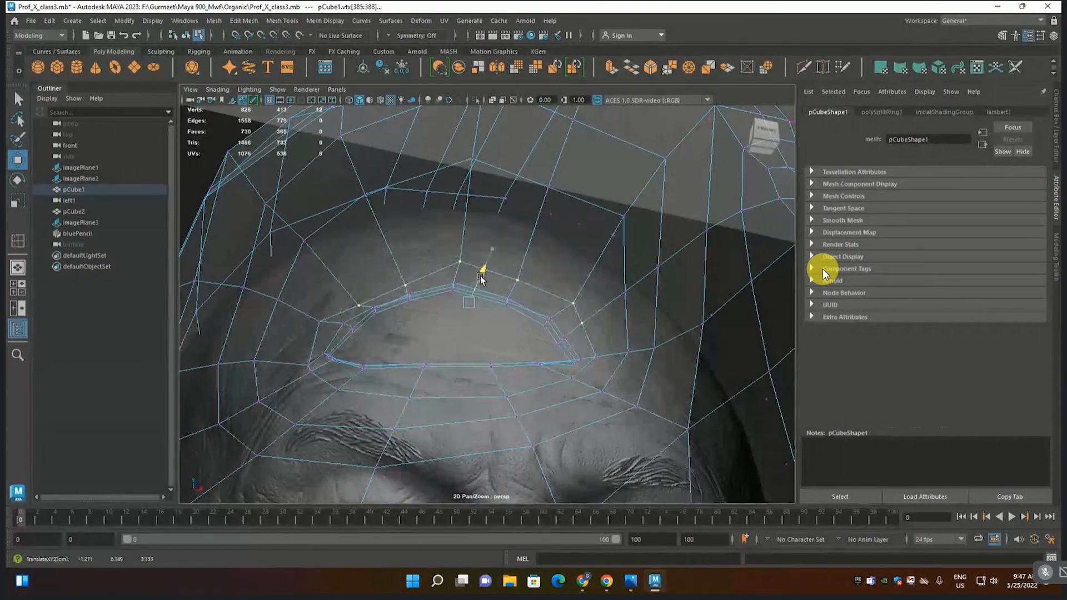
- Fine-tune the depth of the middle and inner-corner vertices of the upper-eyelid loop
click(460, 262)
shift+click(514, 279)
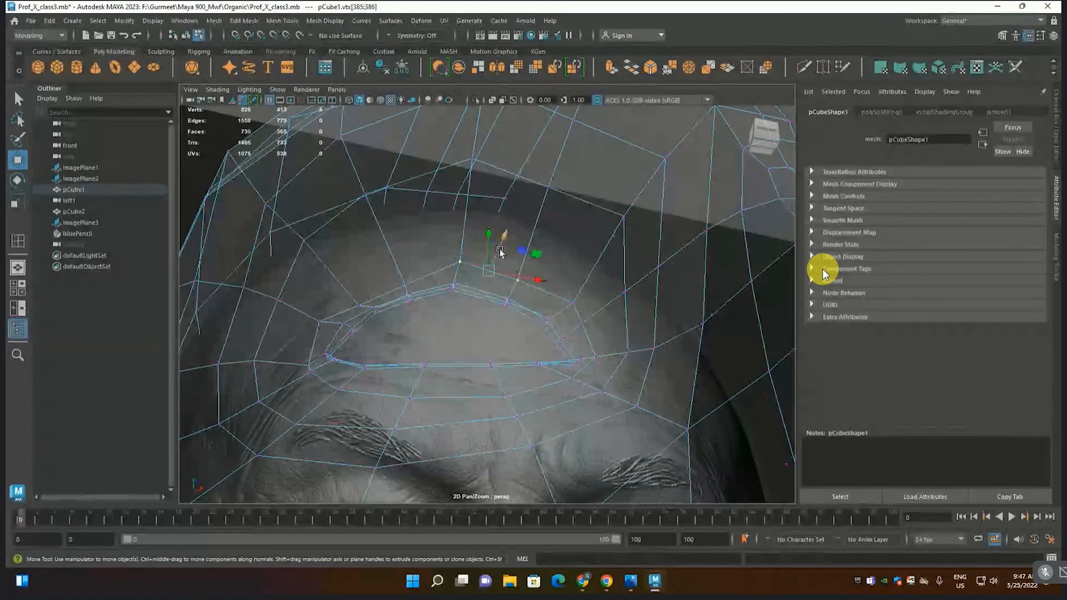
click(581, 303)
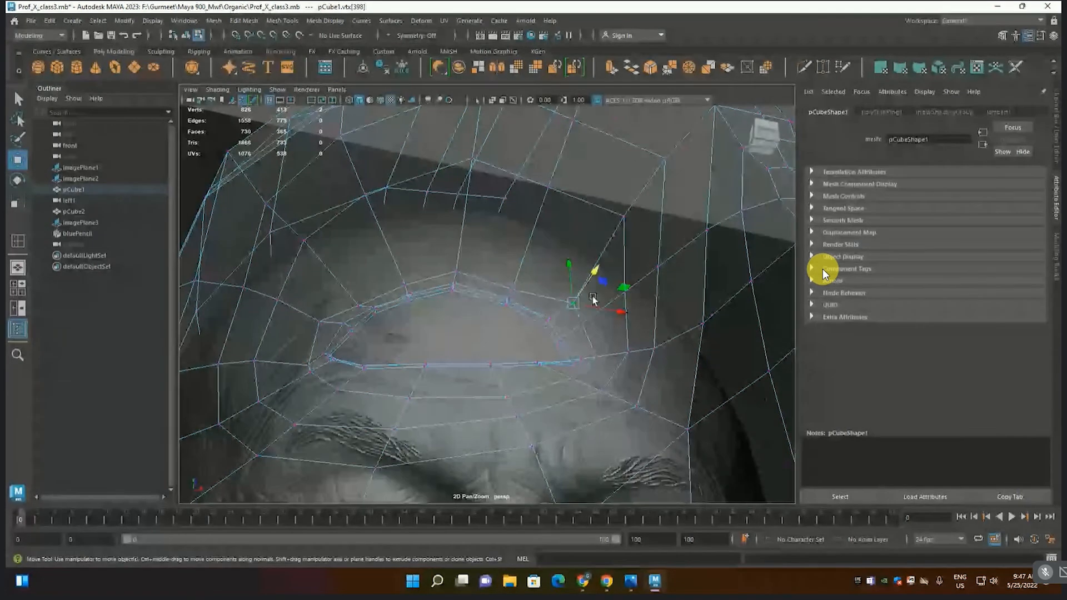
drag(581, 304, 593, 327)
shift+click(595, 357)
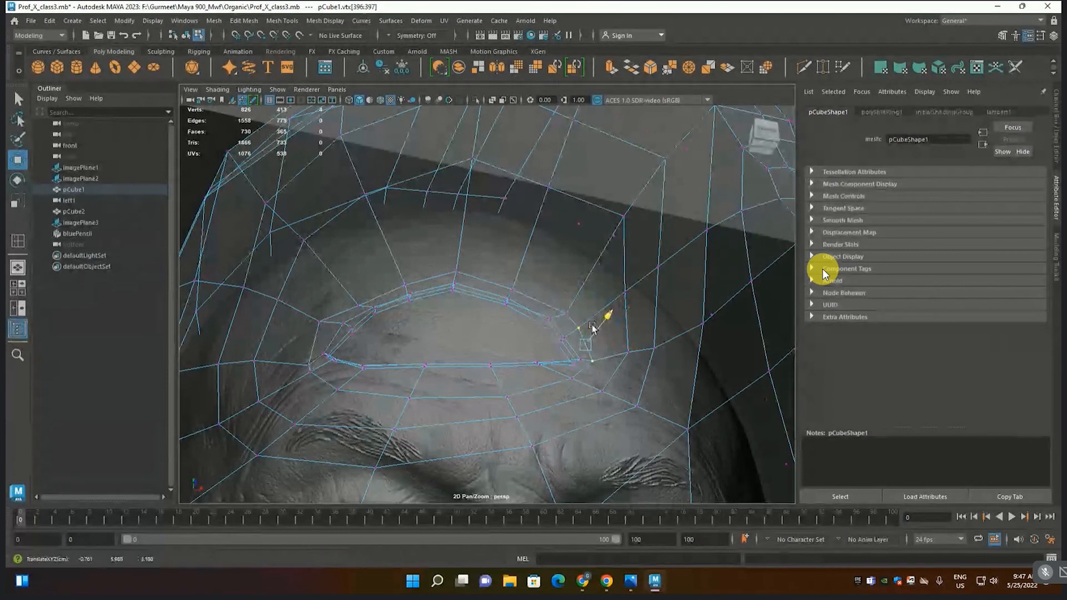
- Adjust the depth of the eyelid loop vertices at the outer corner of the eye
alt+drag(340, 341, 336, 452)
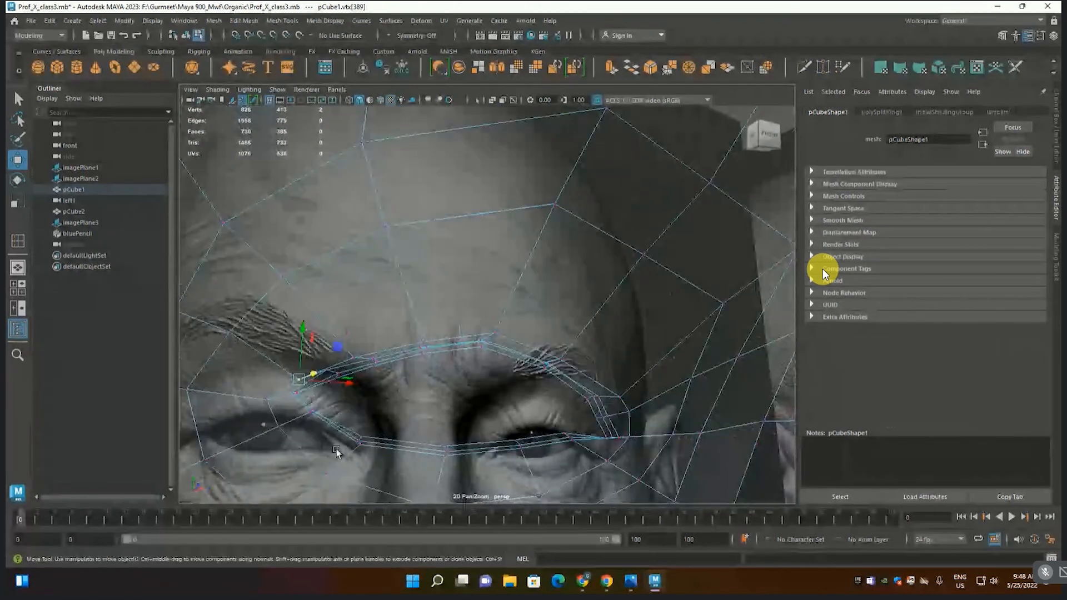
alt+drag(377, 429, 375, 319)
middle_drag(368, 185, 377, 196)
shift+click(340, 221)
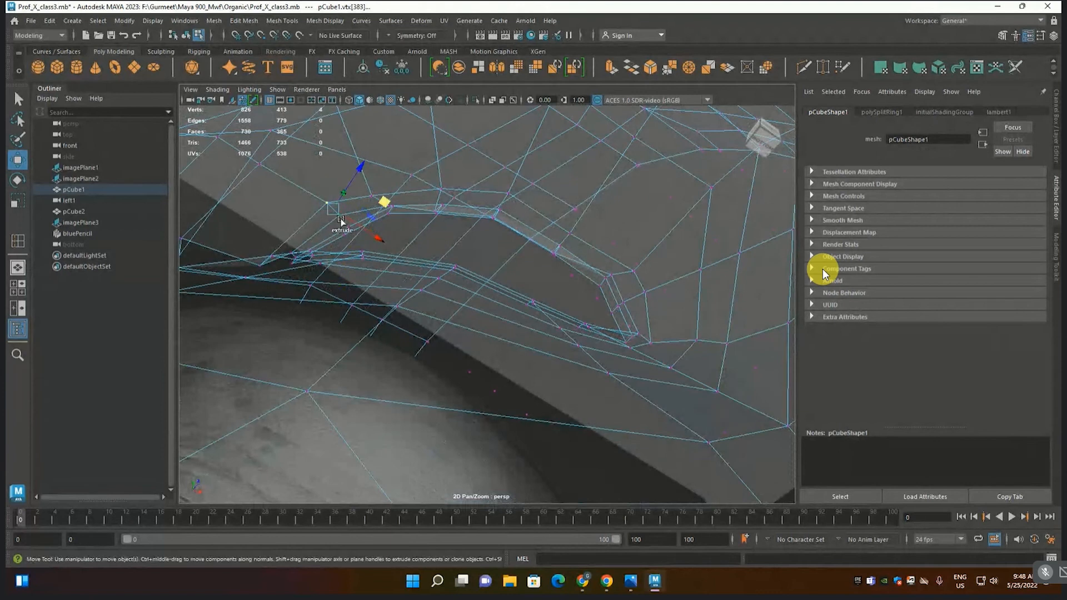
drag(381, 206, 428, 317)
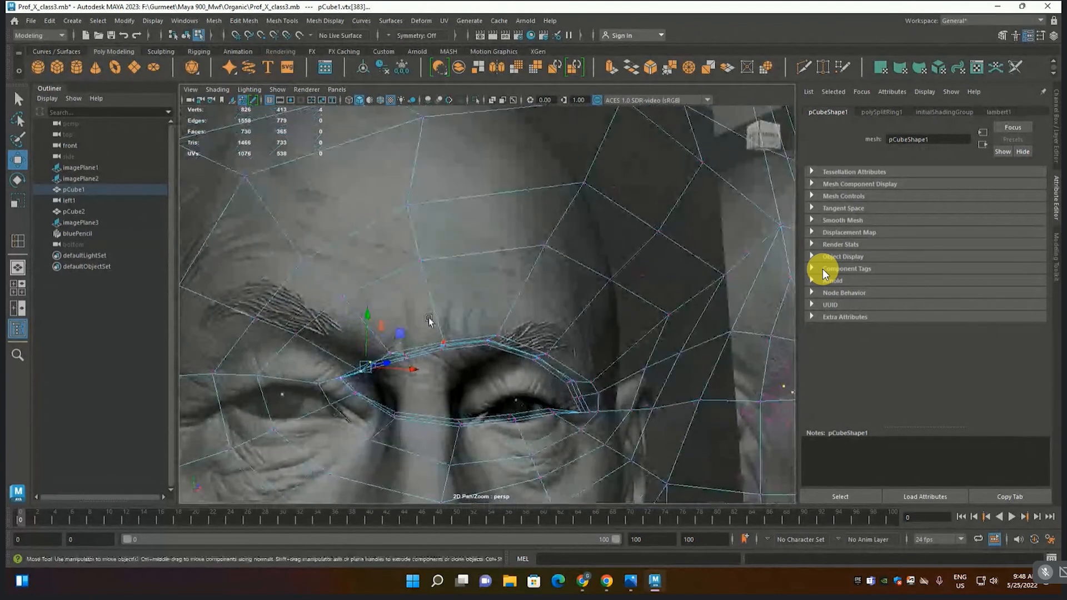
- Lower the lambert1 material's transparency to black so the mesh is opaque again
click(999, 112)
drag(1007, 249, 905, 248)
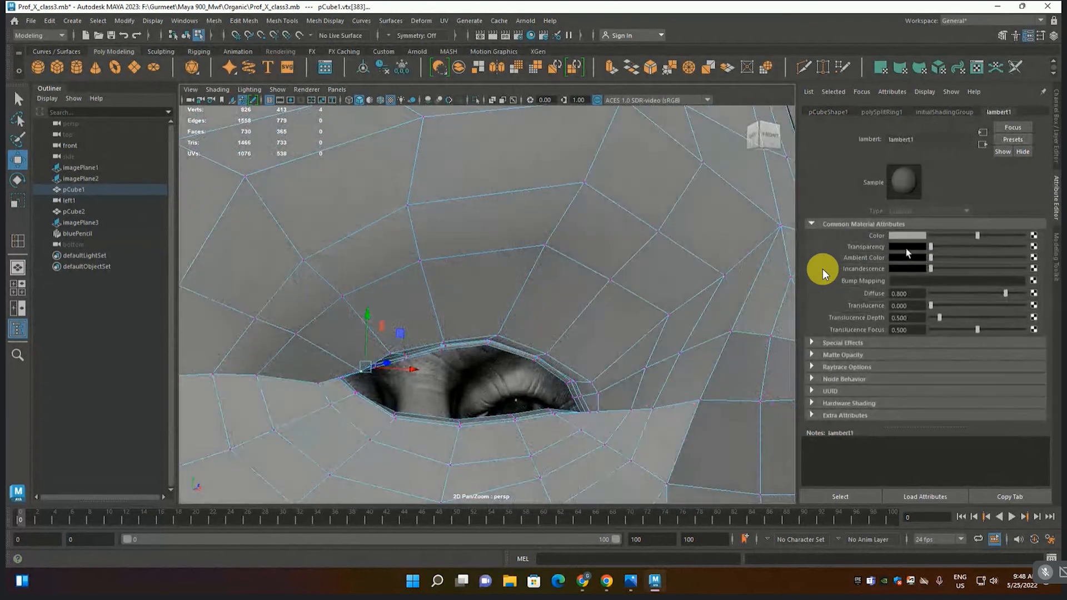
scroll(625, 289, up, 3)
- Select and reposition the vertices of the edge loop above the upper eyelid in the perspective view
alt+drag(516, 319, 587, 332)
click(593, 331)
shift+click(514, 295)
shift+click(440, 311)
shift+click(400, 325)
shift+click(372, 341)
alt+drag(505, 330, 451, 367)
- Spread the vertices of the wider loop below the lower eyelid and adjust its outer and inner ends
shift+click(342, 348)
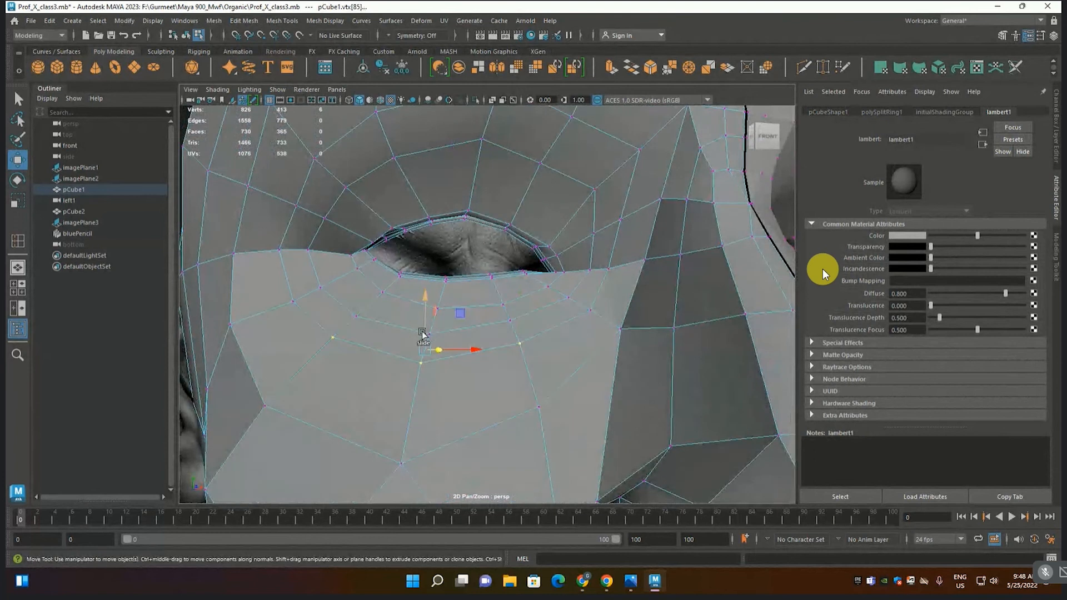
click(295, 300)
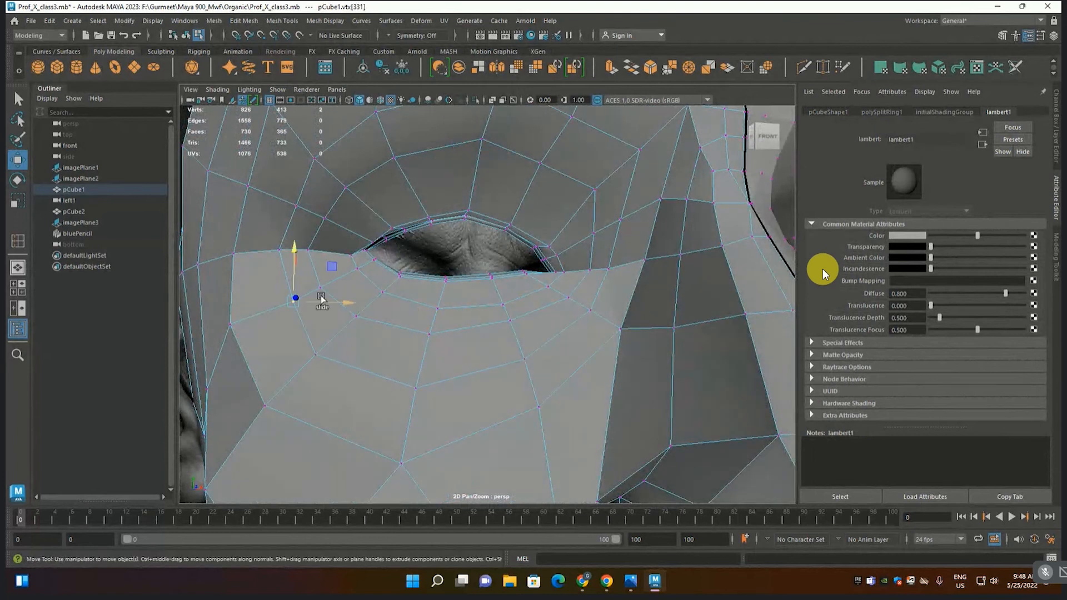
drag(332, 276, 315, 276)
click(592, 311)
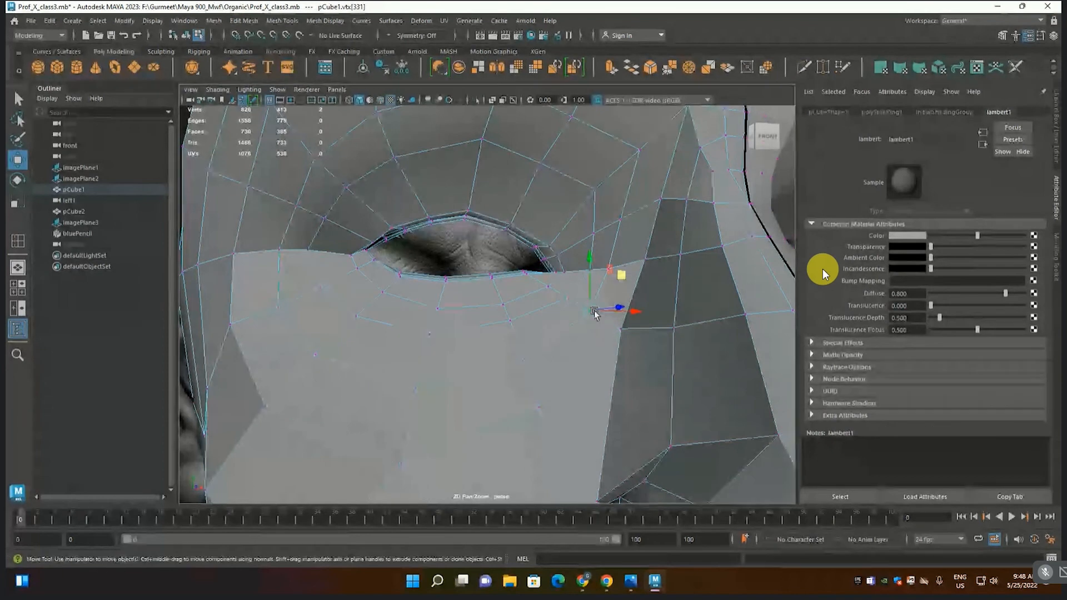
ctrl+shift+drag(621, 276, 629, 284)
- Reposition the middle and outer vertices of the loop just below the lower eyelid for more even spacing
alt+right_drag(536, 293, 460, 278)
alt+drag(459, 278, 472, 283)
alt+right_drag(462, 298, 474, 307)
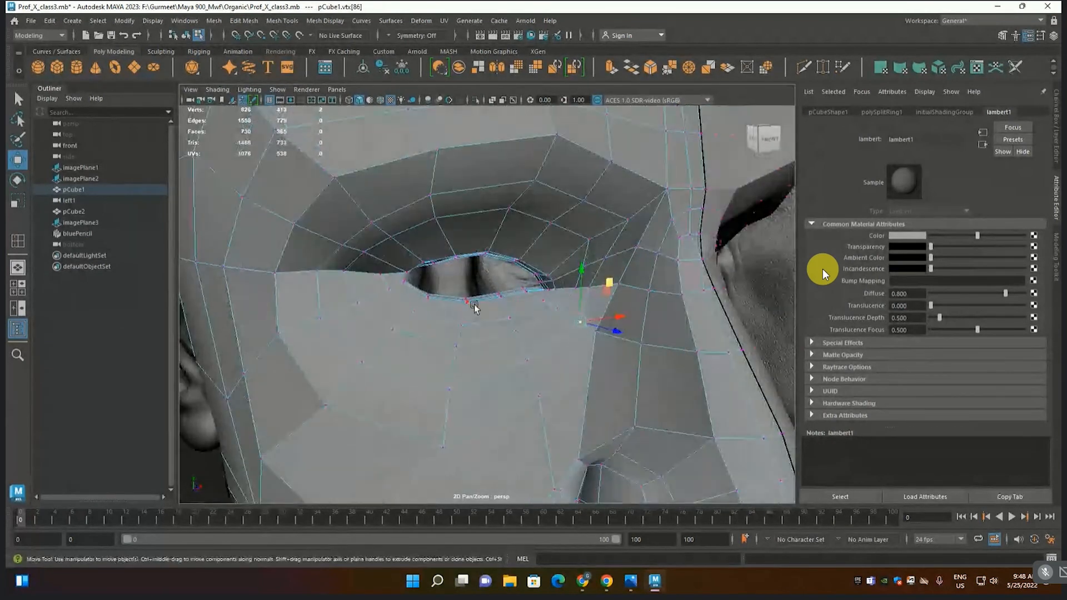
click(515, 329)
shift+click(458, 345)
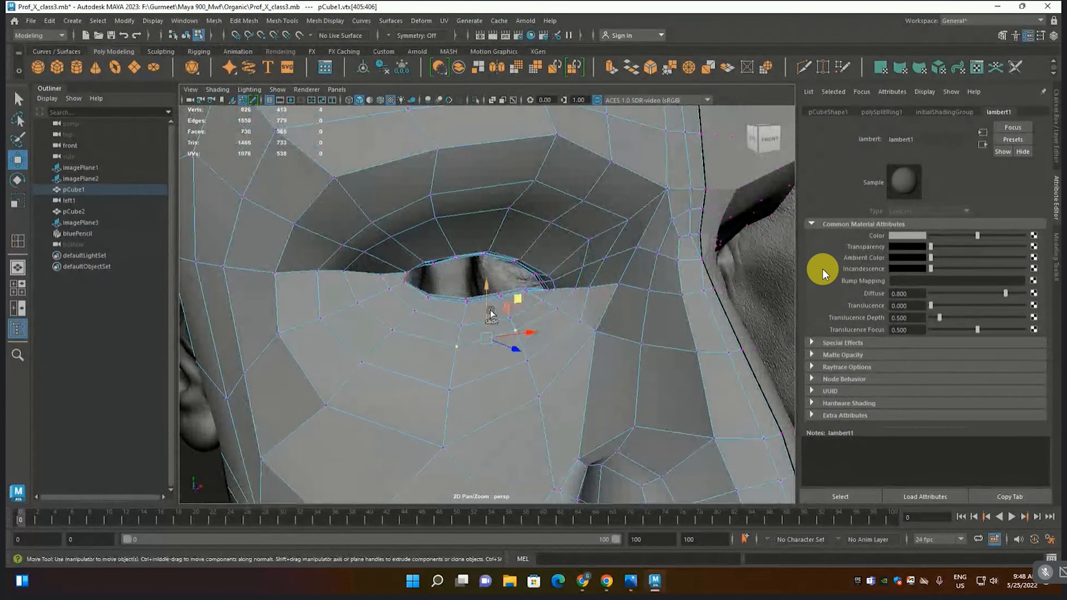
click(393, 330)
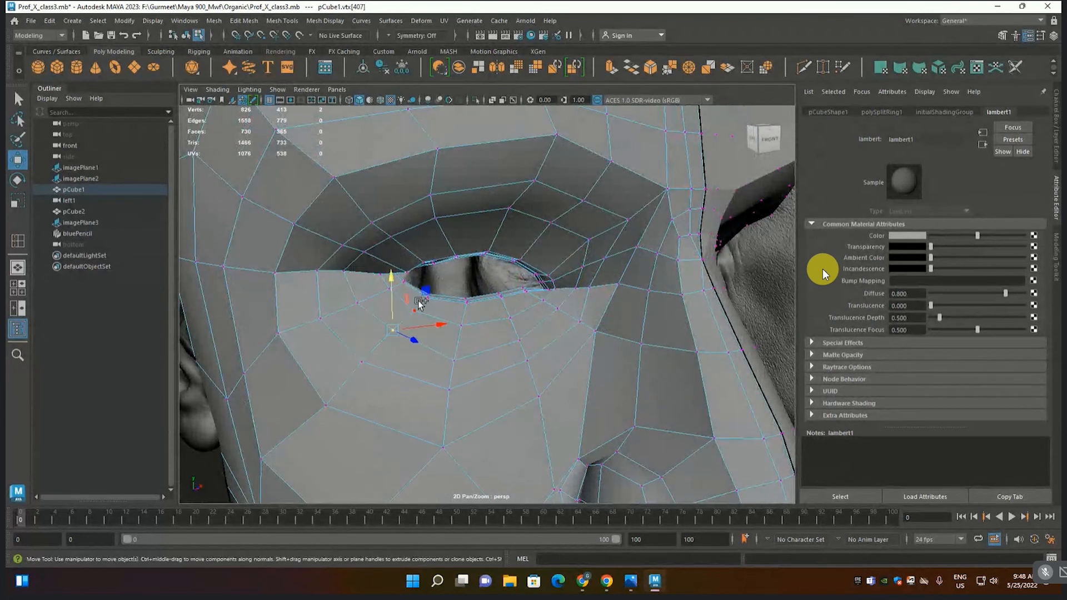
drag(422, 289, 376, 272)
- Shift the loop vertices around the inner eye corner toward the nose to even out the spacing
click(357, 302)
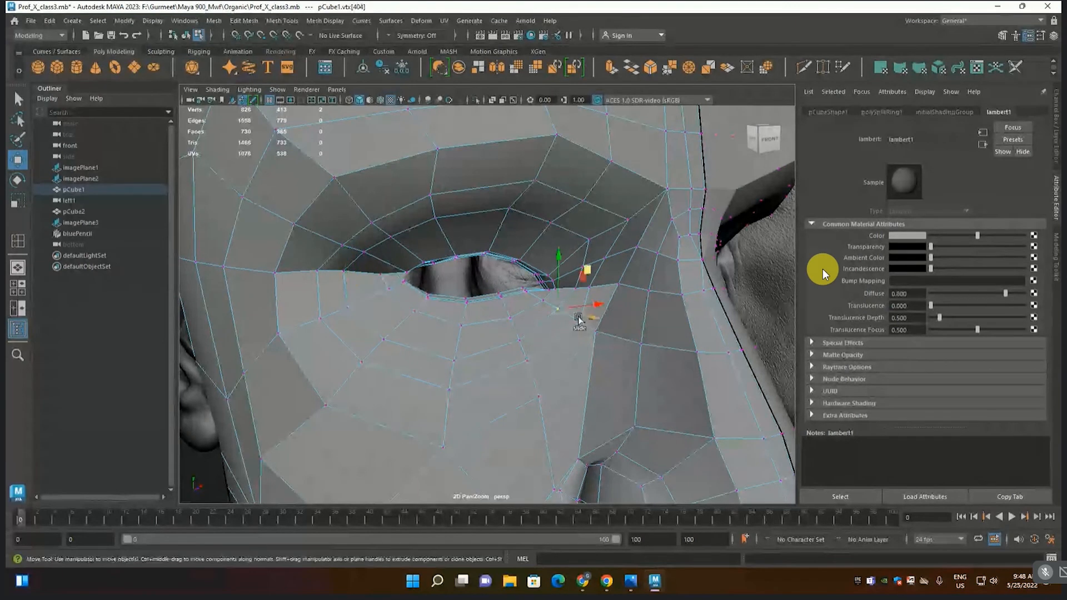
click(604, 281)
click(598, 286)
drag(606, 293, 617, 287)
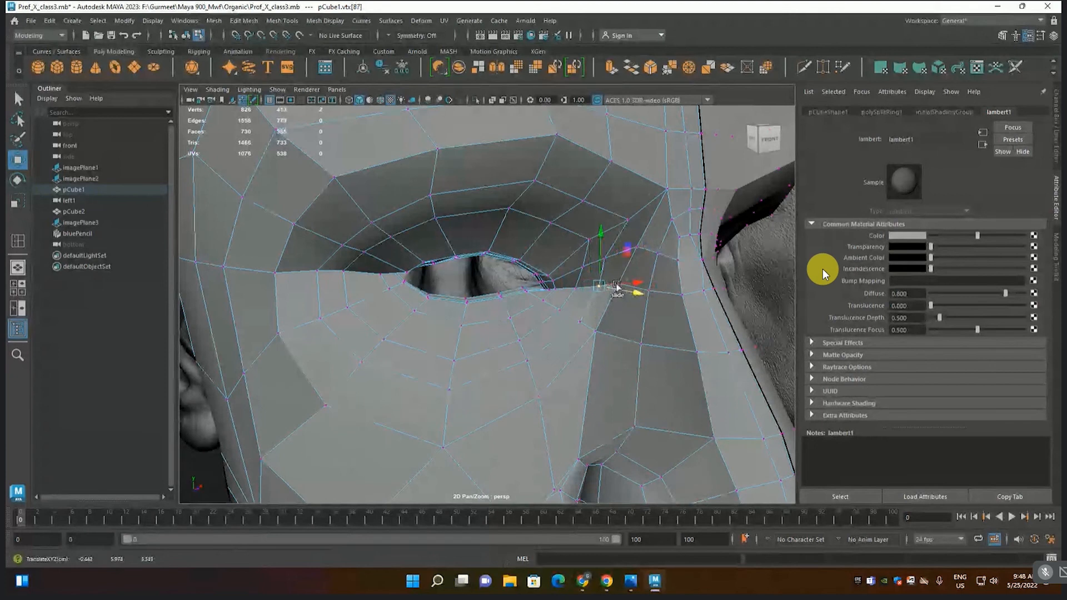
click(616, 255)
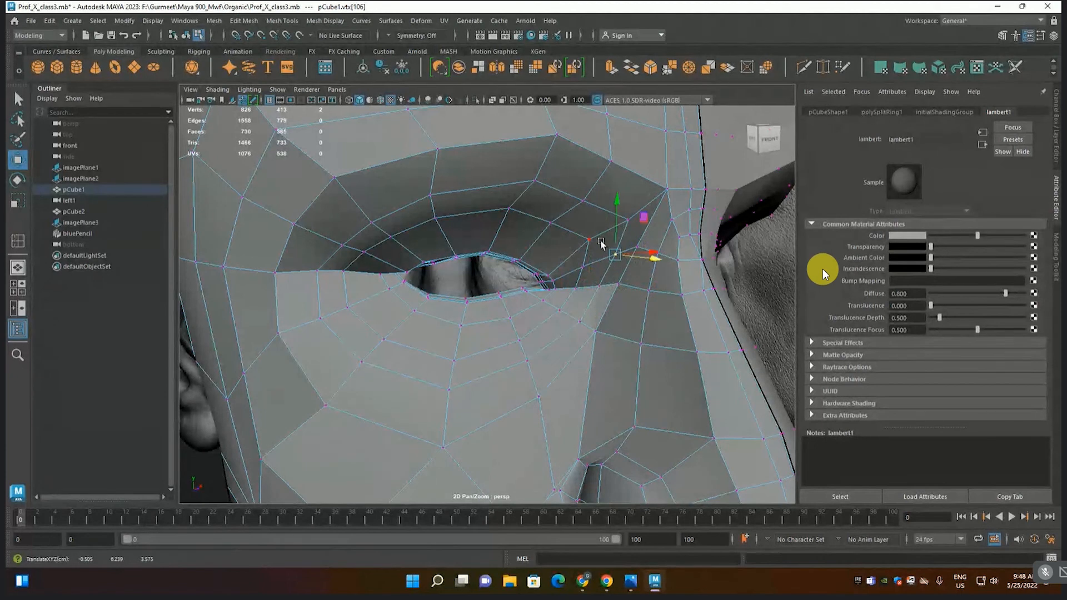
- Insert another edge loop around the eye, just outside the eyelid loops, and switch to vertex selection
click(253, 21)
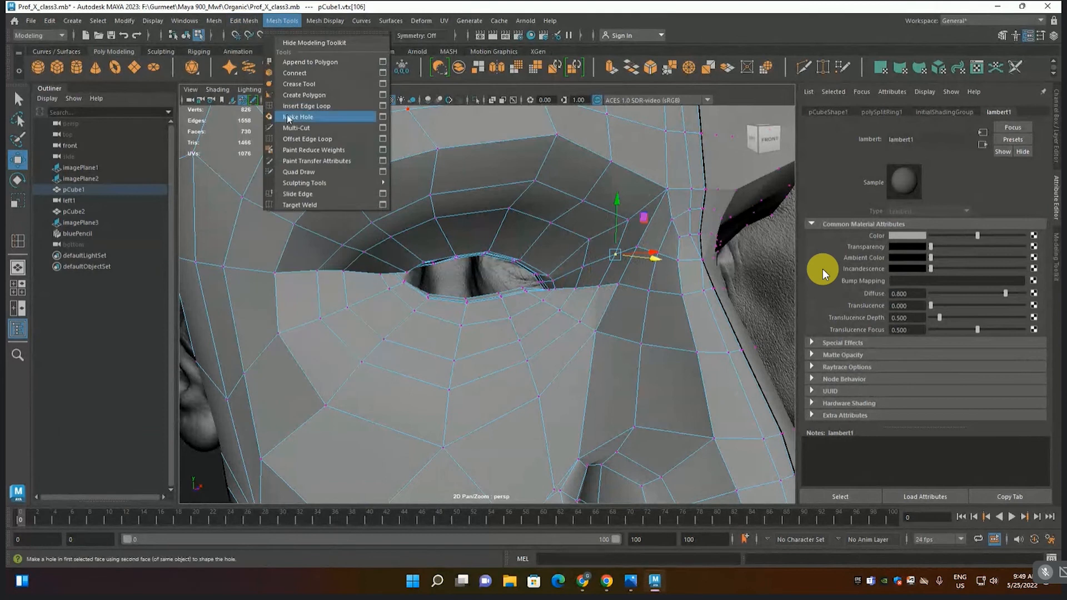
click(289, 105)
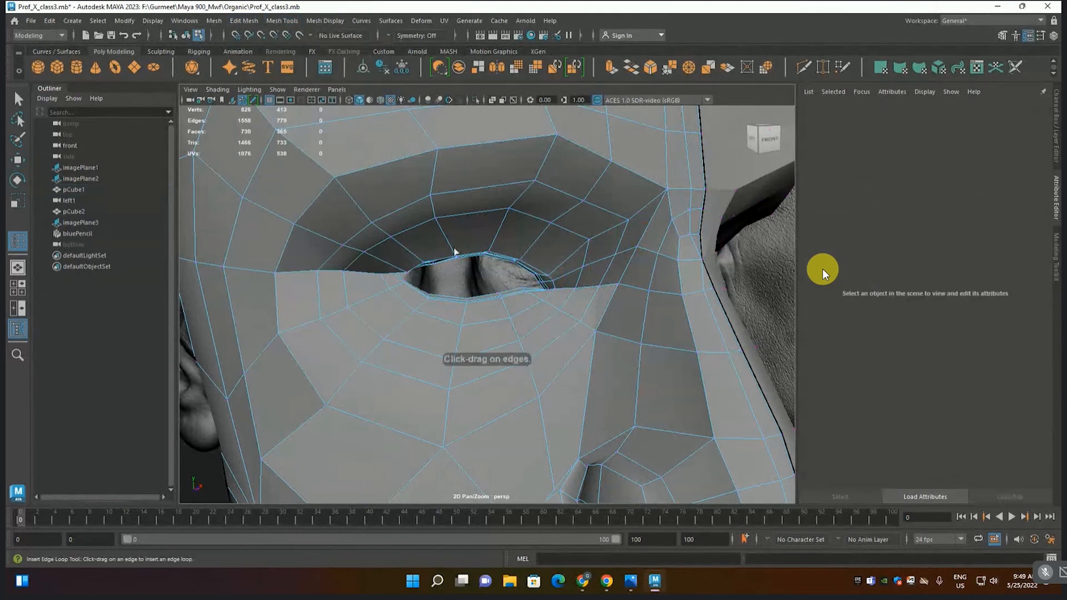
click(498, 234)
scroll(553, 268, up, 3)
key(F9)
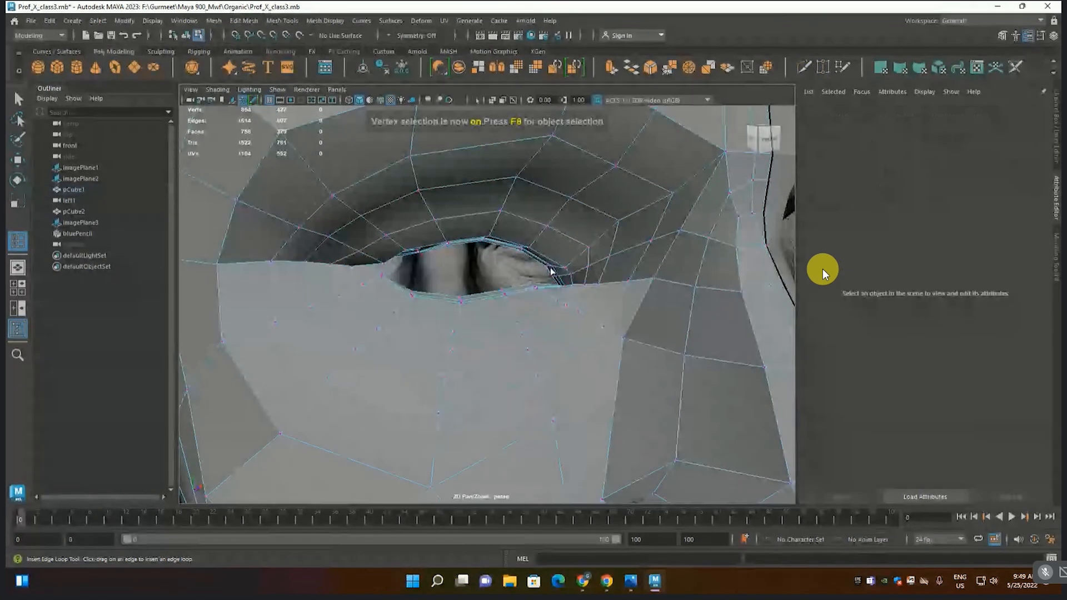
- Select the vertices of the new loop above the upper eyelid and shift them to follow the lid's curve
key(w)
click(547, 225)
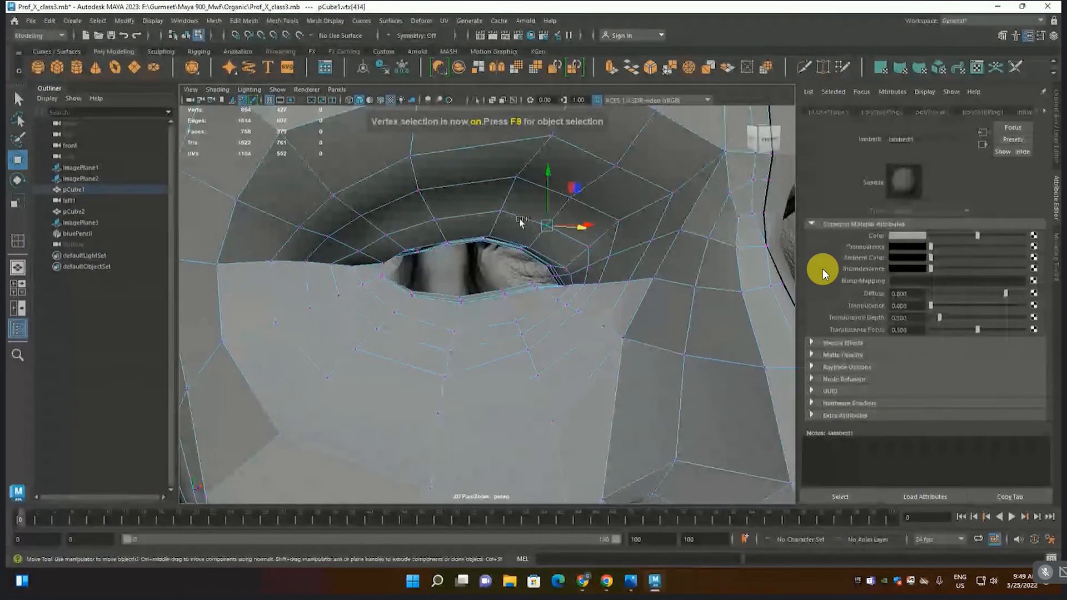
shift+click(500, 212)
shift+click(434, 220)
shift+click(399, 231)
alt+drag(398, 231, 477, 264)
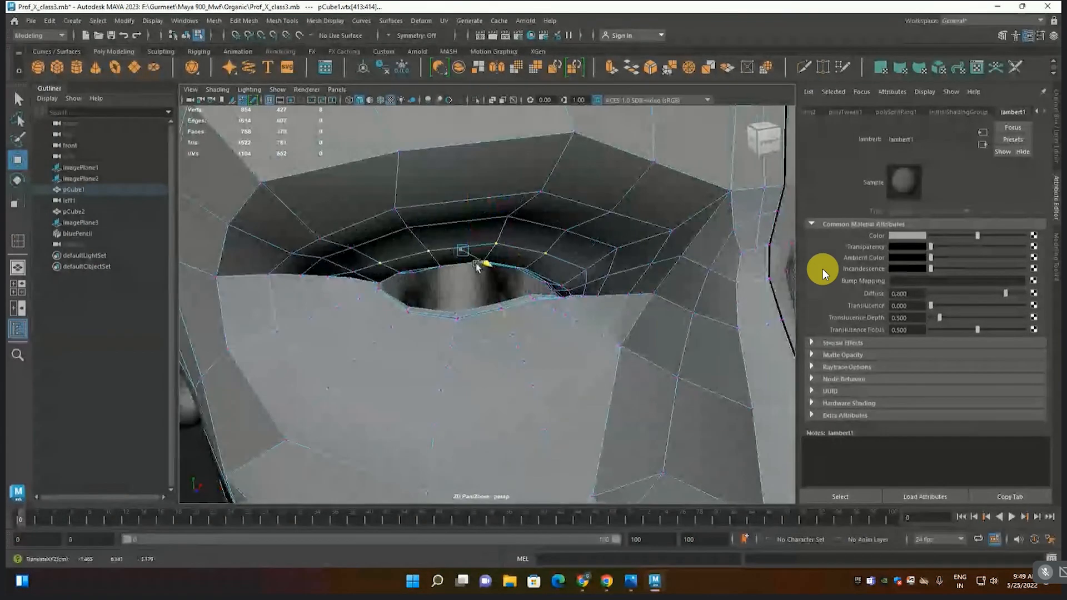
- Lower the new loop's inner upper-lid vertex, enable smooth preview, and adjust neighbouring vertices above the eyelid
click(591, 272)
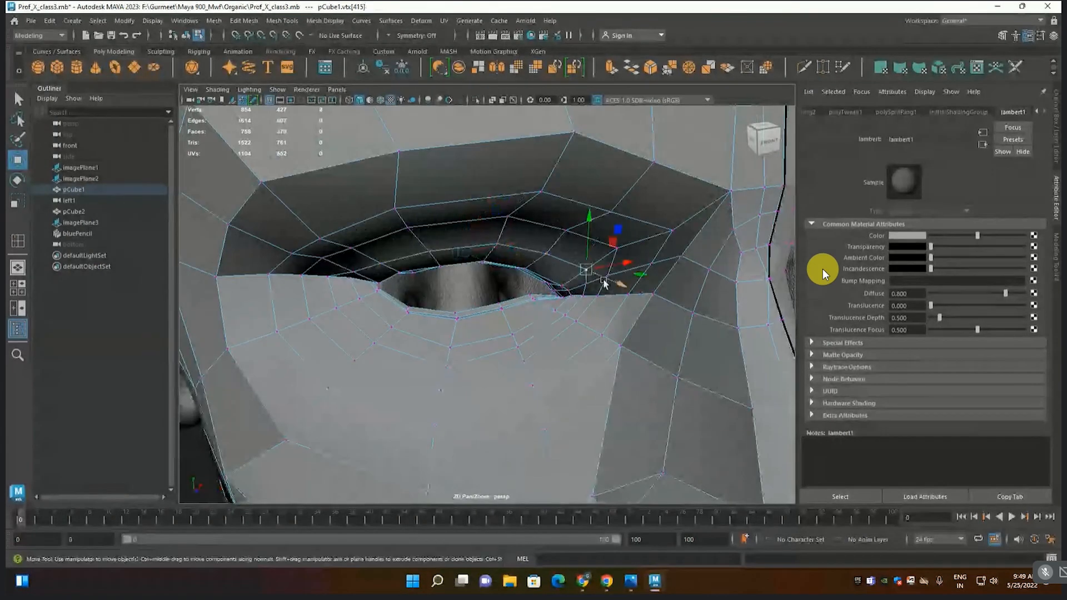
drag(607, 286, 604, 271)
alt+drag(530, 287, 456, 210)
key(3)
click(457, 222)
shift+click(410, 209)
alt+middle_drag(487, 186, 444, 262)
alt+drag(444, 263, 461, 223)
click(506, 272)
alt+drag(506, 272, 498, 309)
- Examine the smoothed eye area from several angles and compare its unsmoothed wireframe with the reference face
key(F8)
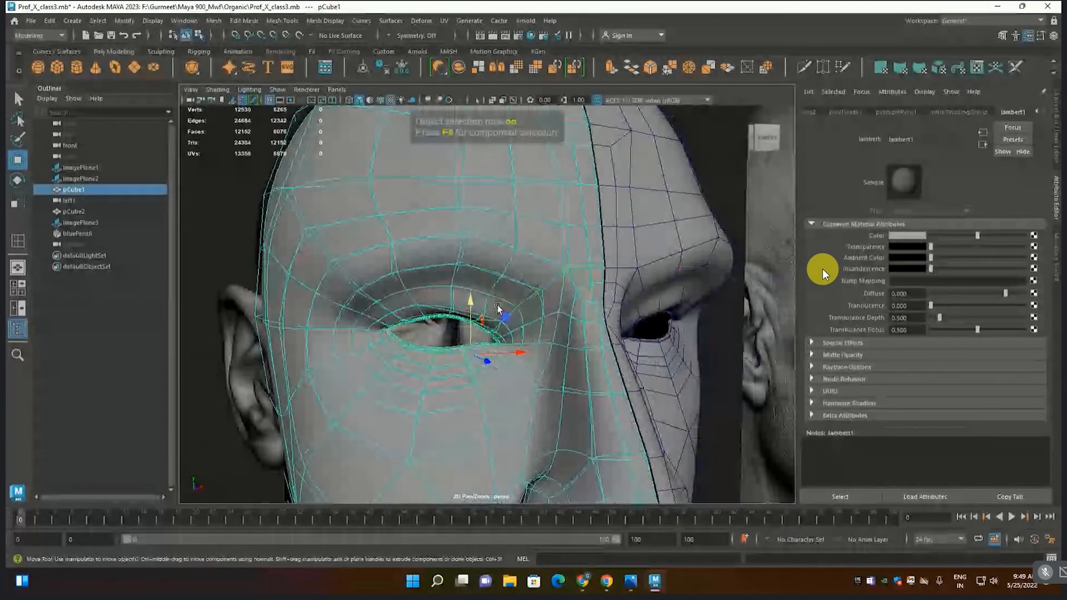
key(1)
key(4)
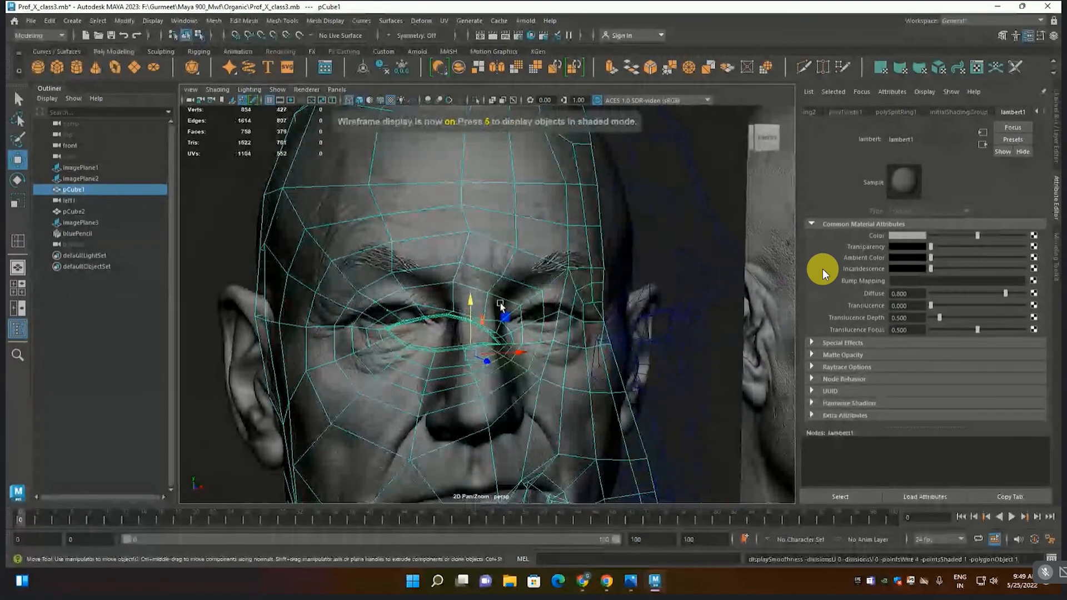
key(6)
key(3)
alt+right_drag(510, 360, 527, 369)
alt+middle_drag(527, 369, 342, 325)
alt+drag(550, 367, 476, 368)
alt+right_drag(599, 278, 606, 278)
alt+drag(582, 309, 456, 325)
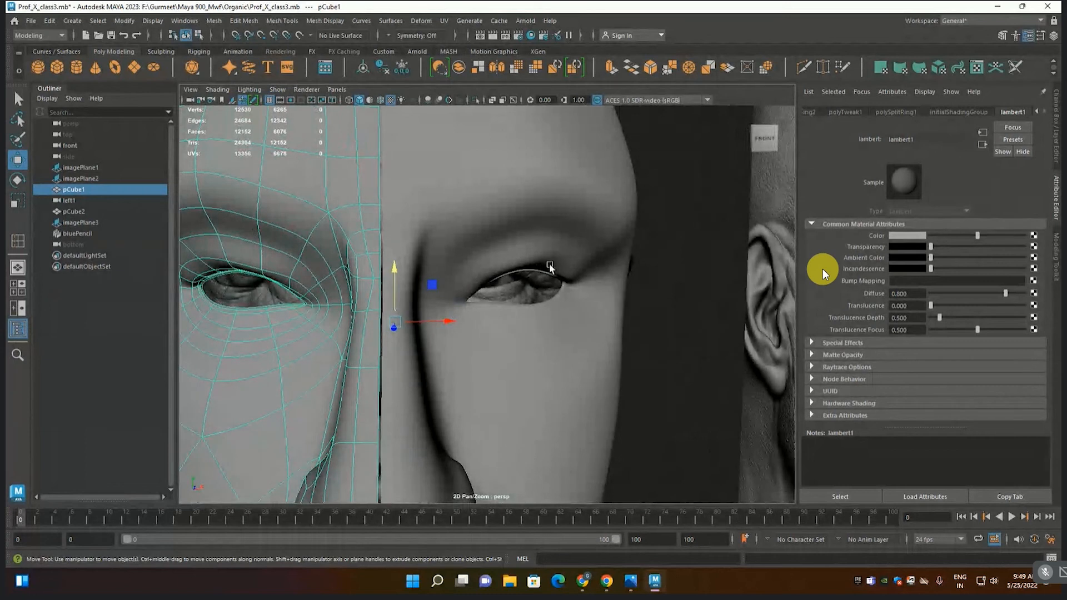
- Return to vertex editing and adjust the outer vertices of the loop just above the upper eyelid
alt+drag(339, 300, 427, 315)
key(F9)
click(431, 285)
shift+click(390, 300)
alt+drag(390, 302, 444, 304)
click(456, 288)
alt+drag(473, 306, 452, 269)
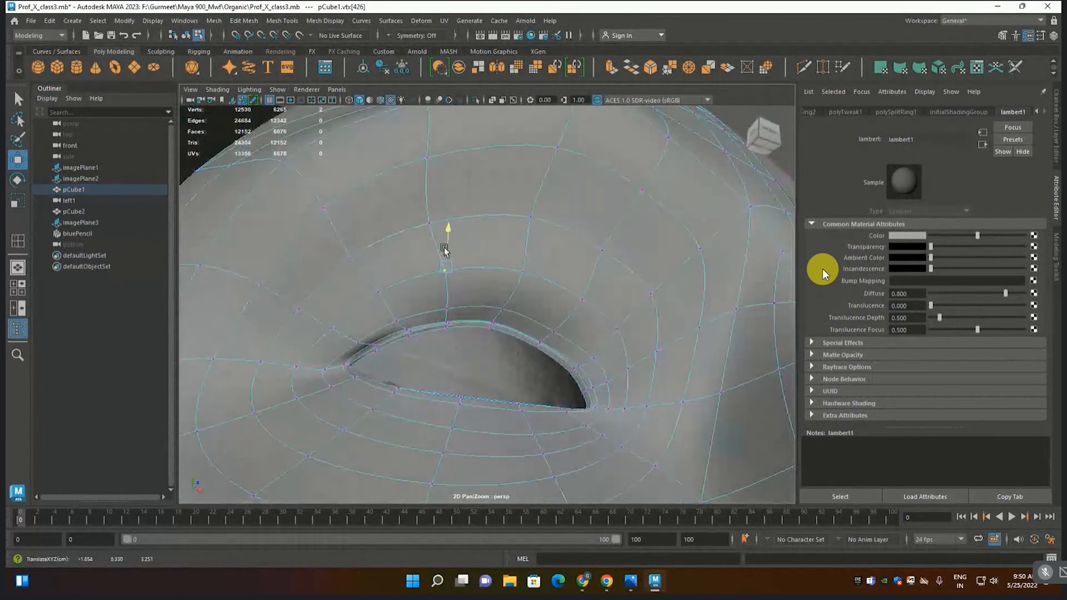
- Reposition the outer upper-eyelid loop vertices from the side so they follow the lid's curvature
scroll(448, 245, down, 3)
scroll(586, 302, down, 4)
alt+drag(586, 302, 515, 363)
scroll(434, 366, up, 4)
scroll(210, 325, up, 4)
scroll(485, 341, down, 4)
click(494, 309)
alt+drag(495, 309, 516, 318)
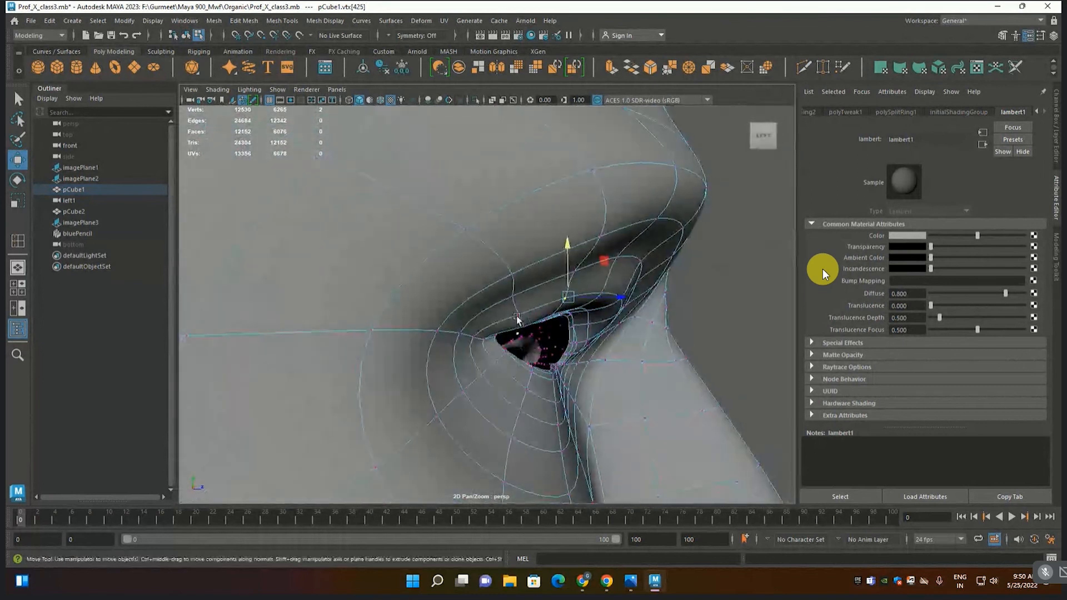
click(525, 315)
click(585, 302)
alt+drag(588, 304, 503, 267)
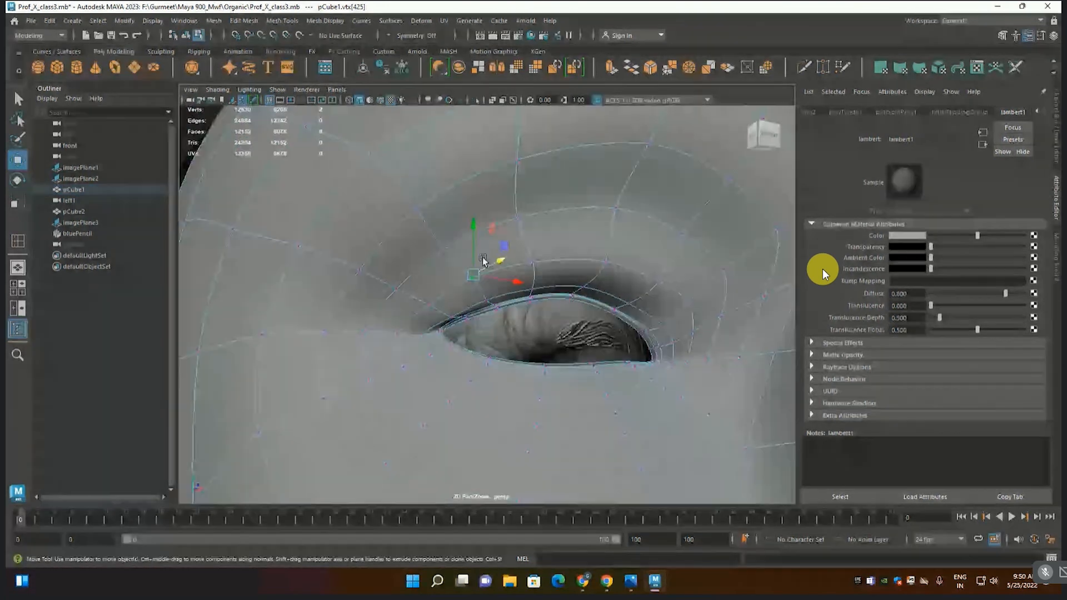
- Lower the middle and inner vertices of the loop above the upper eyelid closer to the lid edge
click(532, 268)
drag(533, 234, 533, 242)
click(608, 263)
drag(613, 229, 617, 249)
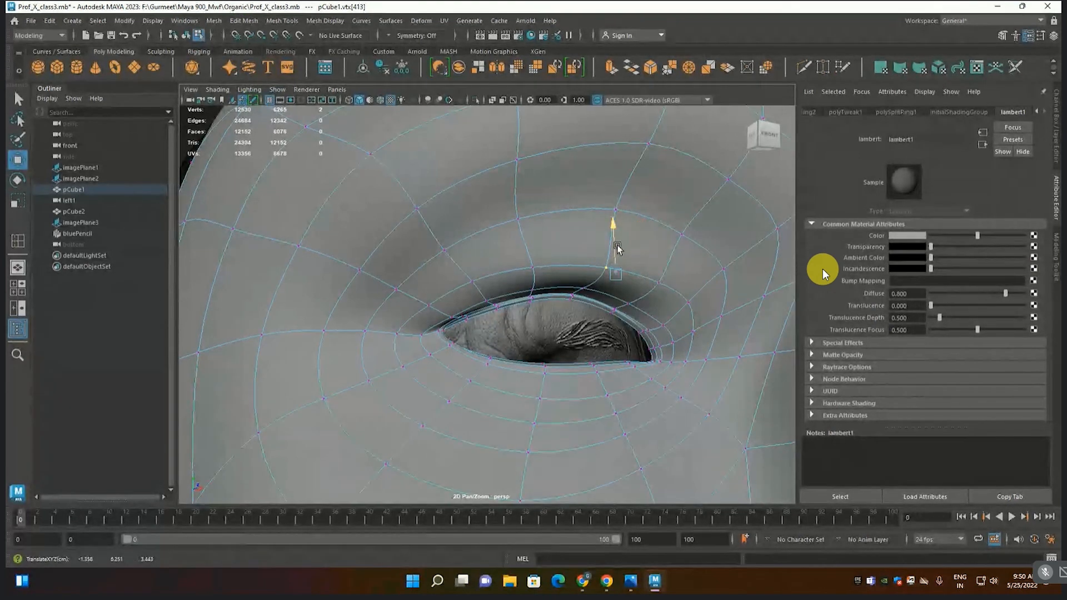
click(658, 283)
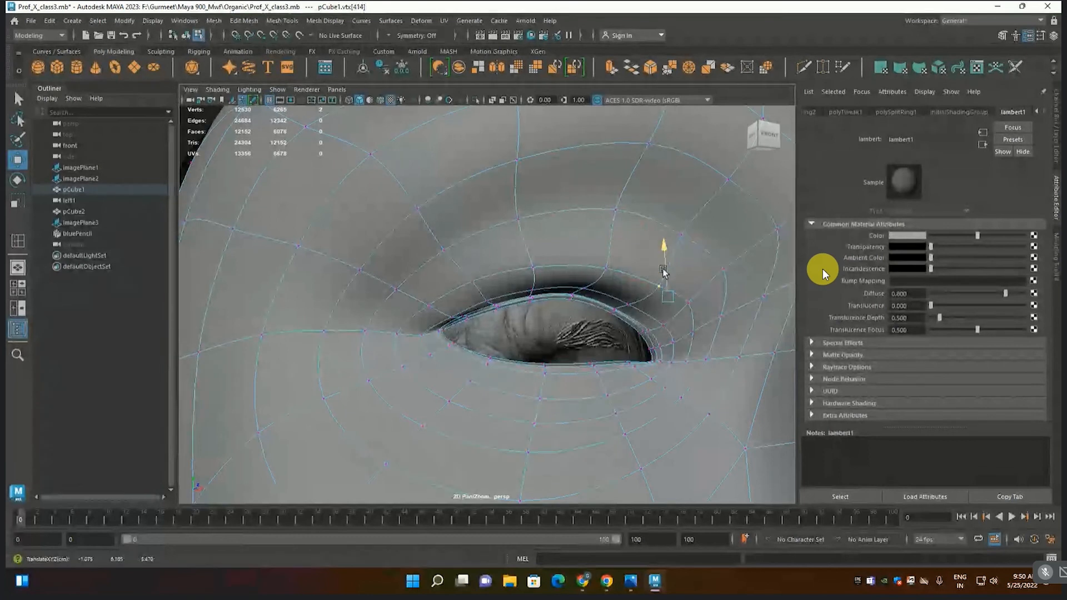
- Shift the loop vertices beside the inner eye corner to smooth the transition toward the nose
click(668, 327)
alt+drag(669, 328, 610, 342)
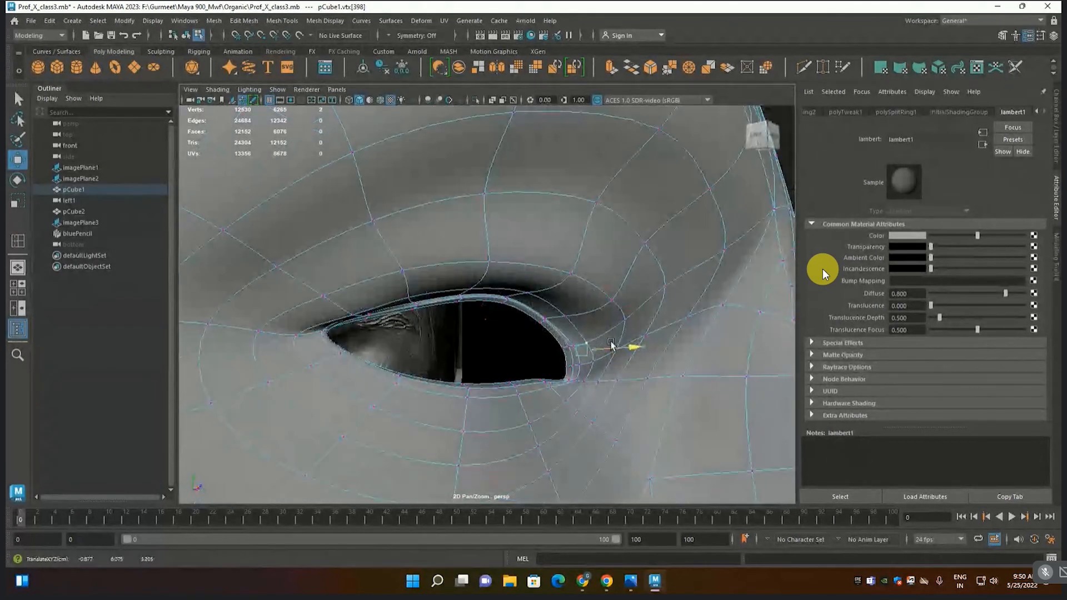
click(593, 363)
drag(628, 358, 526, 416)
scroll(617, 358, down, 3)
scroll(526, 415, up, 2)
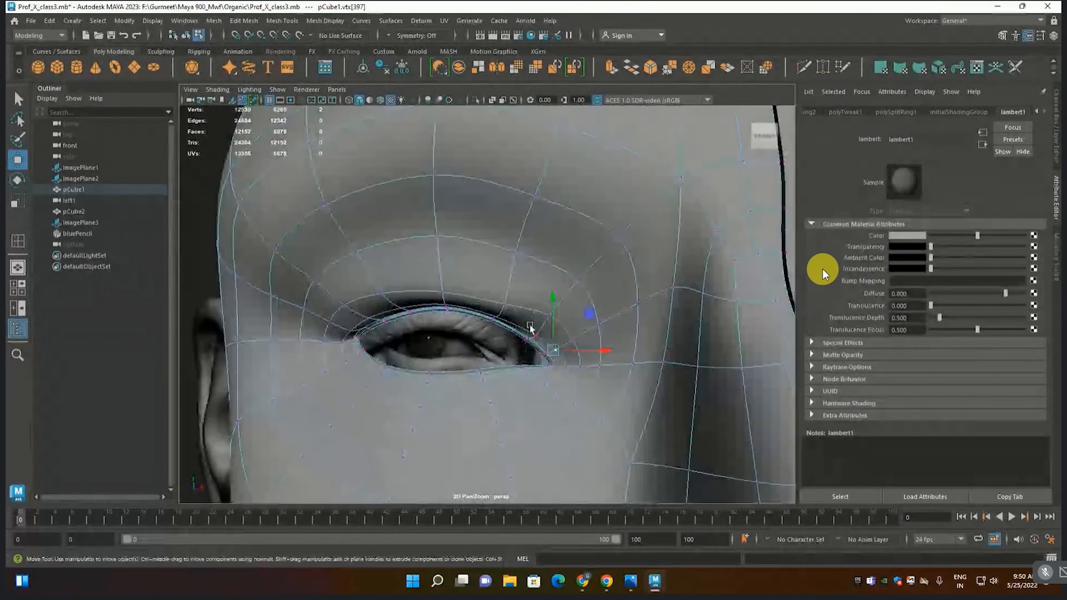
- Lower the inner upper-lid loop vertices toward the eye corner to deepen the eyelid crease
click(559, 313)
alt+drag(571, 346, 501, 356)
middle_drag(494, 352, 483, 356)
alt+drag(507, 362, 538, 292)
drag(546, 206, 458, 341)
drag(470, 302, 555, 305)
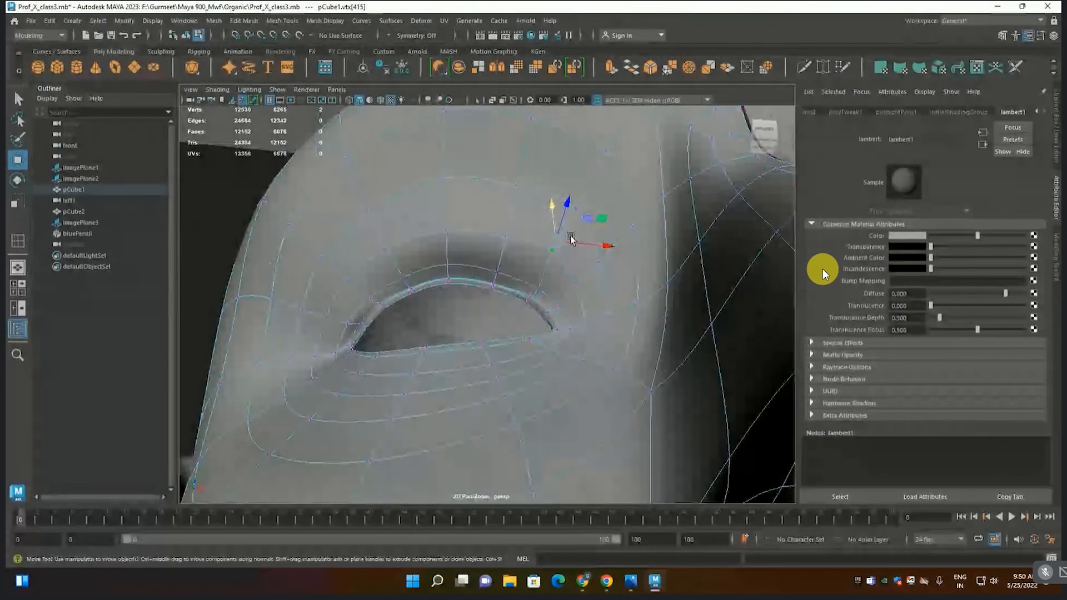
drag(554, 209, 551, 236)
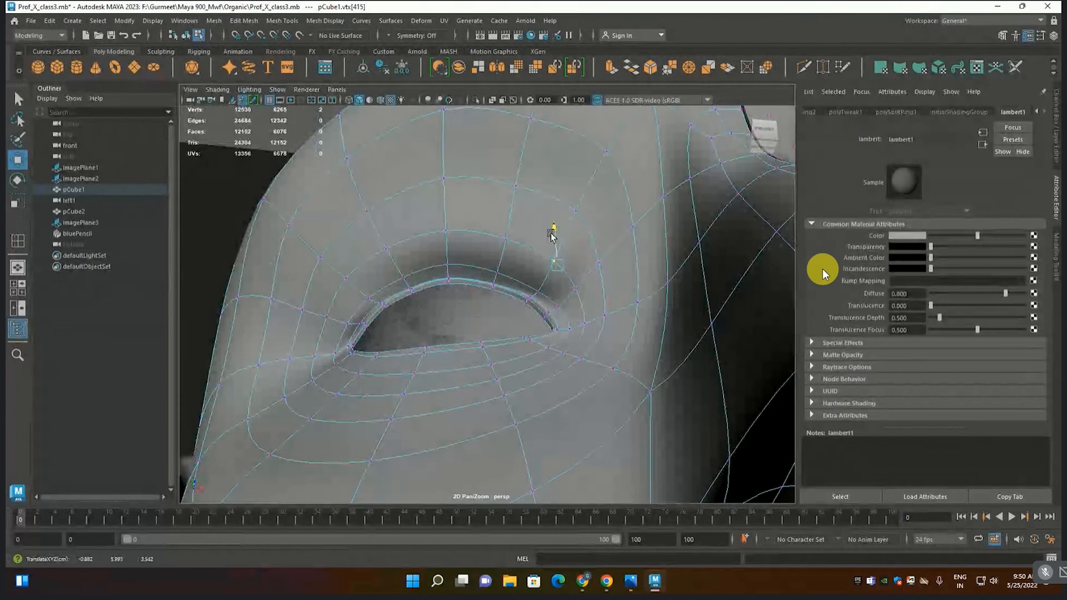
click(575, 299)
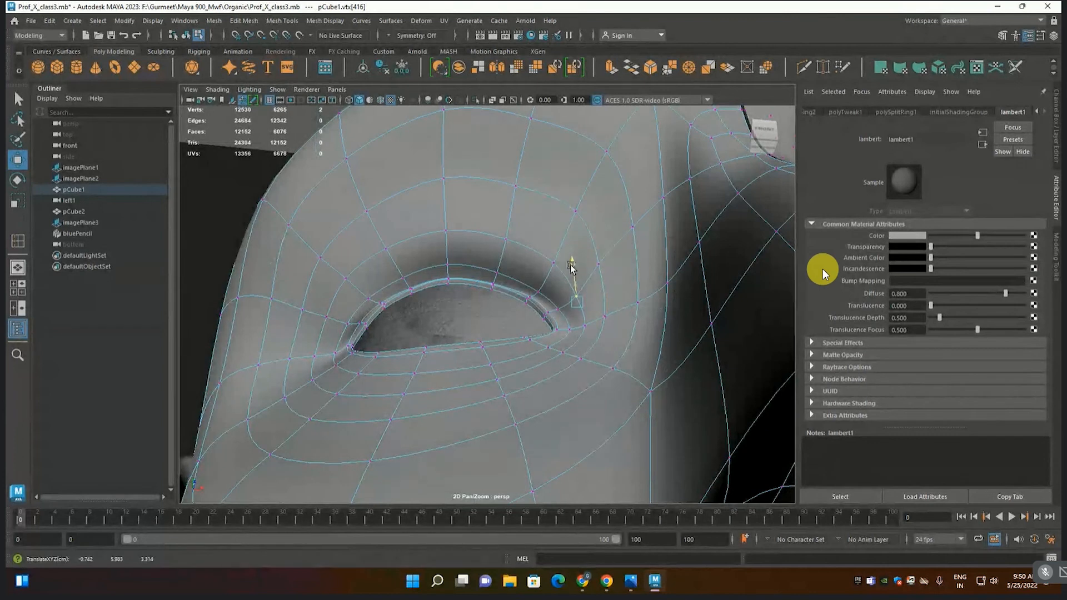
- Refine the positions of the loop vertices around the inner eye corner from a side view
alt+drag(570, 269, 630, 385)
click(651, 372)
drag(678, 371, 647, 369)
click(585, 358)
shift+click(569, 320)
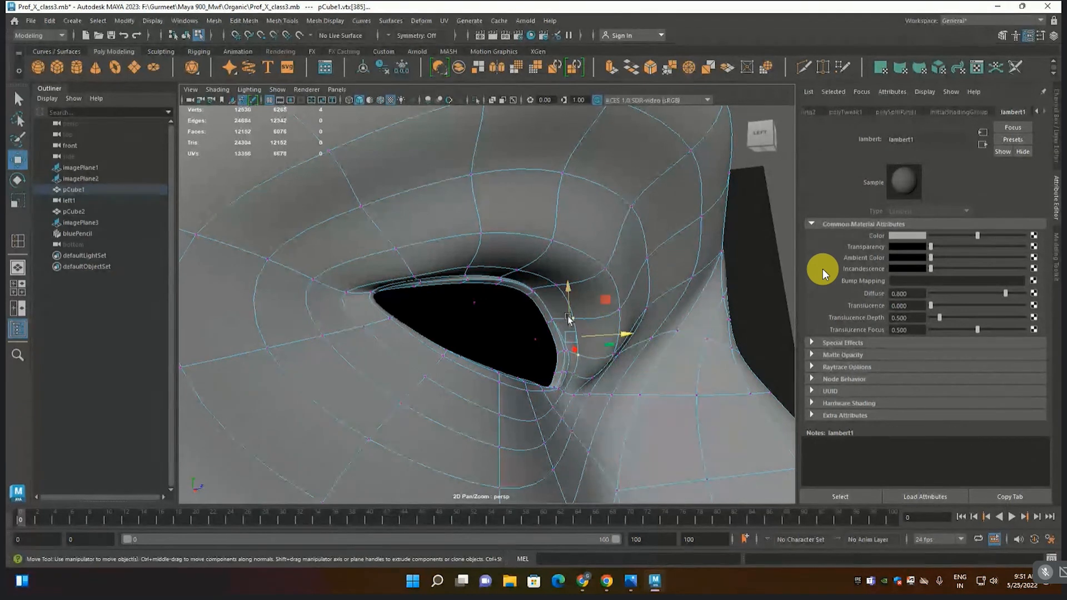
click(623, 305)
drag(627, 290, 626, 302)
click(606, 357)
alt+drag(622, 374, 549, 382)
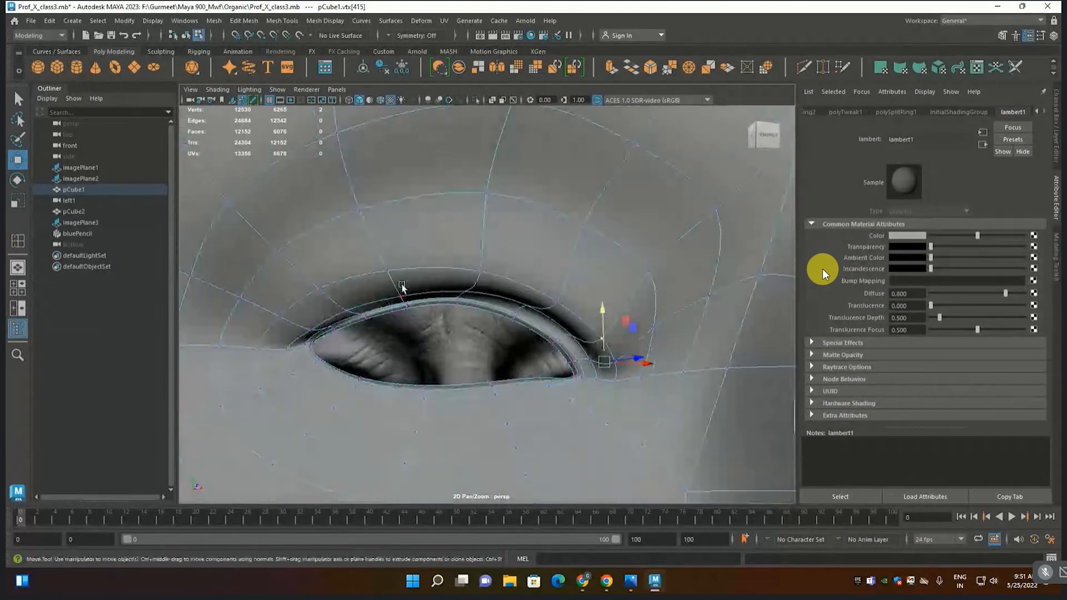
- Adjust the outer upper-eyelid loop vertices and lower the one nearest the outer eye corner
click(388, 272)
shift+click(319, 291)
alt+drag(347, 321, 405, 329)
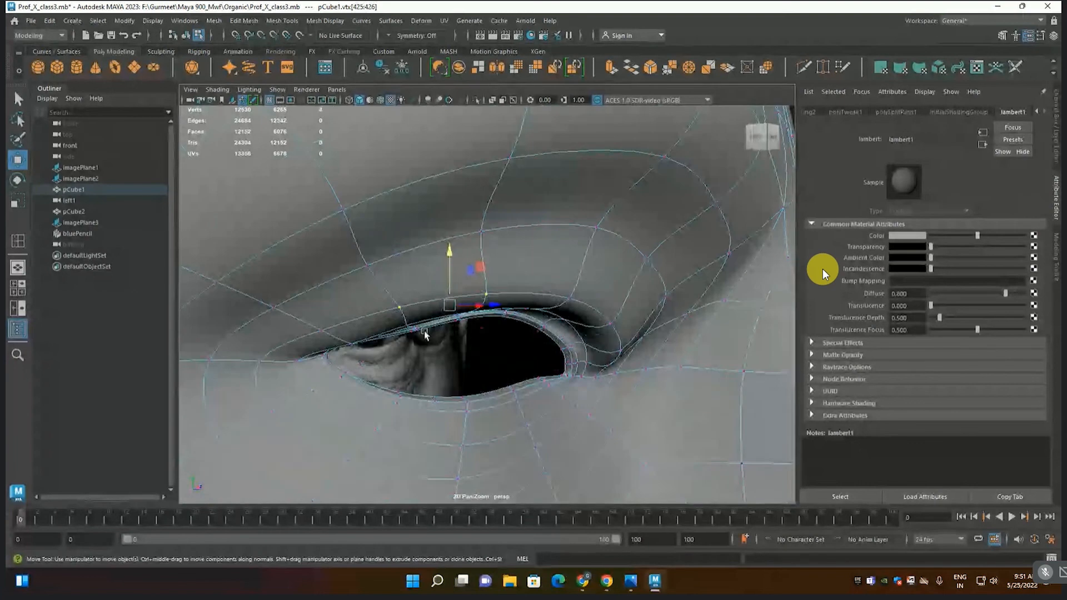
drag(492, 310, 412, 201)
click(299, 253)
alt+drag(300, 279, 365, 322)
drag(304, 248, 299, 259)
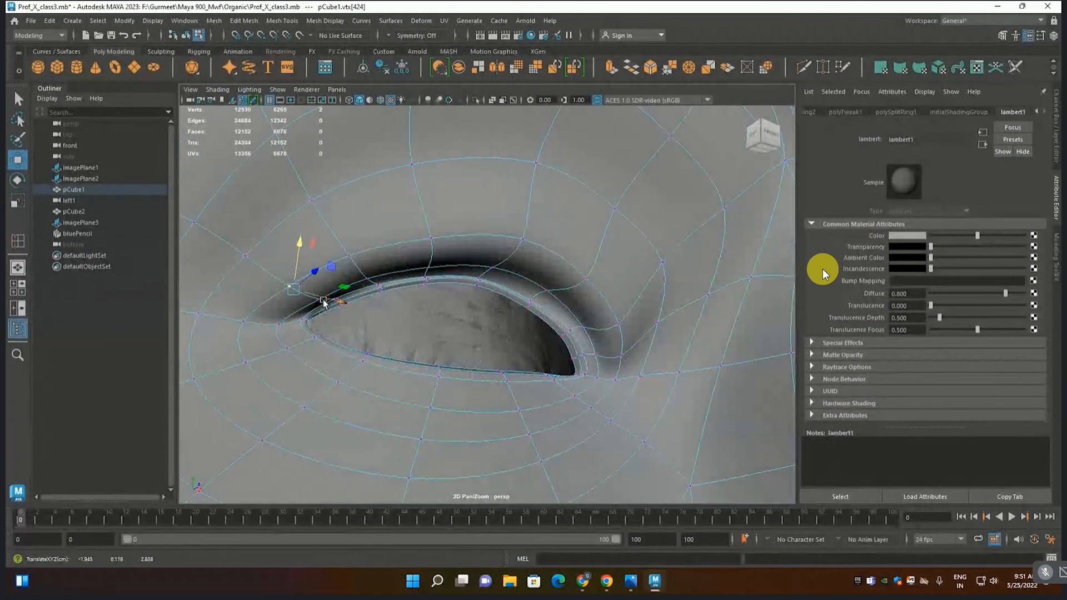
- Lower the loop vertices above the outer eye corner to tighten the fold against the eyelid
click(324, 301)
scroll(320, 305, up, 3)
alt+middle_drag(307, 312, 492, 332)
alt+drag(492, 331, 450, 347)
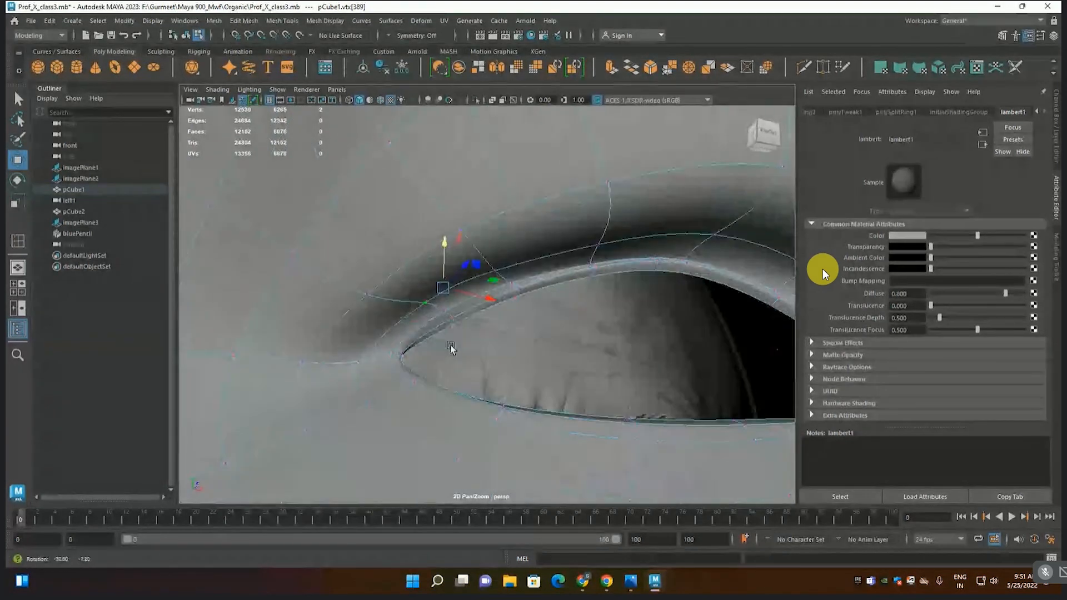
click(372, 297)
drag(374, 271, 373, 302)
click(462, 234)
drag(466, 192, 466, 224)
- Check the eyes from the front and nudge the vertices of the wider loop above the upper eyelid
scroll(530, 297, down, 5)
scroll(530, 297, down, 8)
scroll(429, 379, down, 6)
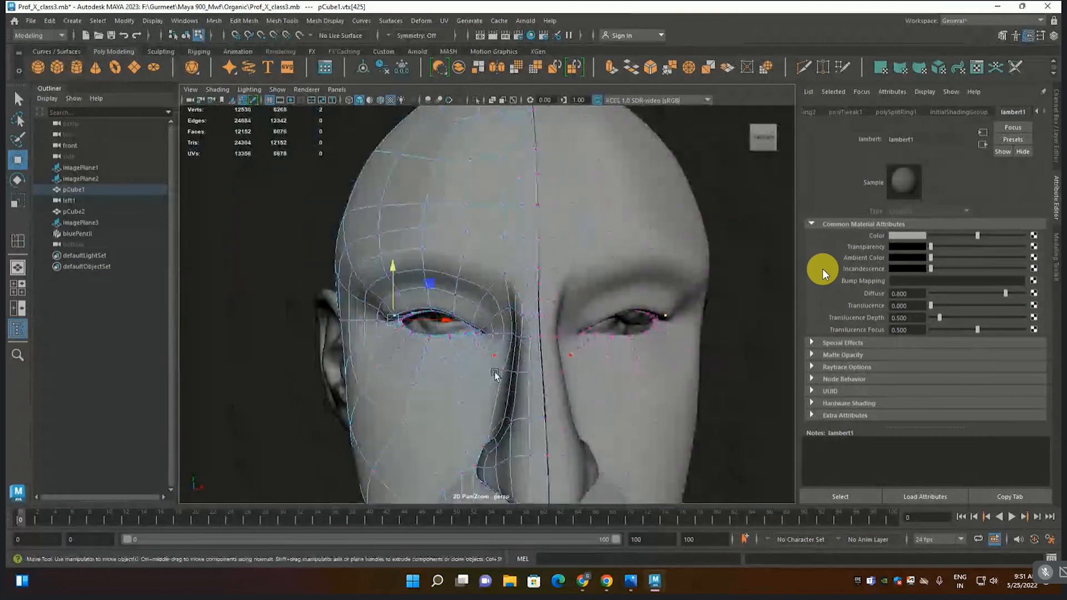
scroll(435, 373, up, 6)
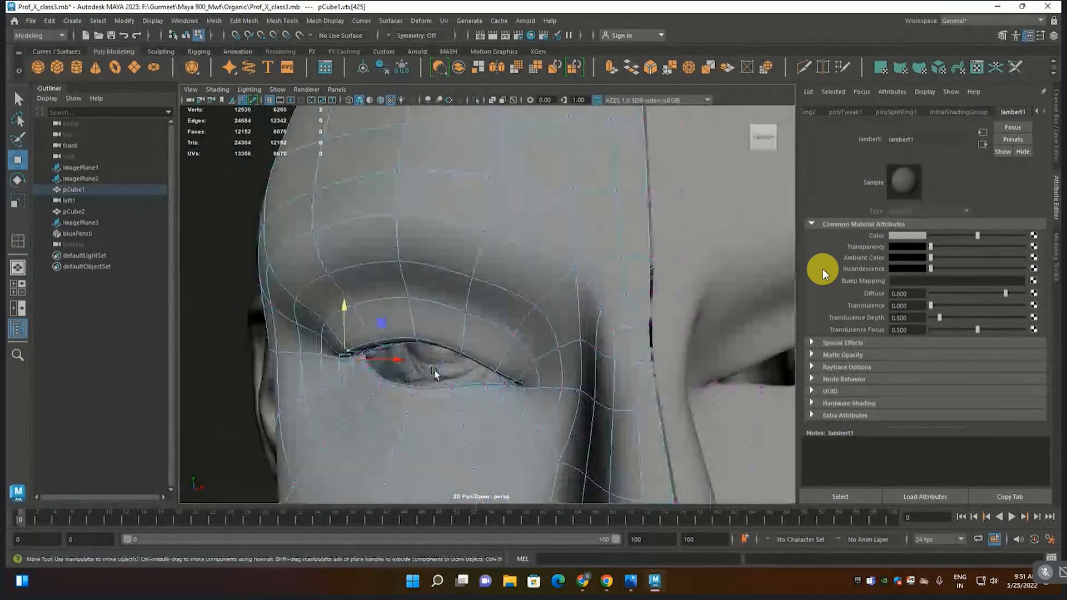
alt+drag(435, 369, 511, 332)
drag(581, 239, 568, 236)
click(476, 213)
click(433, 203)
- Reposition the loop vertices just outside the outer eye corner to smooth the end of the eyelid fold
alt+drag(434, 206, 442, 435)
alt+drag(736, 429, 761, 414)
scroll(442, 407, up, 6)
alt+drag(441, 407, 421, 414)
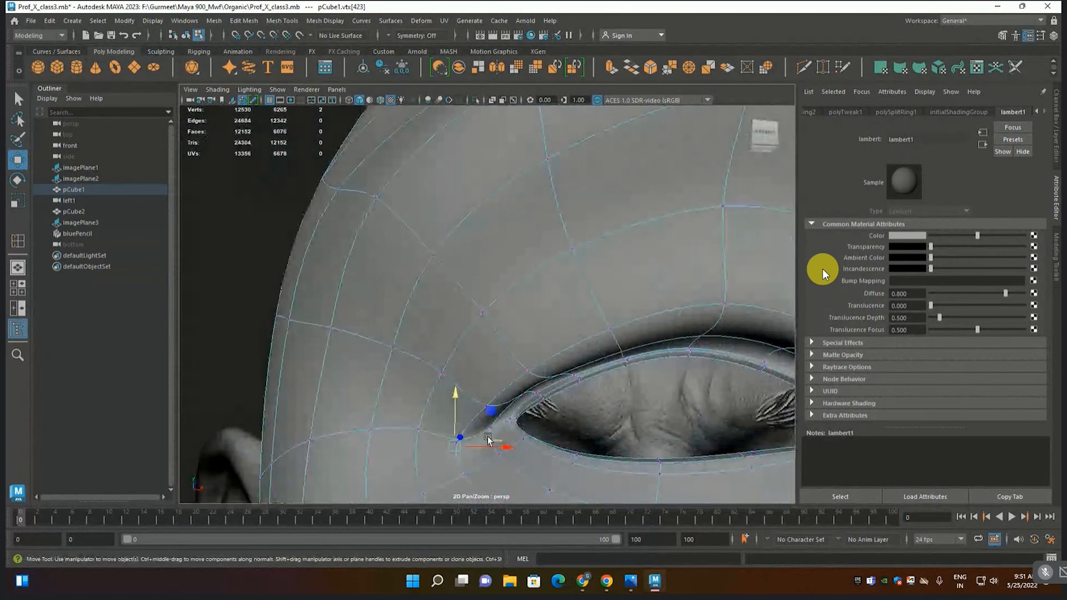
click(421, 432)
alt+drag(431, 440, 500, 477)
drag(261, 359, 313, 382)
scroll(318, 380, down, 5)
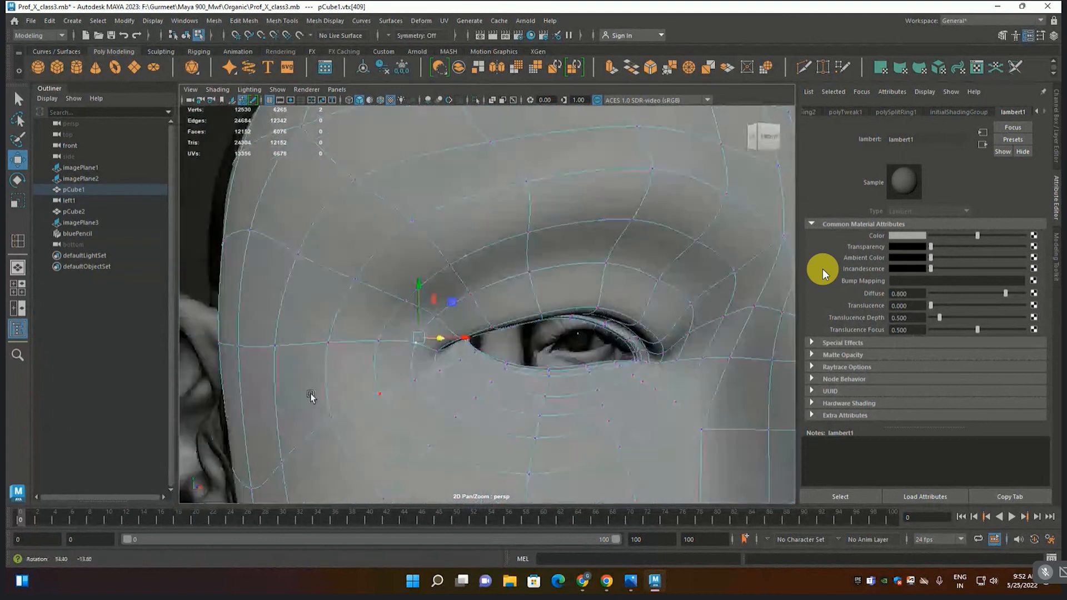
alt+drag(410, 376, 489, 402)
drag(409, 351, 431, 356)
alt+drag(450, 401, 438, 373)
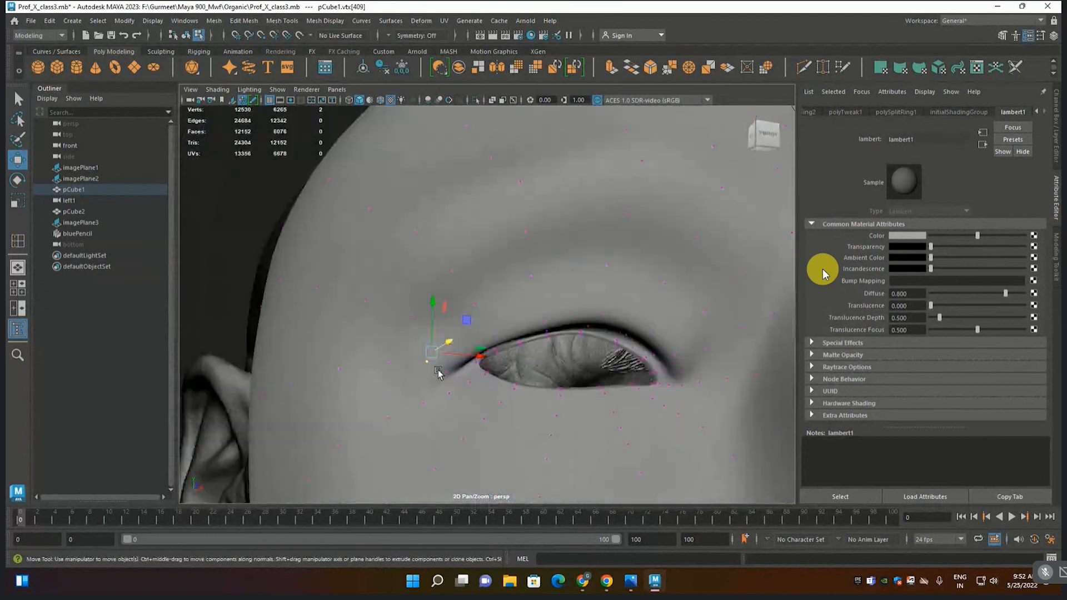
- Adjust the vertices above the outer eye corner and check their shape from several angles
click(444, 332)
alt+drag(444, 333, 418, 315)
click(461, 301)
alt+drag(516, 327, 435, 339)
scroll(495, 366, down, 3)
scroll(495, 365, down, 3)
alt+drag(531, 372, 464, 407)
- Switch to the front view and increase the lambert1 material's transparency to reveal the reference face
alt+drag(343, 376, 303, 349)
scroll(701, 395, up, 2)
key(space)
drag(703, 399, 697, 440)
scroll(490, 428, down, 10)
scroll(509, 414, up, 8)
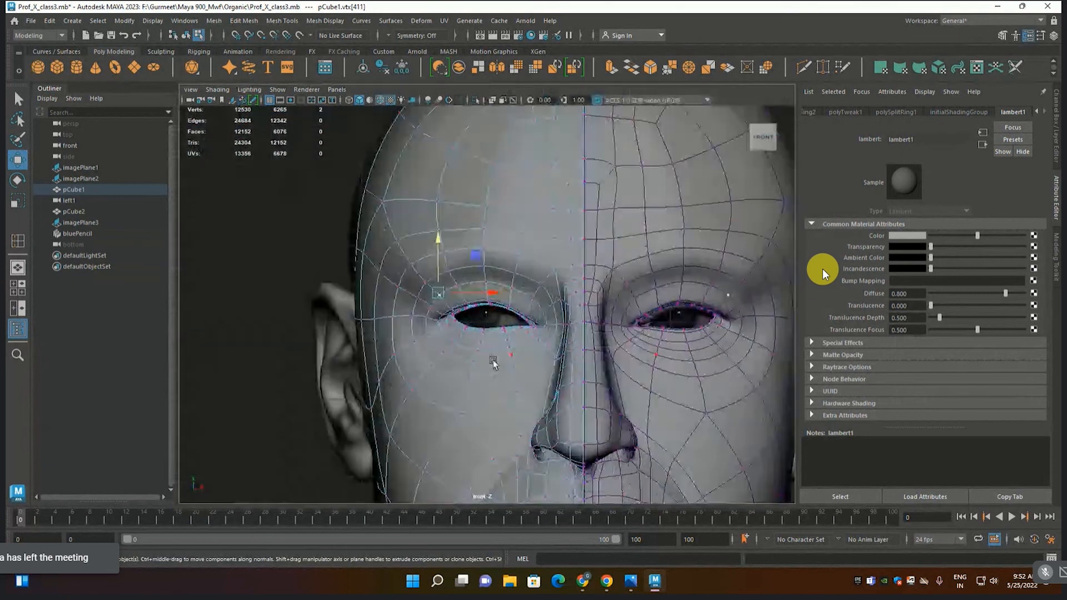
drag(981, 248, 998, 250)
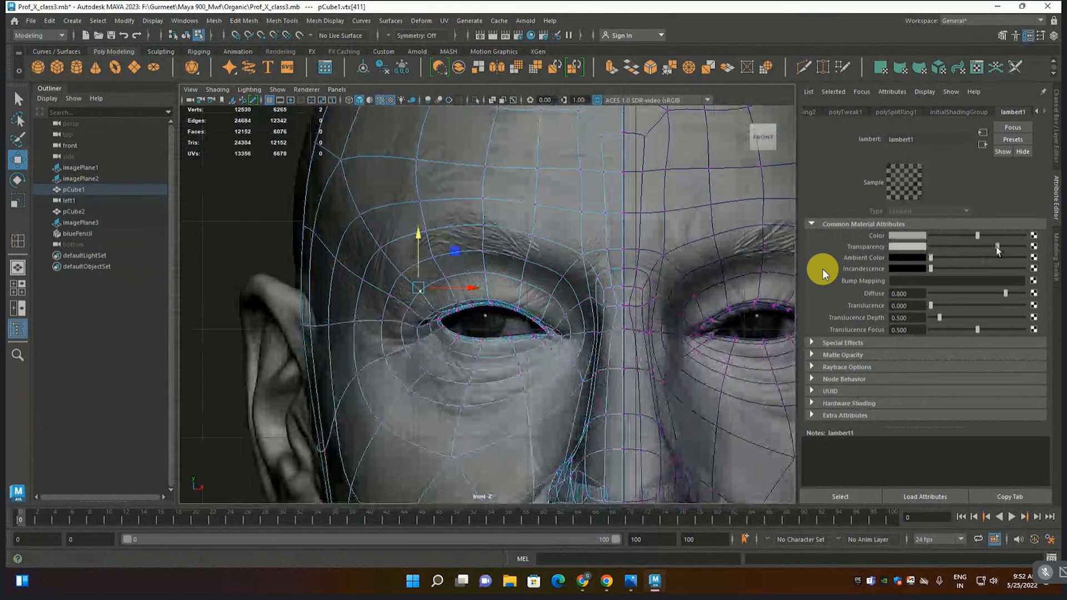
- Select the vertices of the two loops beneath the lower eyelid that cover the eye bag
click(479, 358)
shift+click(470, 385)
shift+click(439, 360)
shift+click(449, 349)
shift+click(427, 372)
shift+click(515, 357)
shift+click(519, 367)
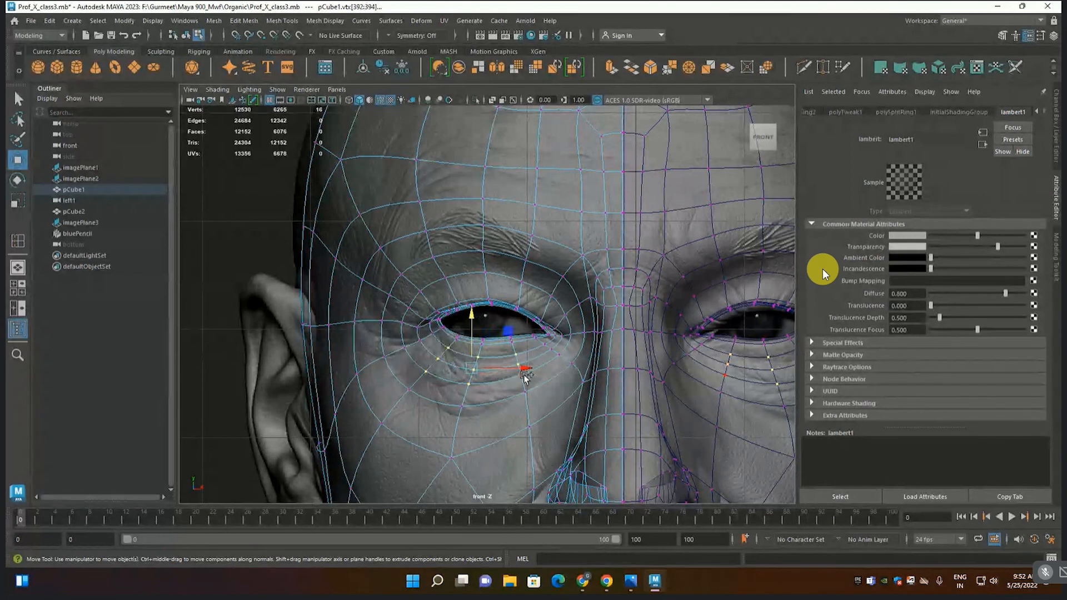
shift+click(524, 376)
- Return to the perspective view, make the lambert1 material fully opaque, and pull the selected under-eye vertices outward
key(space)
key(space)
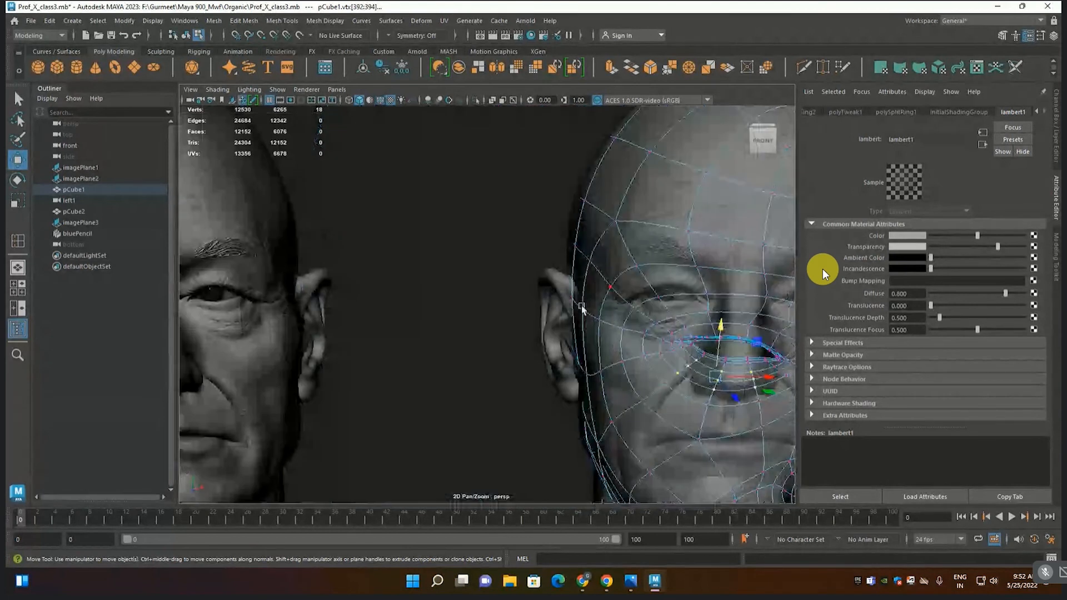
drag(993, 251, 912, 251)
alt+drag(638, 389, 695, 370)
scroll(661, 360, up, 5)
alt+middle_drag(675, 341, 488, 360)
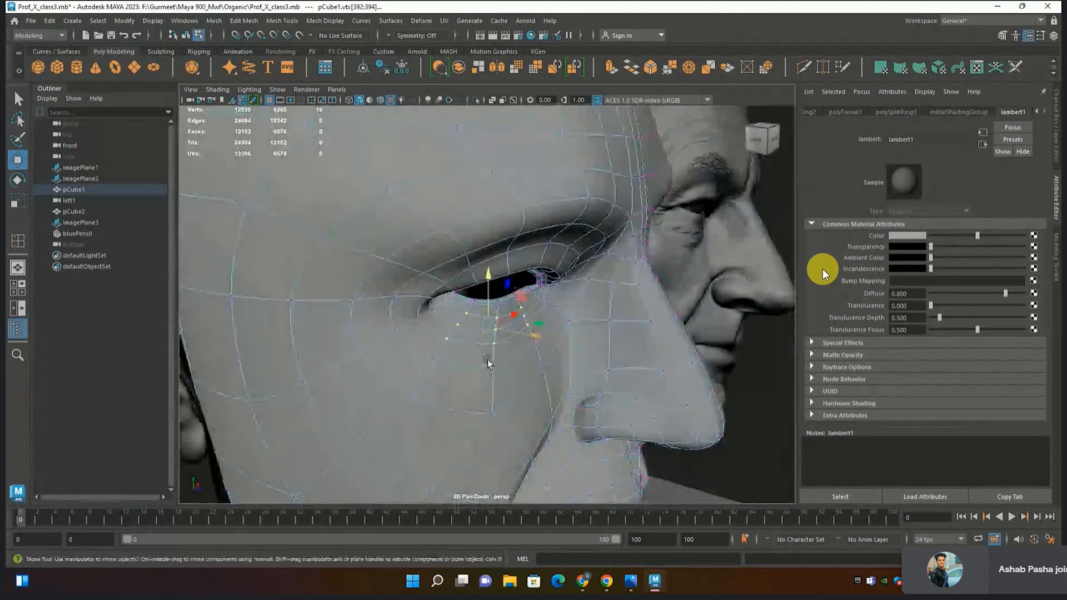
scroll(553, 321, up, 2)
drag(521, 341, 535, 348)
- Select and adjust the loop vertex just below the outer eye corner
alt+drag(537, 386, 428, 395)
alt+drag(494, 396, 222, 314)
click(386, 301)
alt+drag(385, 303, 655, 333)
scroll(576, 327, down, 1)
alt+middle_drag(467, 379, 833, 394)
alt+middle_drag(598, 399, 645, 418)
scroll(645, 418, up, 1)
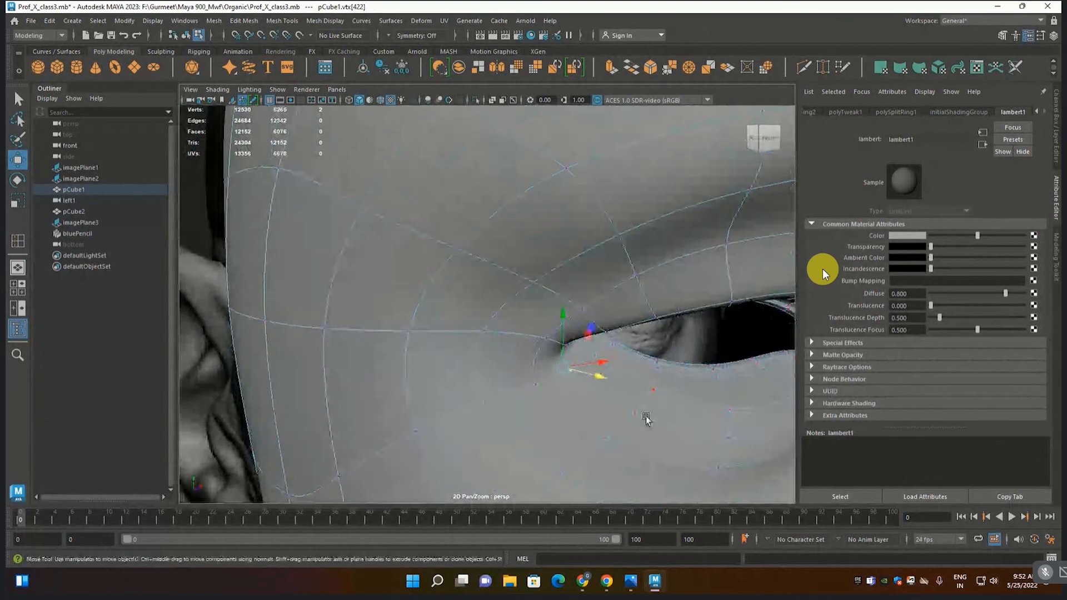
- Move the next loop vertex below the outer eye corner closer to the eye
click(535, 385)
alt+drag(537, 389, 466, 385)
drag(500, 346, 522, 341)
scroll(536, 349, down, 5)
alt+middle_drag(581, 349, 411, 361)
scroll(411, 361, down, 1)
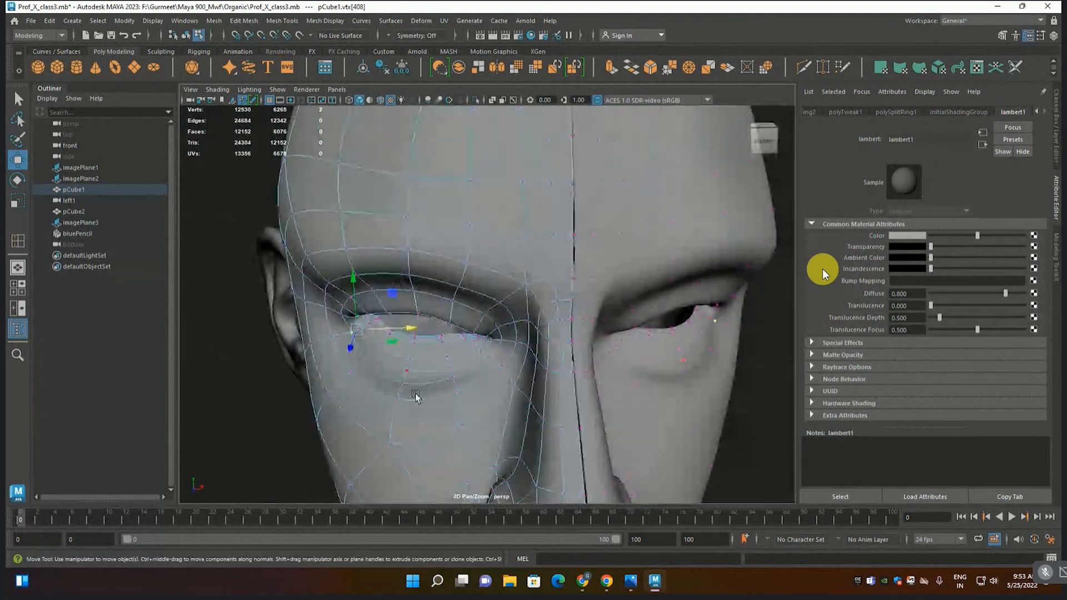
- Select the middle vertices of the outer loop along the eye bag beneath the lower eyelid
alt+drag(431, 418, 344, 409)
scroll(414, 385, up, 2)
alt+middle_drag(436, 412, 449, 340)
alt+drag(449, 340, 494, 401)
shift+click(530, 390)
alt+drag(479, 398, 544, 420)
scroll(544, 420, up, 10)
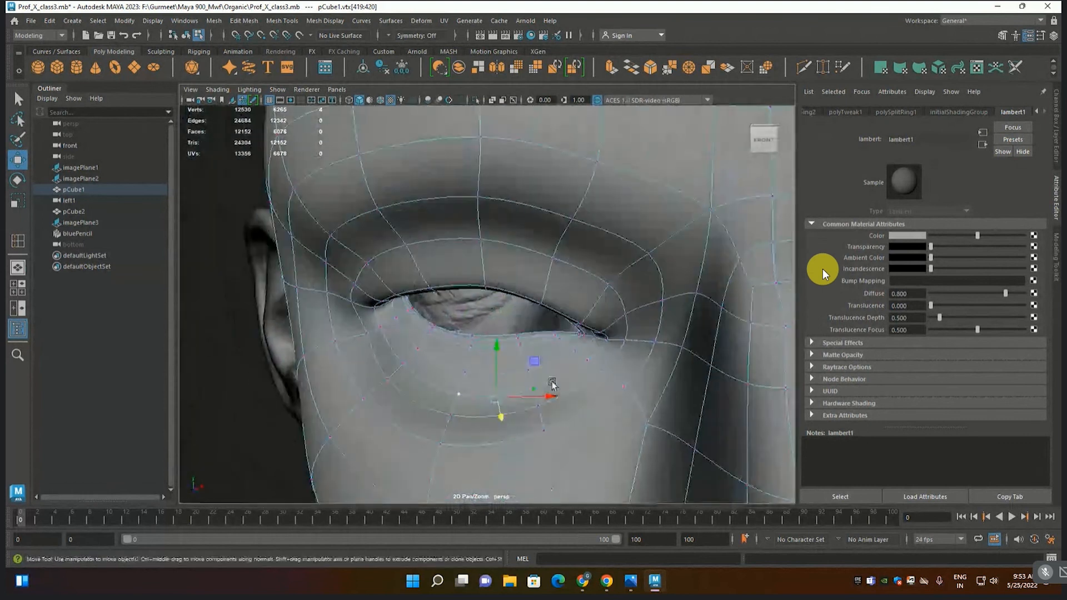
- Select three vertices of the inner loop just beneath the lower eyelid and raise them slightly toward the lid
click(528, 371)
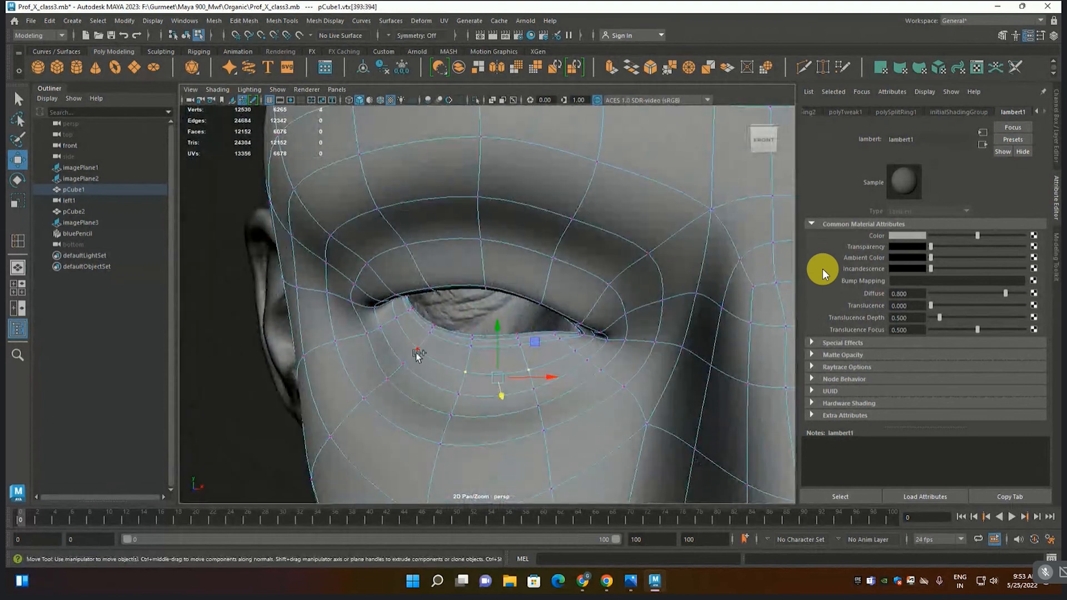
drag(469, 347, 471, 341)
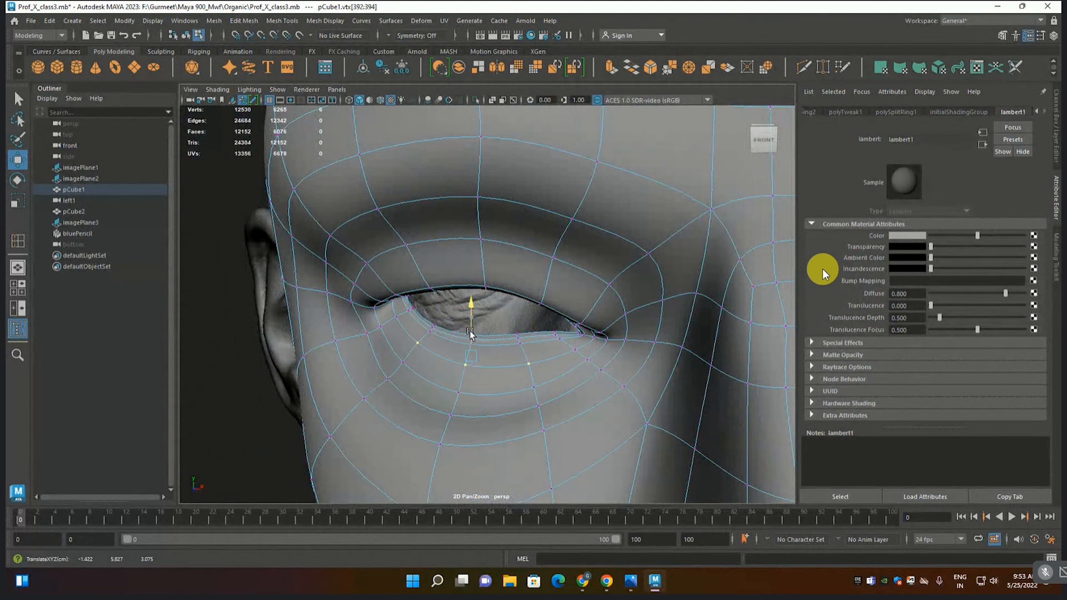
scroll(529, 361, down, 10)
scroll(533, 360, up, 2)
alt+drag(541, 361, 512, 369)
scroll(508, 385, up, 5)
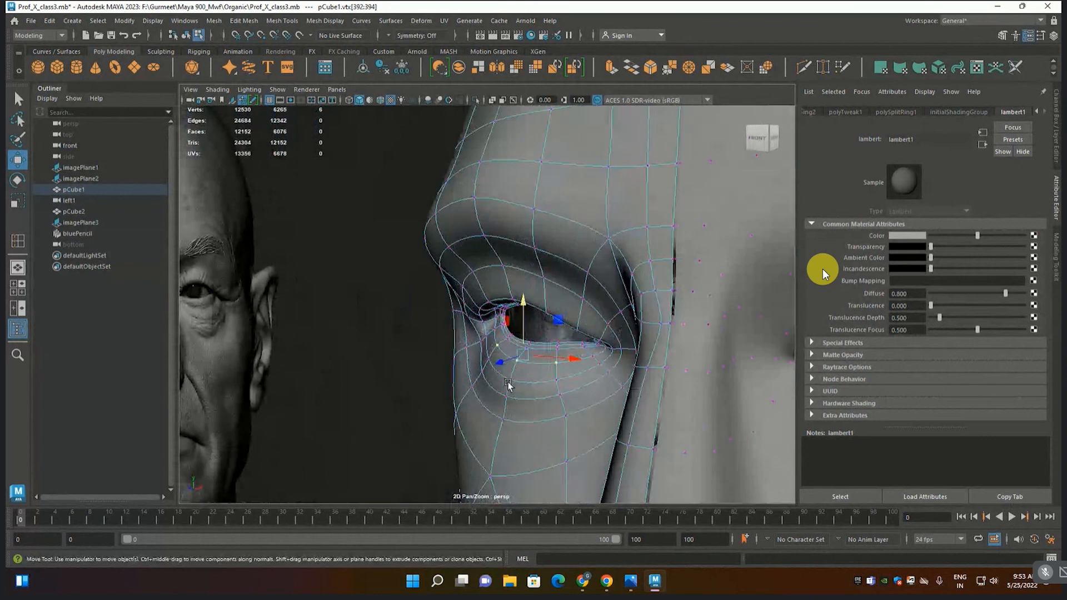
- Select and adjust three vertices on the outer loop at the lower edge of the eye bag
click(503, 420)
shift+click(549, 414)
shift+click(479, 391)
drag(513, 383, 595, 396)
- Select the three matching vertices on the next loop up, in the middle of the eye bag
click(552, 396)
shift+click(511, 399)
shift+click(486, 380)
scroll(522, 387, down, 5)
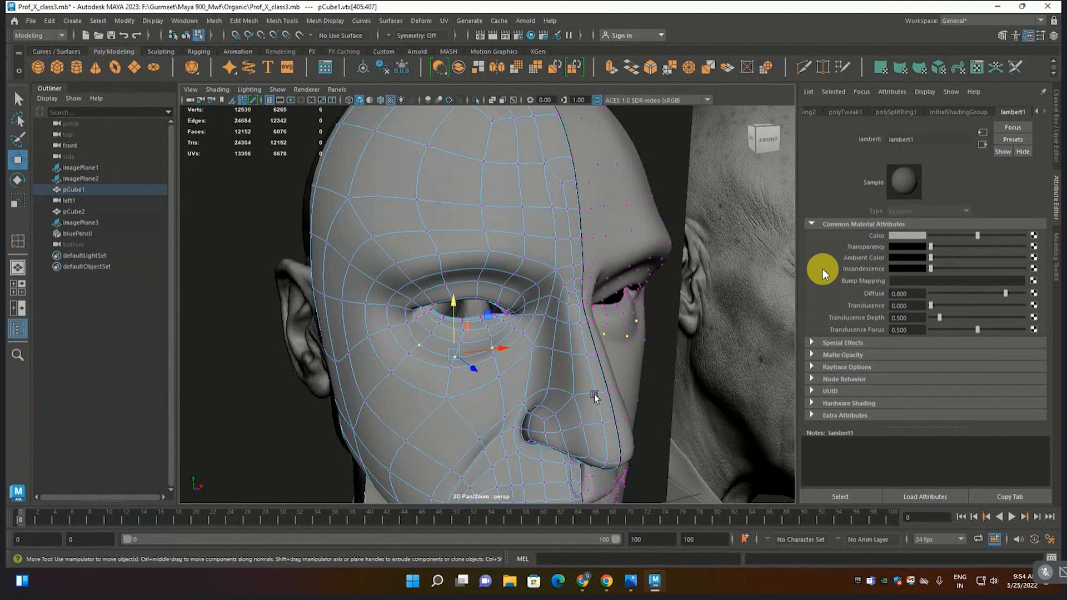
- Reselect the pCube1 half head in object mode, return to vertex selection, and adjust a vertex on the side of the skull
scroll(585, 394, down, 3)
click(638, 465)
key(F8)
alt+drag(638, 469, 548, 393)
click(501, 330)
alt+drag(501, 329, 479, 307)
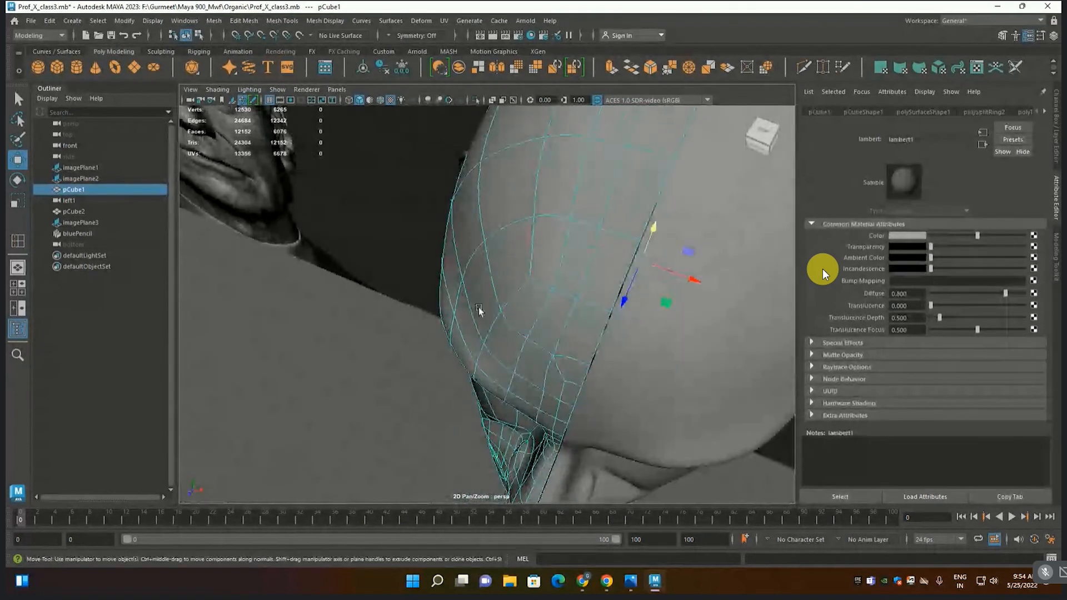
key(F9)
click(463, 280)
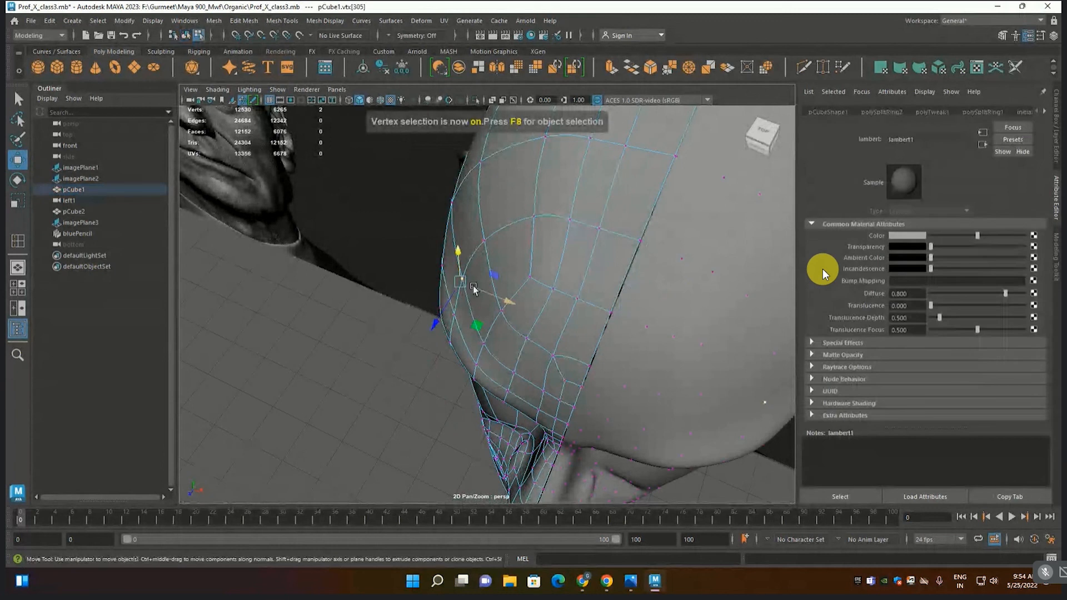
mouse_move(478, 325)
mouse_down()
mouse_move(466, 327)
mouse_move(465, 360)
mouse_move(501, 333)
mouse_move(545, 267)
mouse_move(564, 257)
mouse_move(577, 272)
mouse_move(457, 359)
mouse_move(535, 327)
mouse_move(538, 300)
mouse_move(517, 308)
mouse_move(516, 332)
mouse_move(457, 346)
mouse_move(465, 311)
mouse_up()
- Select the neighbouring vertices along the side of the skull
click(459, 319)
shift+click(474, 341)
shift+click(349, 302)
- Select the vertical column of vertices down the back of the head to the neck and slide it away from the midline
scroll(516, 309, down, 8)
scroll(475, 273, up, 6)
click(486, 264)
mouse_move(403, 266)
alt+mouse_down()
mouse_move(473, 278)
mouse_move(472, 300)
mouse_move(428, 337)
mouse_move(397, 281)
mouse_move(412, 279)
mouse_move(419, 252)
alt+mouse_up()
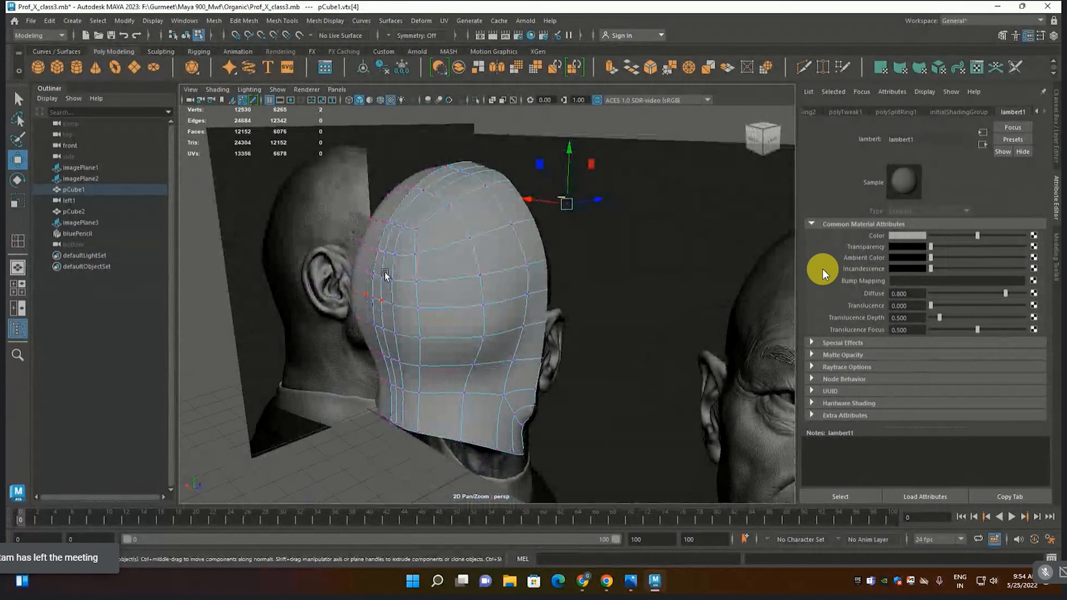
shift+click(418, 230)
shift+drag(416, 260, 422, 436)
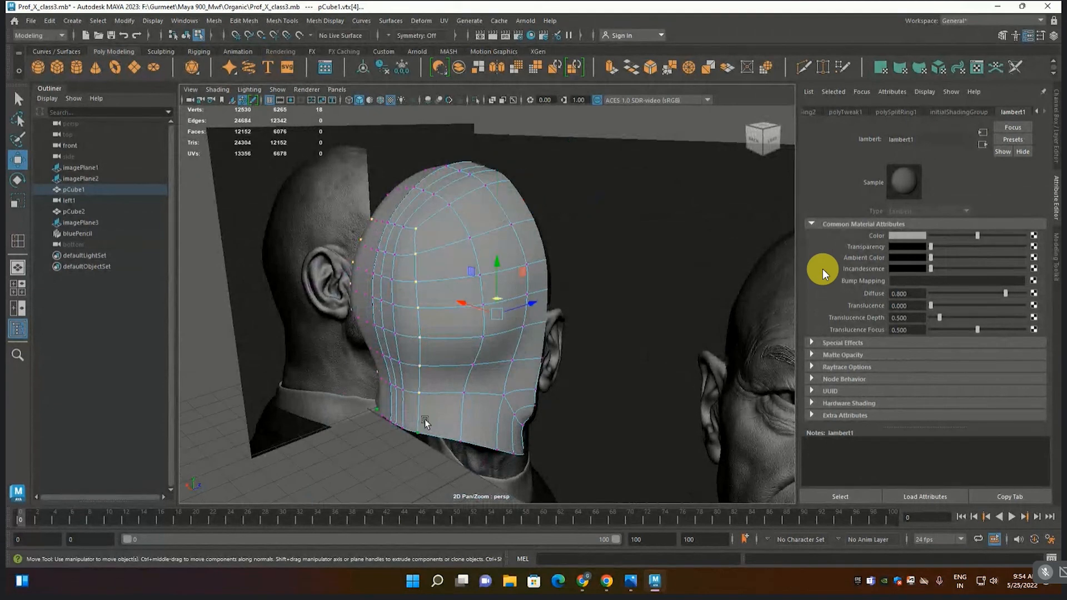
shift+middle_drag(472, 305, 489, 309)
- Select the vertex column nearest the midline from the back of the skull to the neck edge and slide it outward
alt+drag(489, 309, 450, 326)
click(392, 230)
shift+double_click(413, 416)
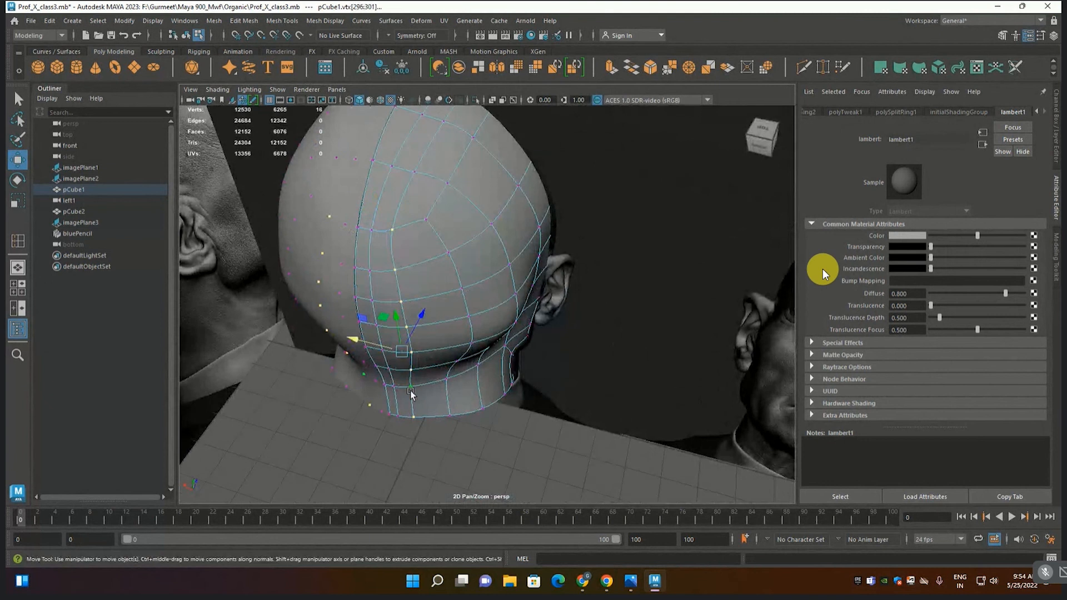
ctrl+shift+drag(371, 343, 385, 341)
- Select the vertex column running from the crown to the upper forehead and slide it away from the midline
alt+drag(481, 385, 298, 305)
click(462, 220)
click(404, 227)
alt+drag(481, 275, 448, 240)
alt+middle_drag(448, 240, 441, 381)
alt+drag(441, 381, 527, 352)
shift+double_click(443, 307)
alt+drag(611, 451, 480, 356)
ctrl+shift+drag(519, 313, 509, 311)
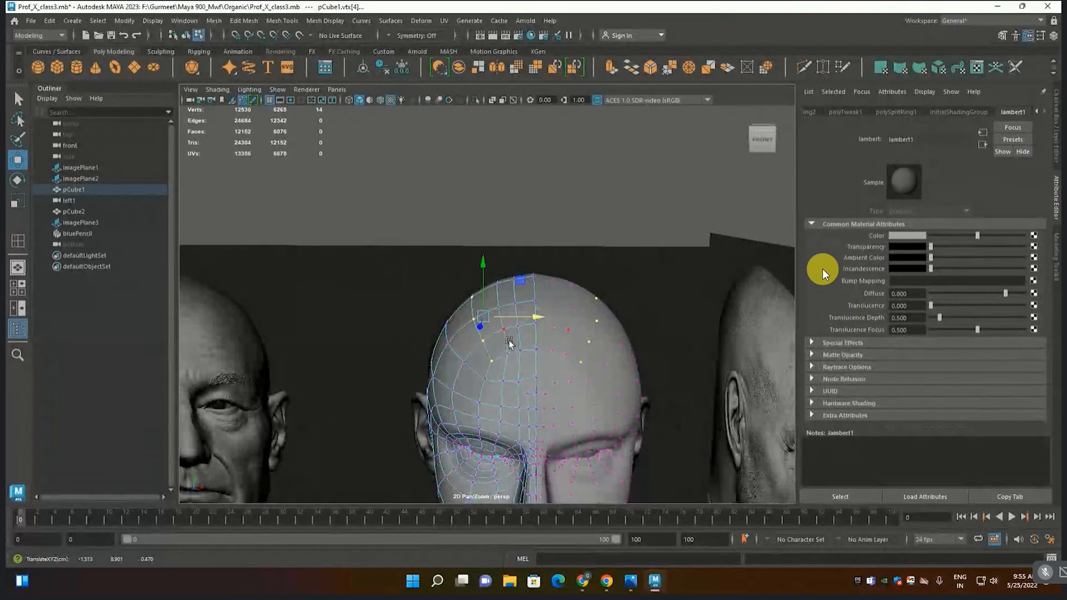
- Select the forehead-to-crown vertex column closer to the midline and slide it slightly outward
click(507, 354)
alt+drag(508, 361, 458, 365)
shift+double_click(435, 326)
ctrl+shift+drag(537, 303, 532, 302)
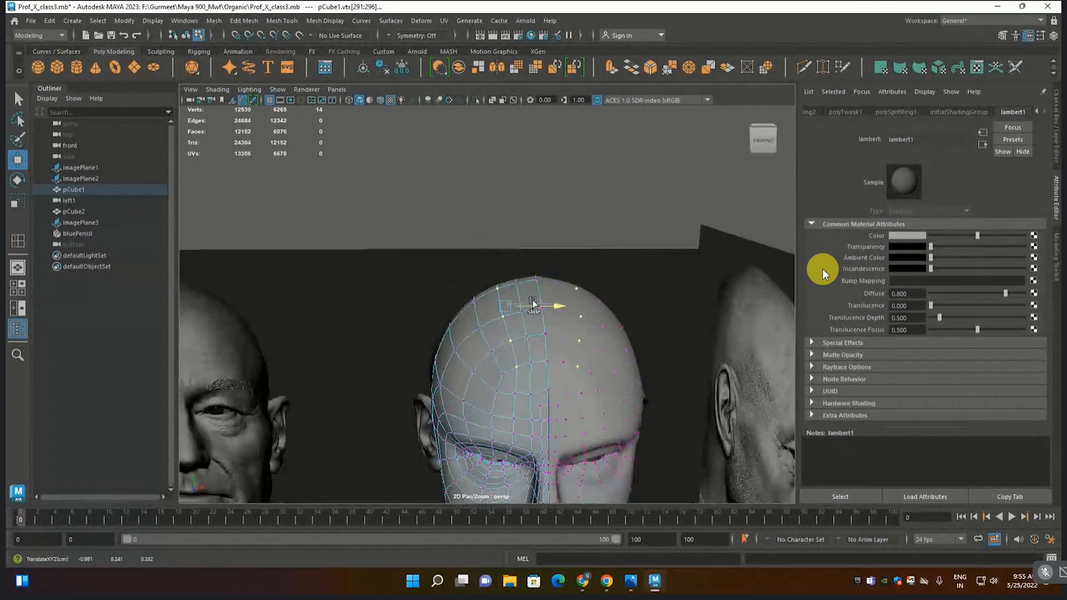
- Select the column of forehead vertices running up from the brow above the eye
scroll(531, 366, up, 5)
alt+drag(530, 381, 574, 381)
scroll(517, 348, down, 5)
scroll(652, 391, up, 2)
alt+middle_drag(653, 391, 570, 364)
alt+drag(570, 367, 510, 361)
click(508, 353)
shift+double_click(495, 256)
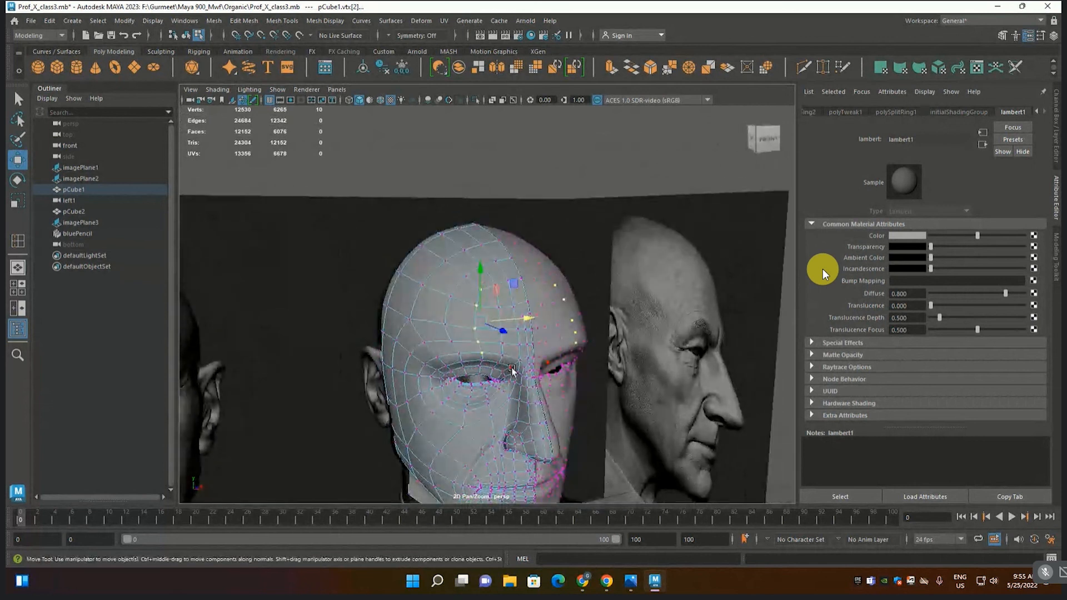
- Return to object mode, deselect the head, and save the scene
key(F8)
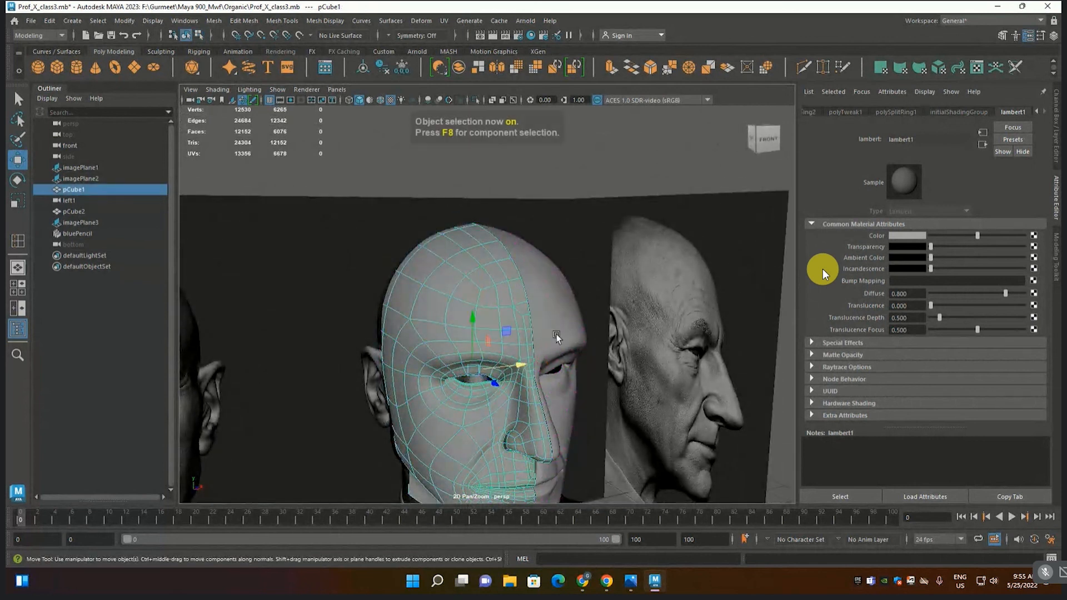
click(569, 173)
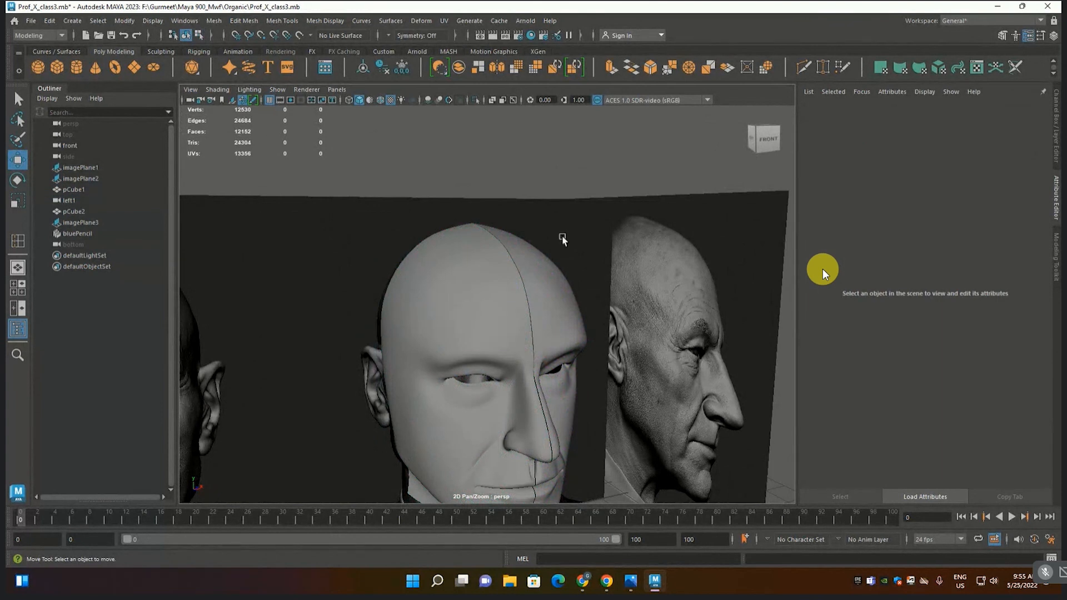
click(31, 21)
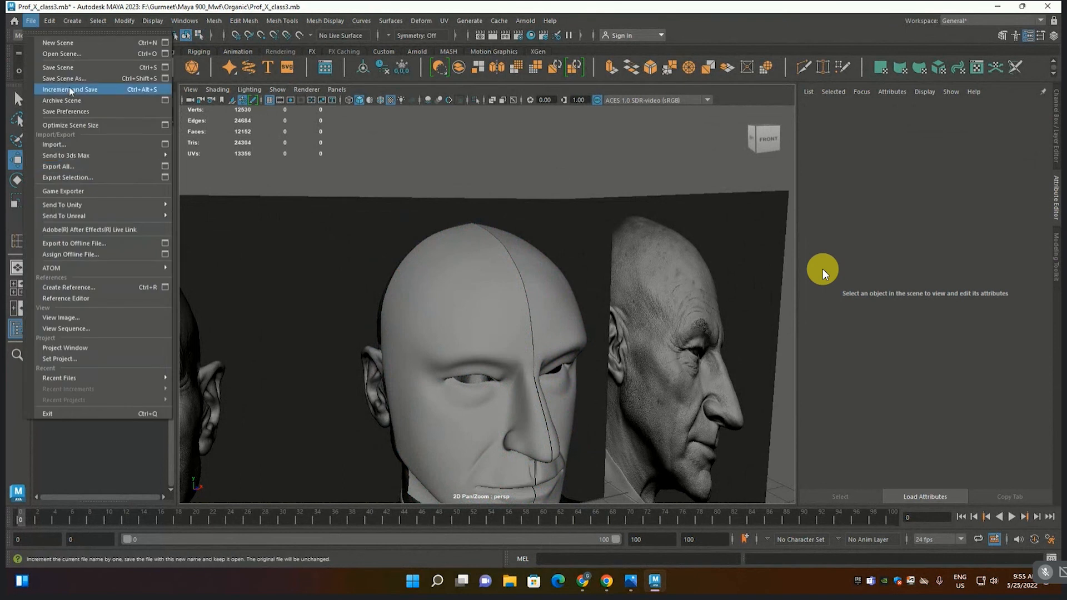
click(70, 67)
double_click(703, 404)
click(30, 21)
click(123, 104)
drag(363, 241, 755, 492)
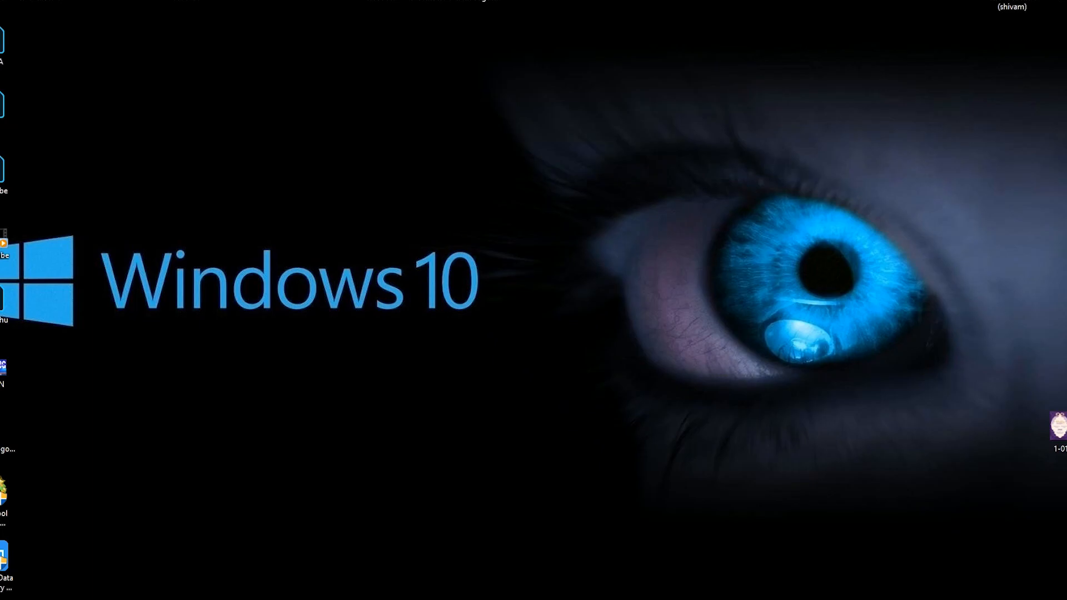
- Switch back to the online meeting and show the presented Maya screen in full screen
click(151, 580)
click(346, 534)
click(253, 587)
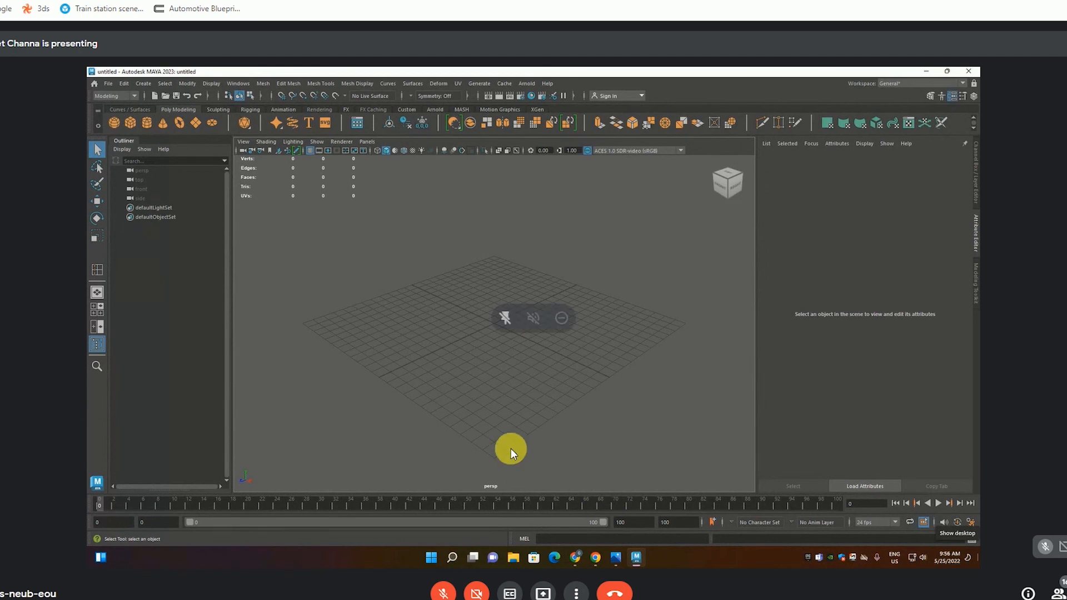
double_click(559, 431)
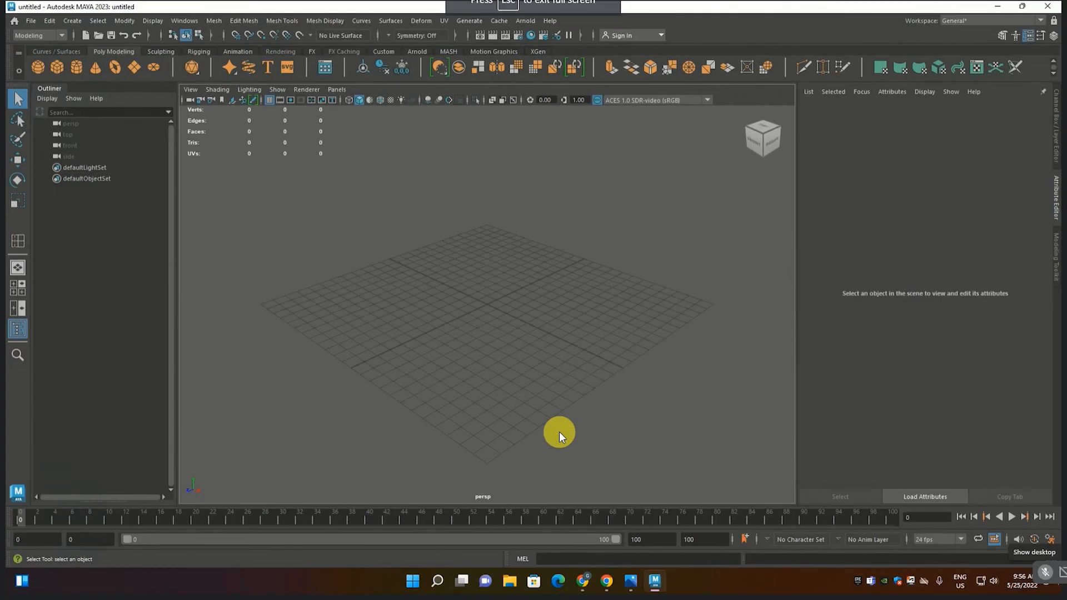